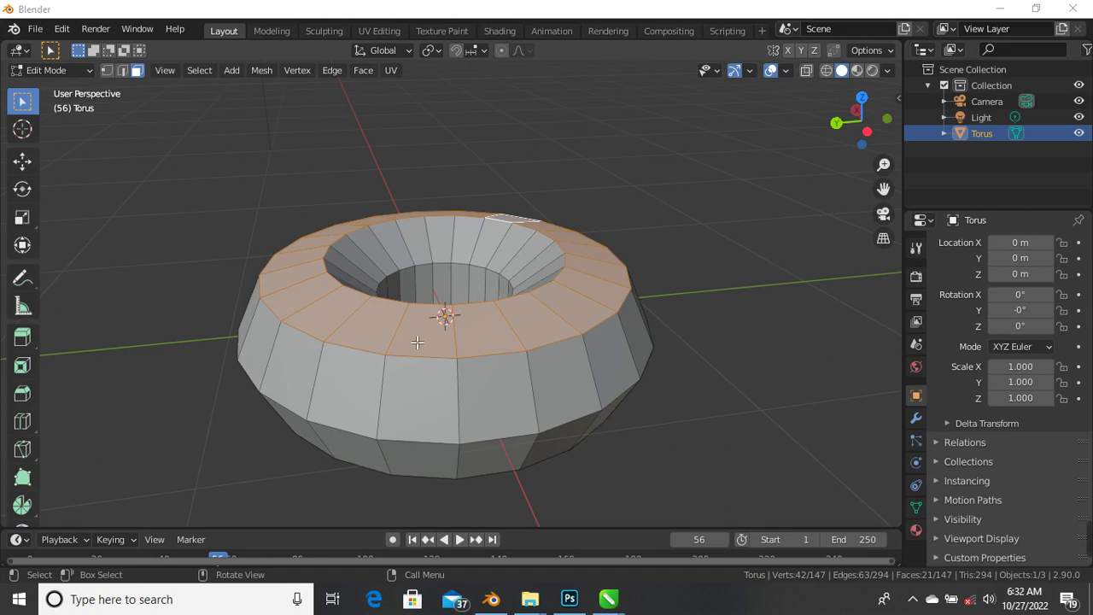
Step: Return the torus to Object Mode and delete it from the scene
{"action": "scroll", "coordinate": [418, 341], "scroll_direction": "up", "scroll_amount": 2}
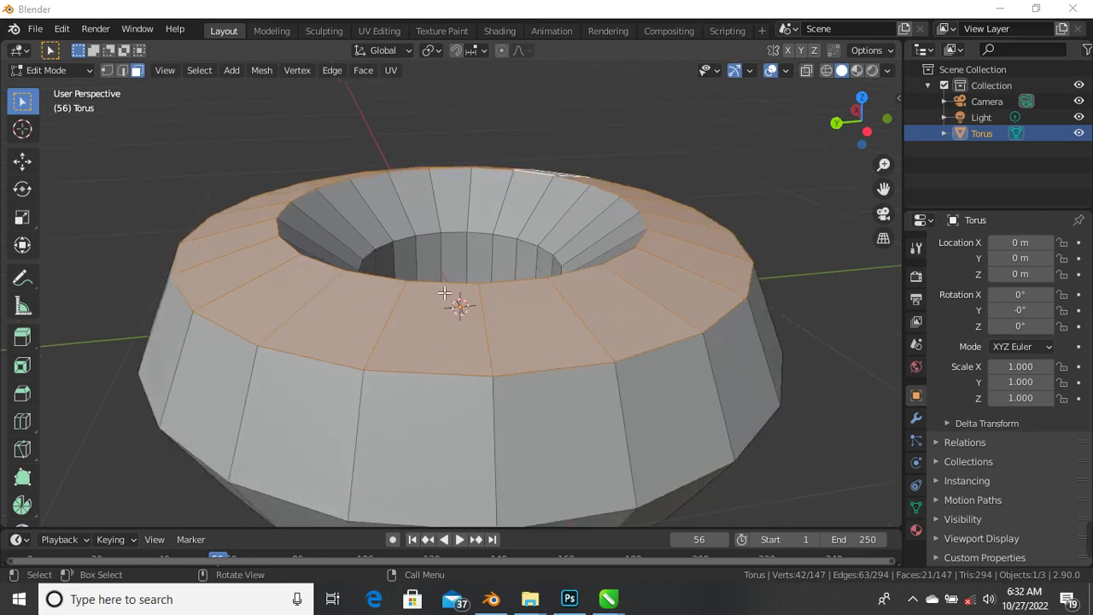
{"action": "scroll", "coordinate": [383, 245], "scroll_direction": "down", "scroll_amount": 5}
{"action": "key", "text": "Tab"}
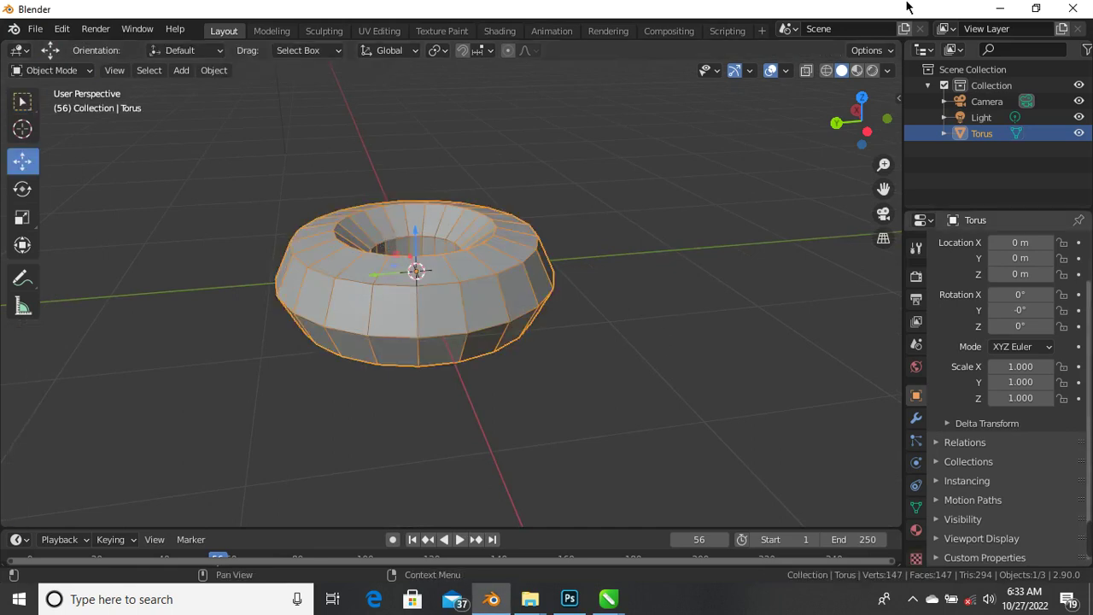
{"action": "scroll", "coordinate": [415, 281], "scroll_direction": "up", "scroll_amount": 5}
{"action": "scroll", "coordinate": [428, 311], "scroll_direction": "down", "scroll_amount": 4}
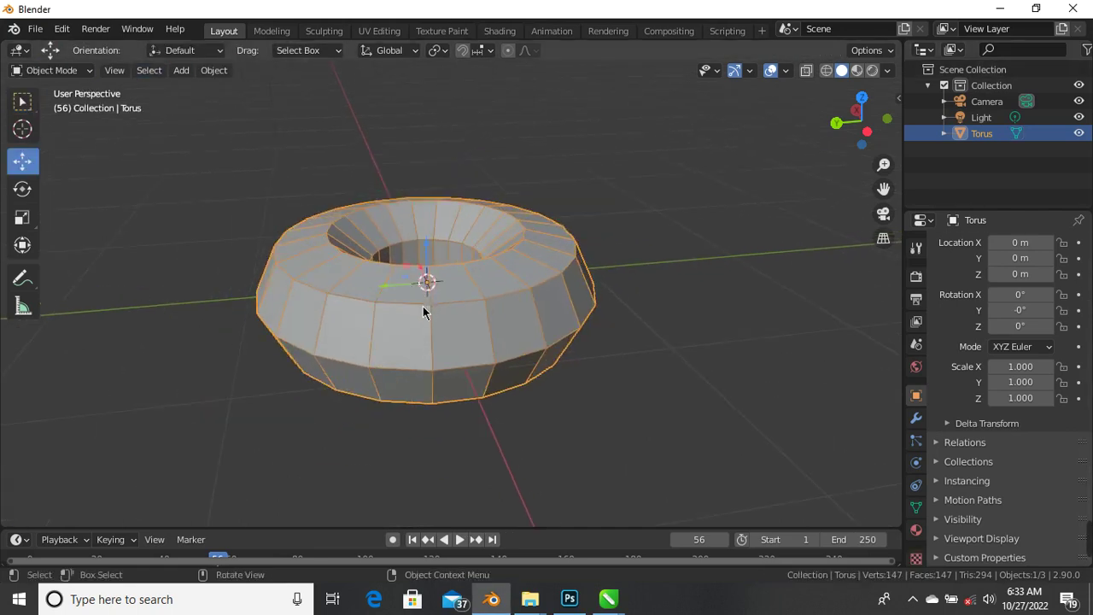
{"action": "key", "text": "Delete"}
{"action": "middle_click_drag", "start_coordinate": [426, 309], "coordinate": [461, 329]}
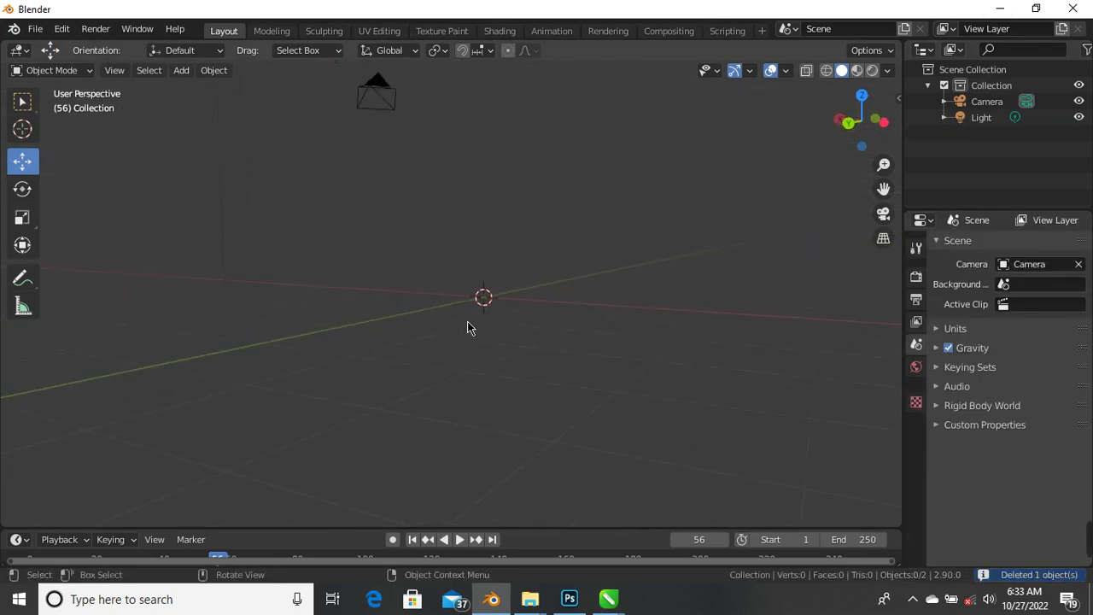
Step: Add a cube mesh with a size of 2 m at the world origin
{"action": "key", "text": "shift+a"}
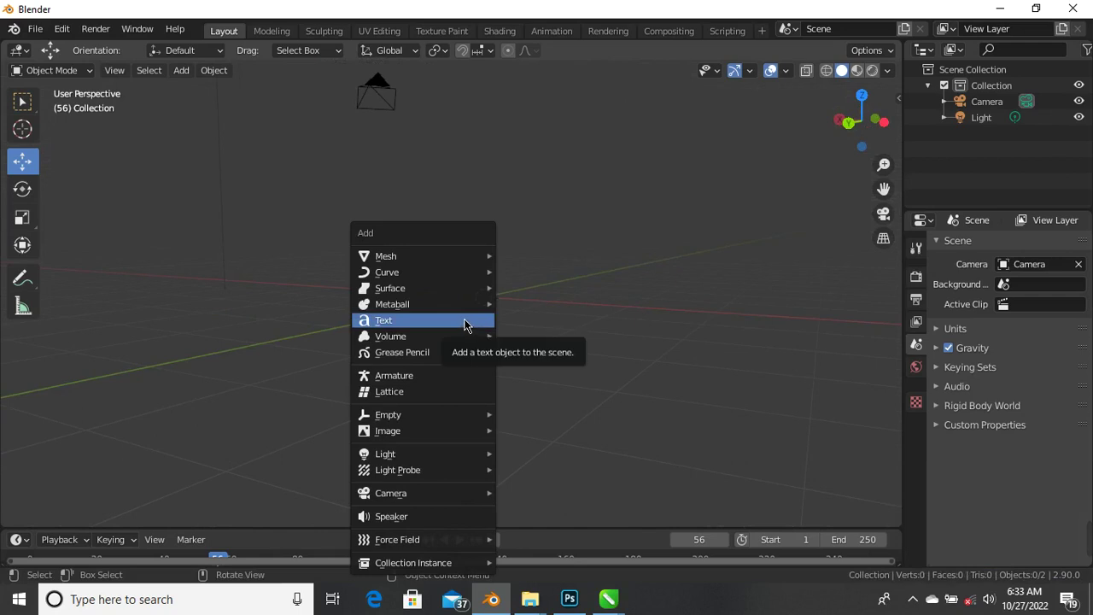
{"action": "mouse_move", "coordinate": [447, 260]}
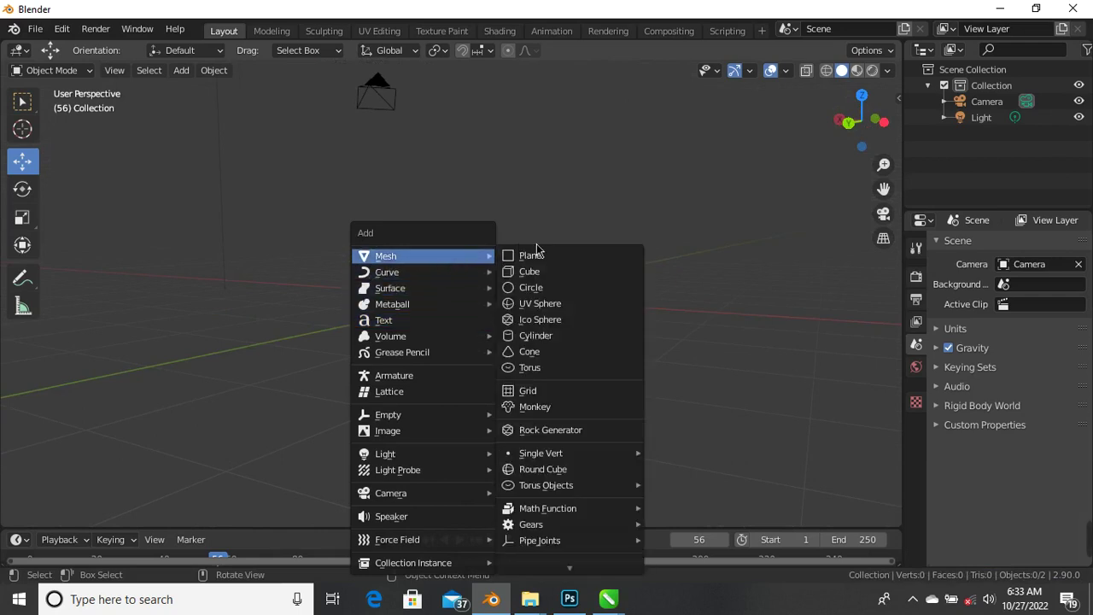
{"action": "left_click", "coordinate": [551, 274]}
{"action": "middle_click_drag", "start_coordinate": [541, 312], "coordinate": [474, 340]}
{"action": "scroll", "coordinate": [483, 310], "scroll_direction": "up", "scroll_amount": 3}
{"action": "scroll", "coordinate": [467, 340], "scroll_direction": "down", "scroll_amount": 3}
{"action": "scroll", "coordinate": [444, 282], "scroll_direction": "up", "scroll_amount": 3}
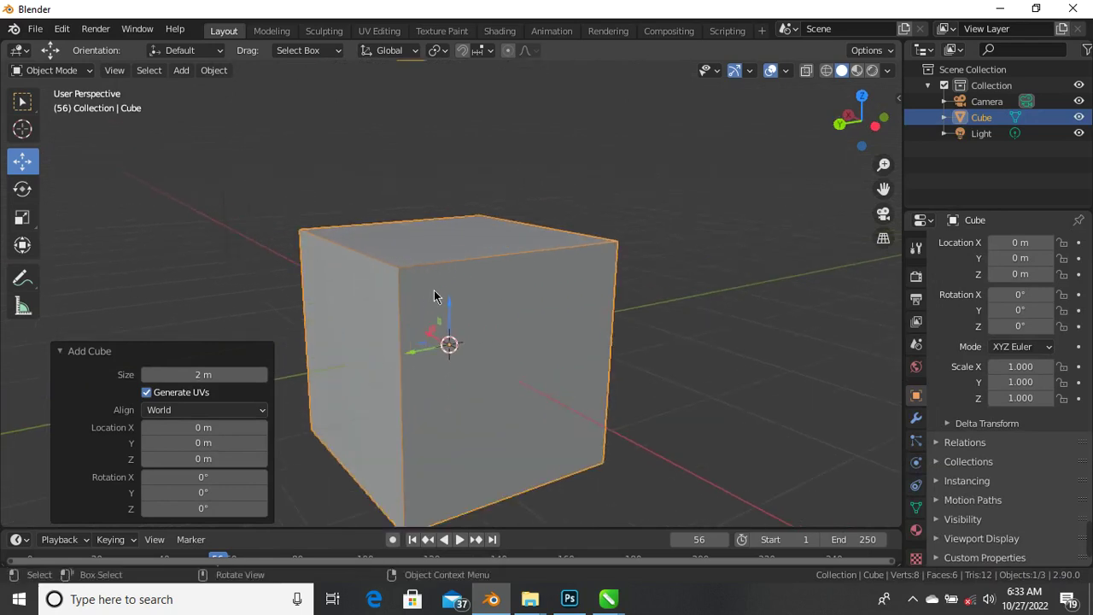
Step: Enter Edit Mode on the cube and deselect all of its geometry
{"action": "left_click", "coordinate": [434, 296]}
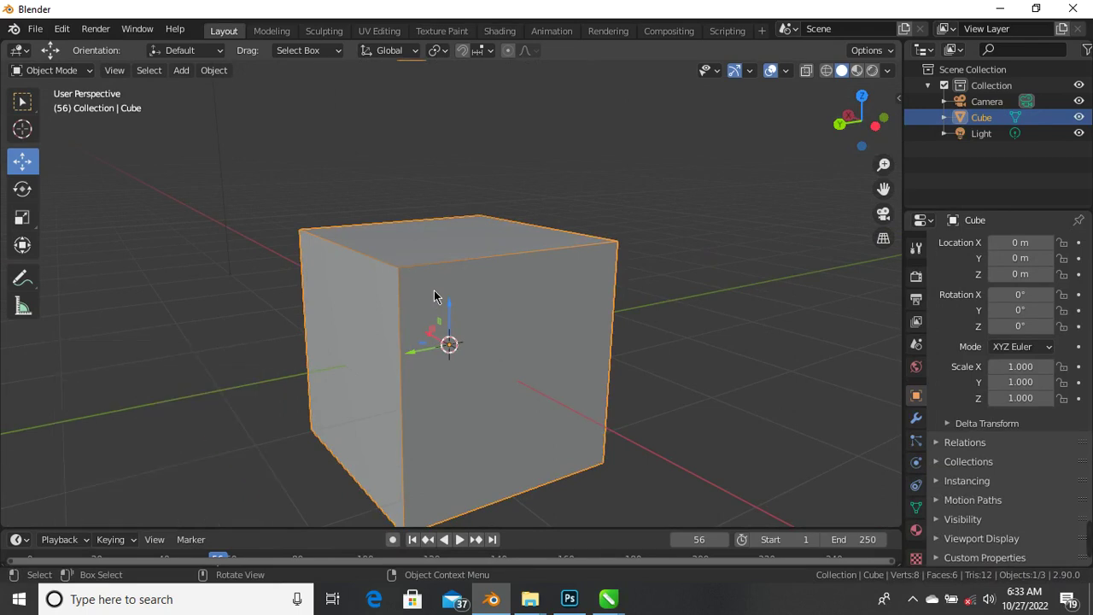
{"action": "key", "text": "Tab"}
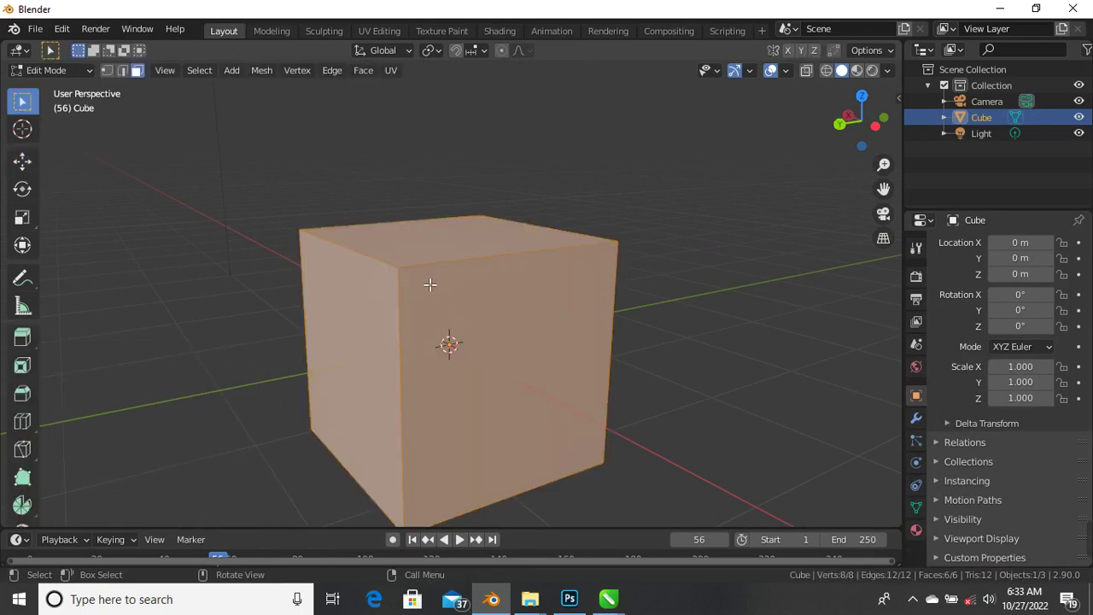
{"action": "scroll", "coordinate": [434, 299], "scroll_direction": "down", "scroll_amount": 3}
{"action": "middle_click_drag", "start_coordinate": [438, 313], "coordinate": [458, 351]}
{"action": "scroll", "coordinate": [556, 346], "scroll_direction": "up", "scroll_amount": 4}
{"action": "scroll", "coordinate": [551, 347], "scroll_direction": "down", "scroll_amount": 3}
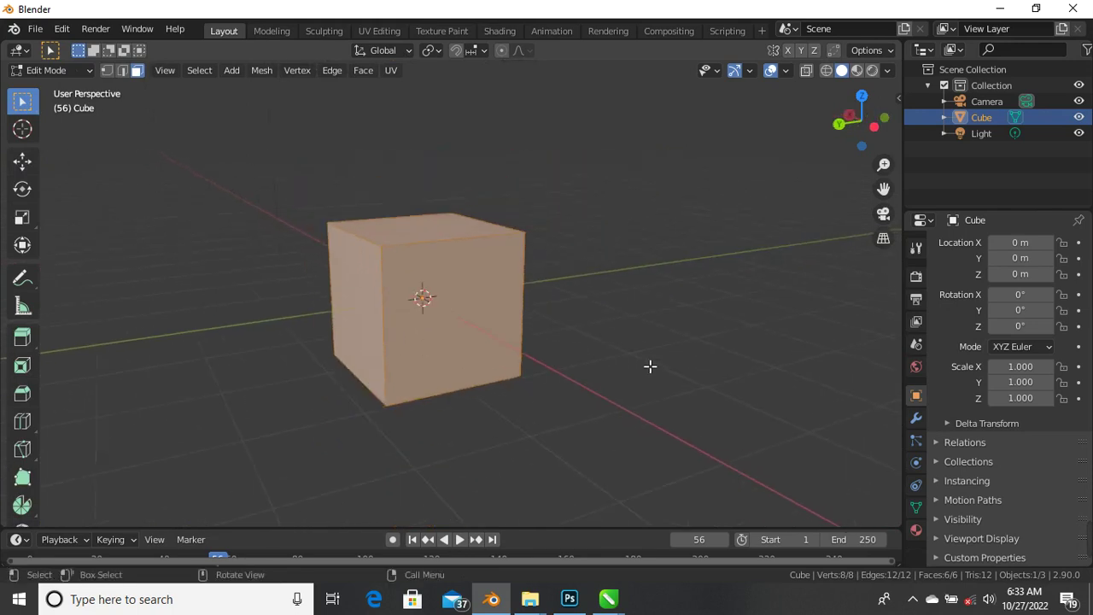
{"action": "left_click", "coordinate": [649, 367]}
Step: Select the cube's top face and move it down along Z with the Move tool to flatten the cube into a slab
{"action": "scroll", "coordinate": [543, 296], "scroll_direction": "up", "scroll_amount": 2}
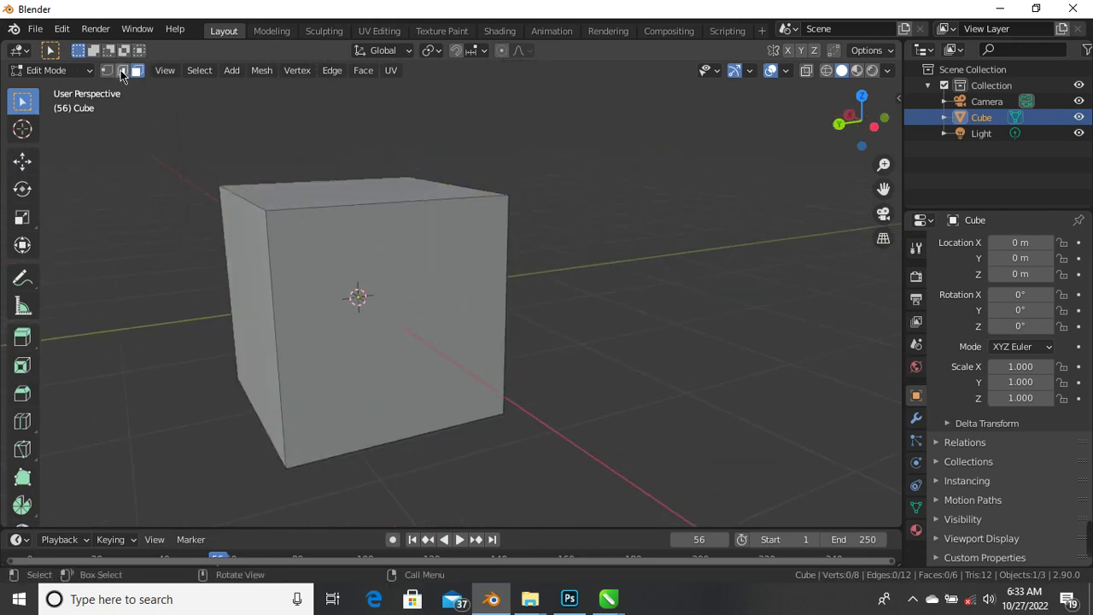
{"action": "scroll", "coordinate": [370, 286], "scroll_direction": "down", "scroll_amount": 2}
{"action": "scroll", "coordinate": [286, 333], "scroll_direction": "up", "scroll_amount": 3}
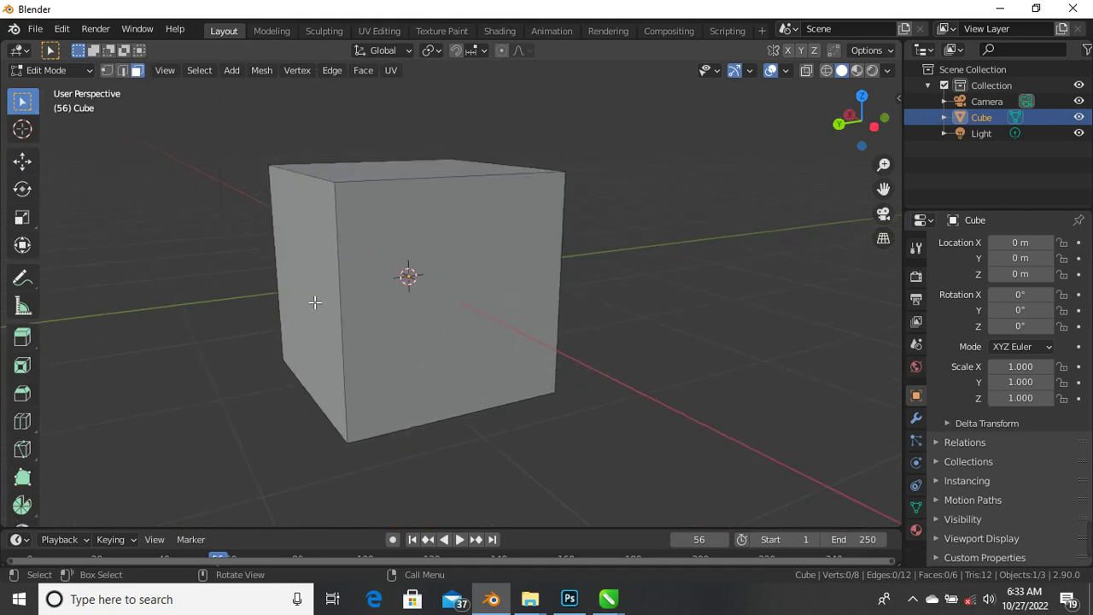
{"action": "scroll", "coordinate": [314, 302], "scroll_direction": "down", "scroll_amount": 2}
{"action": "middle_click_drag", "start_coordinate": [264, 305], "coordinate": [324, 318]}
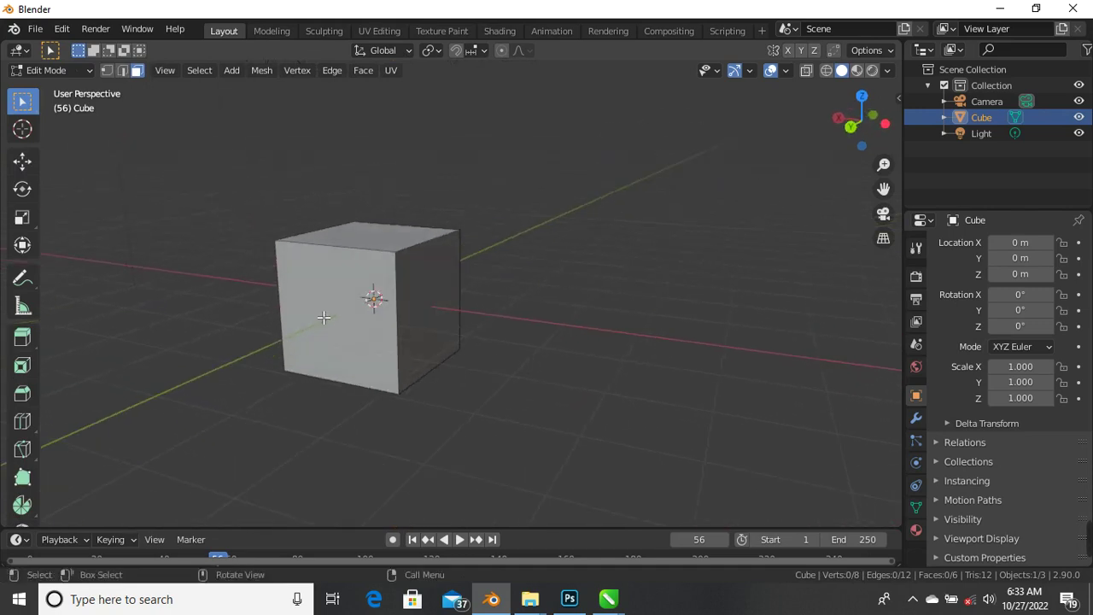
{"action": "scroll", "coordinate": [471, 261], "scroll_direction": "up", "scroll_amount": 4}
{"action": "scroll", "coordinate": [466, 286], "scroll_direction": "down", "scroll_amount": 4}
{"action": "mouse_move", "coordinate": [466, 286]}
{"action": "middle_mouse_down"}
{"action": "mouse_move", "coordinate": [452, 281]}
{"action": "mouse_move", "coordinate": [415, 302]}
{"action": "mouse_move", "coordinate": [438, 291]}
{"action": "mouse_move", "coordinate": [437, 315]}
{"action": "mouse_move", "coordinate": [451, 292]}
{"action": "middle_mouse_up"}
{"action": "scroll", "coordinate": [439, 298], "scroll_direction": "up", "scroll_amount": 2}
{"action": "scroll", "coordinate": [437, 315], "scroll_direction": "down", "scroll_amount": 2}
{"action": "left_click", "coordinate": [449, 238]}
{"action": "middle_click_drag", "start_coordinate": [450, 237], "coordinate": [410, 320]}
{"action": "scroll", "coordinate": [410, 320], "scroll_direction": "up", "scroll_amount": 2}
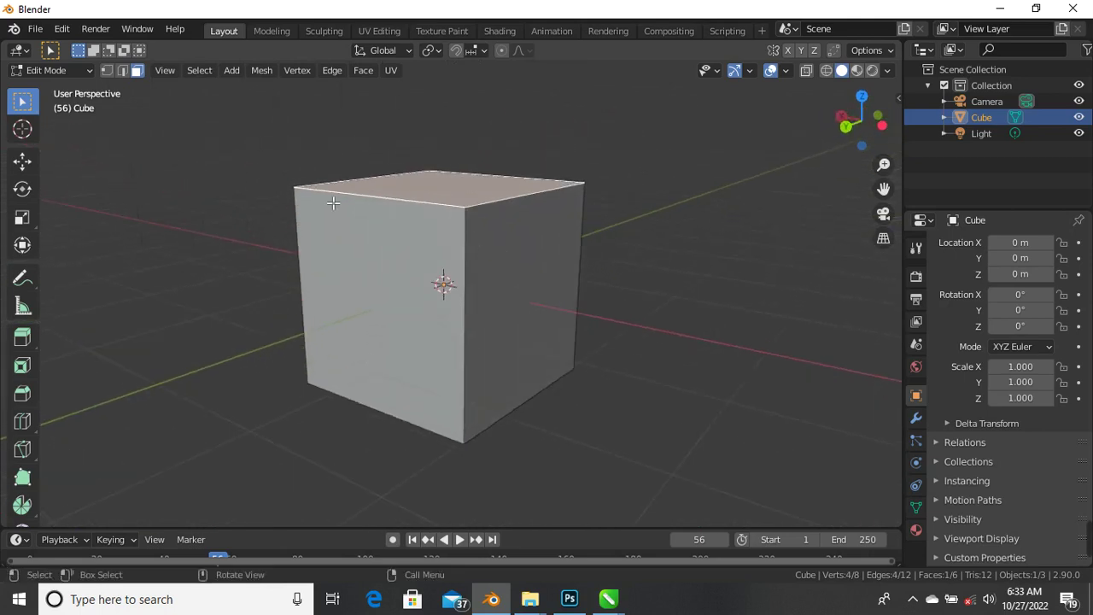
{"action": "left_click", "coordinate": [23, 162]}
{"action": "left_click_drag", "start_coordinate": [447, 152], "coordinate": [447, 288]}
{"action": "scroll", "coordinate": [448, 321], "scroll_direction": "down", "scroll_amount": 2}
Step: Select a side face of the slab and pull it outward to extend the slab along the Y axis
{"action": "middle_click_drag", "start_coordinate": [470, 210], "coordinate": [307, 329]}
{"action": "left_click", "coordinate": [410, 338]}
{"action": "left_click_drag", "start_coordinate": [341, 334], "coordinate": [258, 397]}
Step: Lengthen the slab by moving its negative-X side face about -1.95 m along the X axis
{"action": "left_click", "coordinate": [397, 373]}
{"action": "middle_click_drag", "start_coordinate": [334, 245], "coordinate": [474, 318]}
{"action": "left_click_drag", "start_coordinate": [444, 316], "coordinate": [570, 416]}
{"action": "middle_click_drag", "start_coordinate": [466, 344], "coordinate": [504, 319]}
{"action": "scroll", "coordinate": [368, 262], "scroll_direction": "up", "scroll_amount": 5}
{"action": "scroll", "coordinate": [420, 288], "scroll_direction": "down", "scroll_amount": 5}
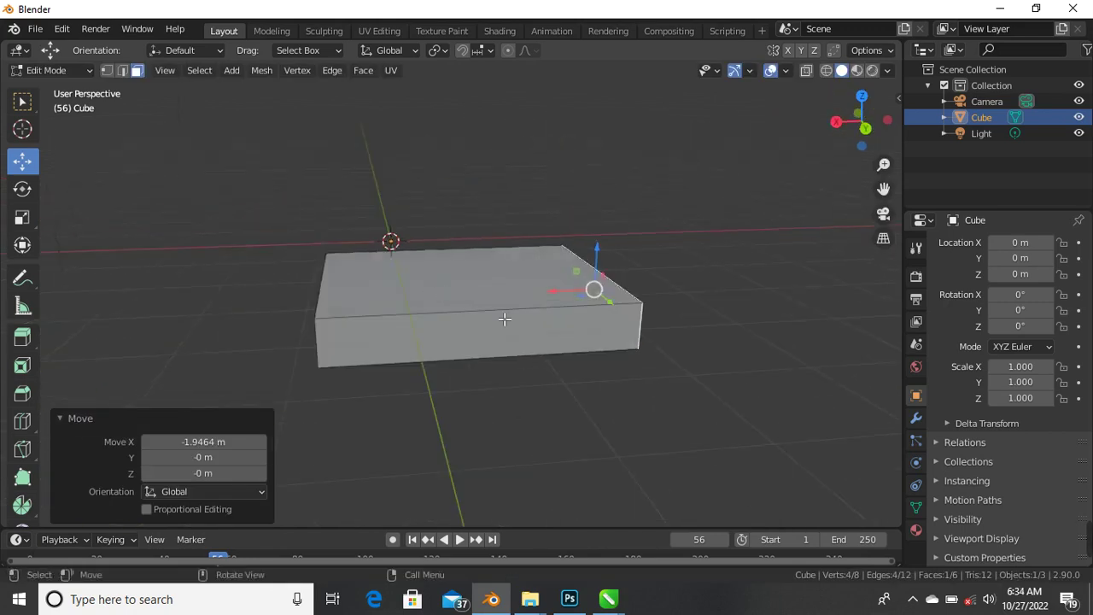
Step: Add one loop cut across the slab's length and slide it toward the positive-X end
{"action": "scroll", "coordinate": [504, 318], "scroll_direction": "up", "scroll_amount": 2}
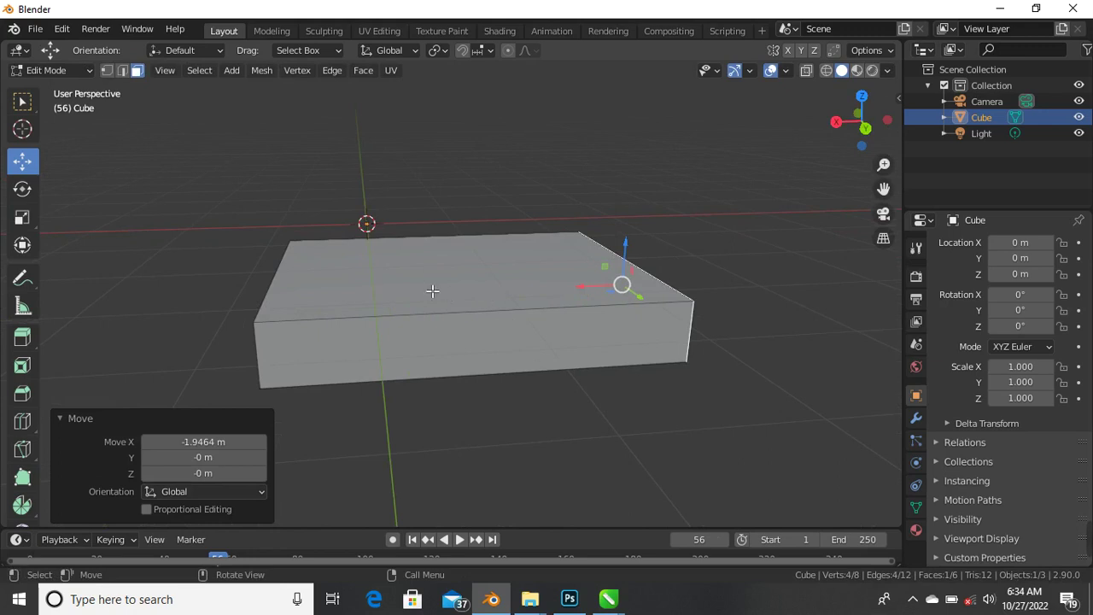
{"action": "key", "text": "ctrl+r"}
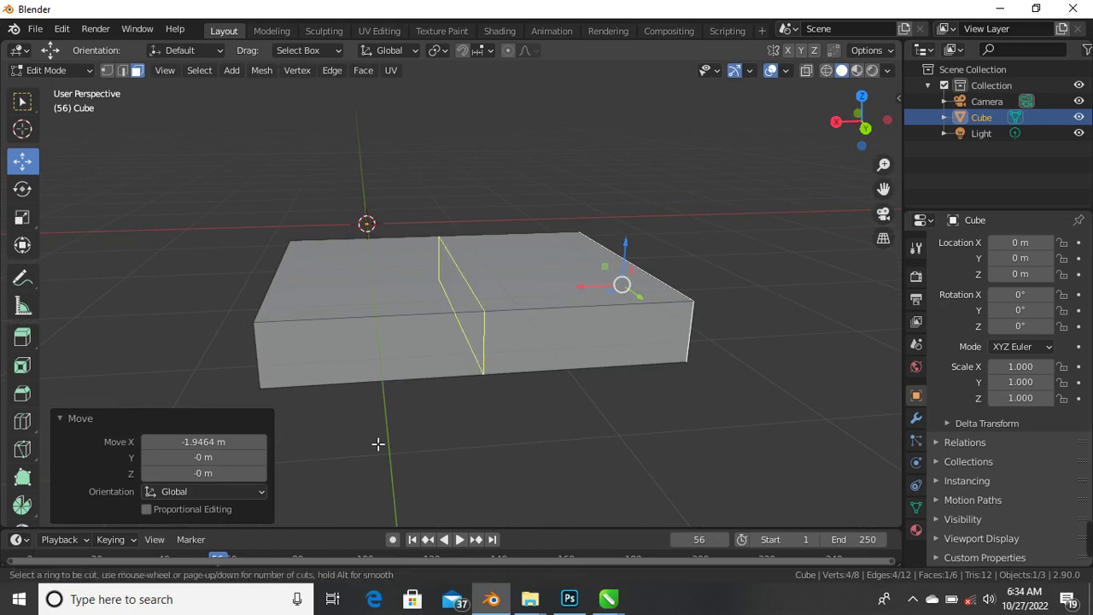
{"action": "left_click", "coordinate": [435, 373]}
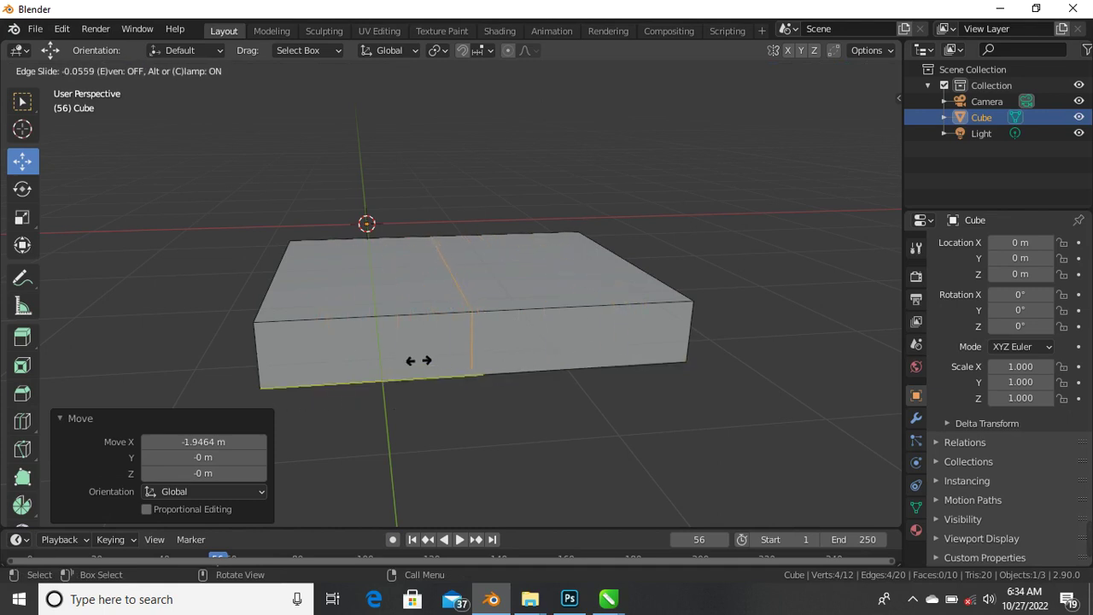
{"action": "left_click", "coordinate": [337, 385]}
{"action": "scroll", "coordinate": [461, 342], "scroll_direction": "down", "scroll_amount": 3}
{"action": "middle_click_drag", "start_coordinate": [461, 342], "coordinate": [383, 375]}
{"action": "left_click", "coordinate": [319, 367]}
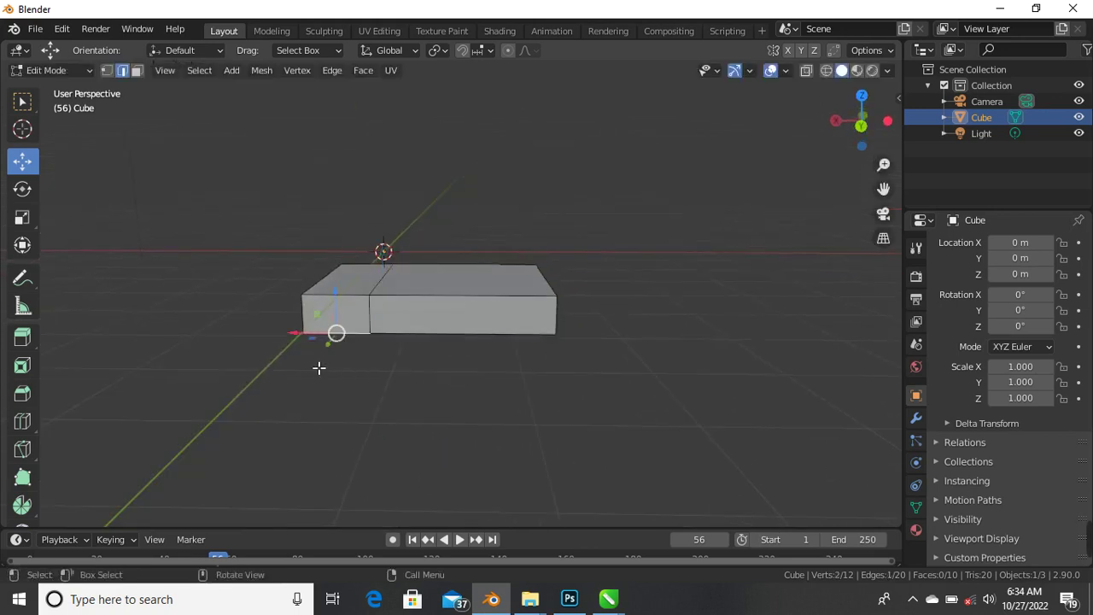
Step: Try a second loop cut through the slab's longer section and raise its number of cuts to 3
{"action": "scroll", "coordinate": [398, 316], "scroll_direction": "up", "scroll_amount": 3}
{"action": "middle_click_drag", "start_coordinate": [398, 317], "coordinate": [521, 395]}
{"action": "key", "text": "ctrl"}
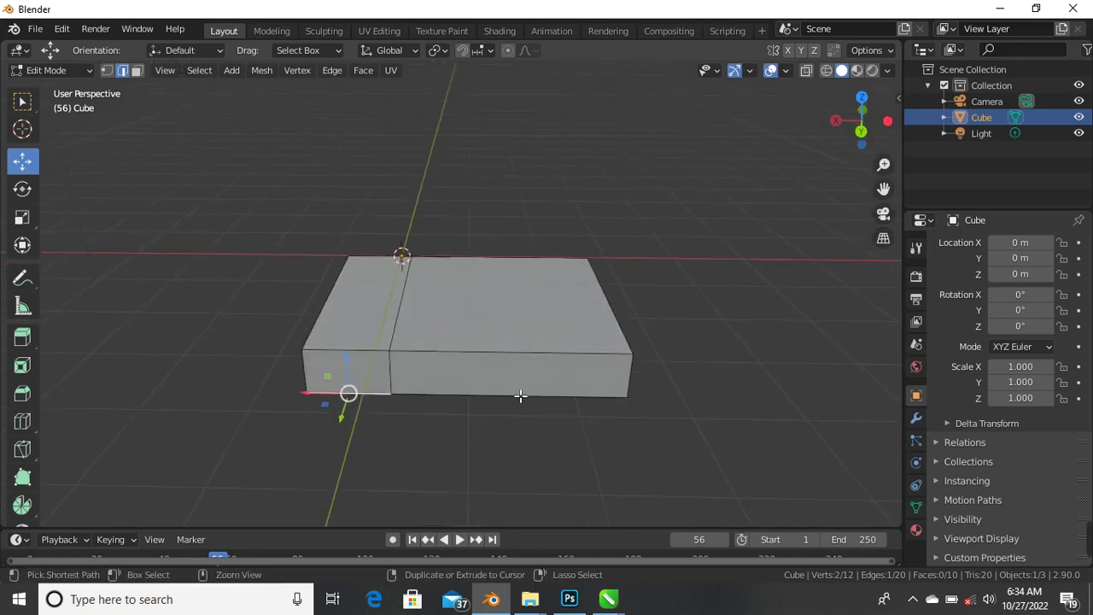
{"action": "key", "text": "ctrl+r"}
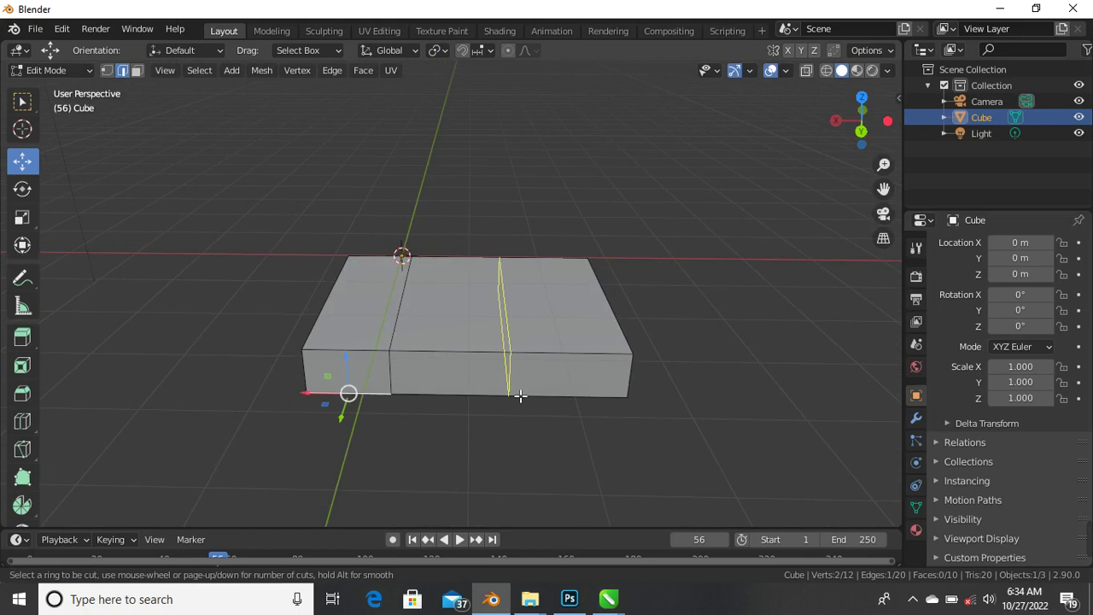
{"action": "left_click", "coordinate": [520, 395]}
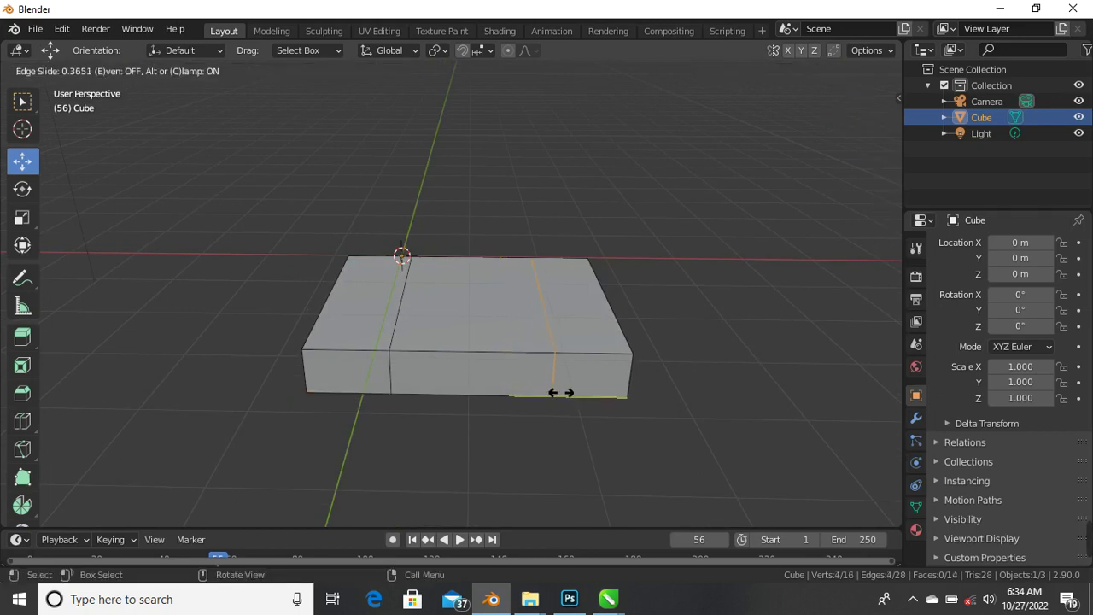
{"action": "left_click", "coordinate": [516, 408]}
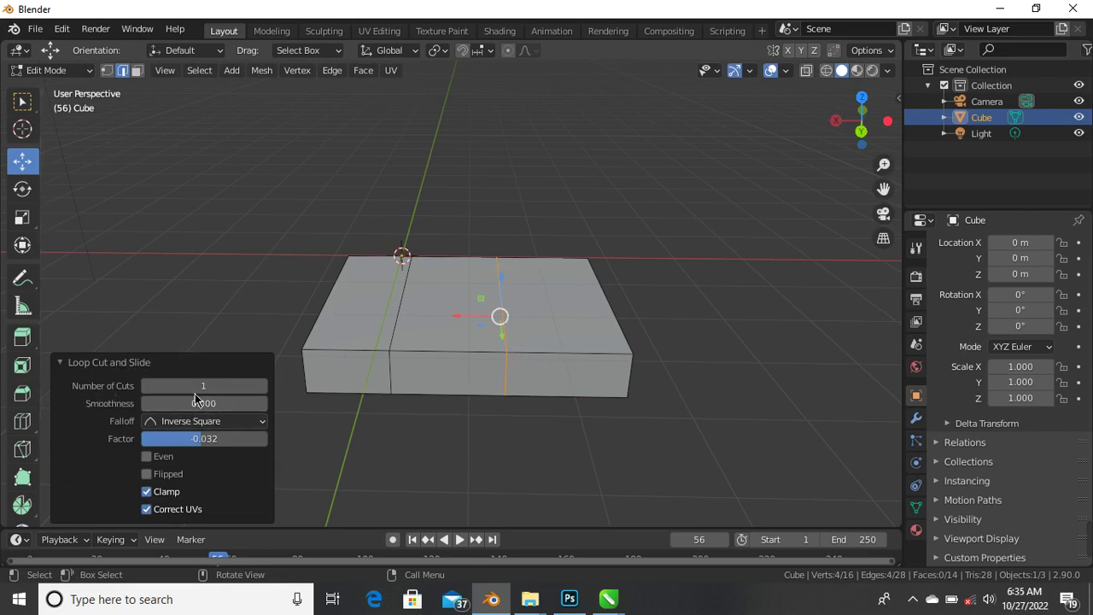
{"action": "left_click", "coordinate": [263, 387]}
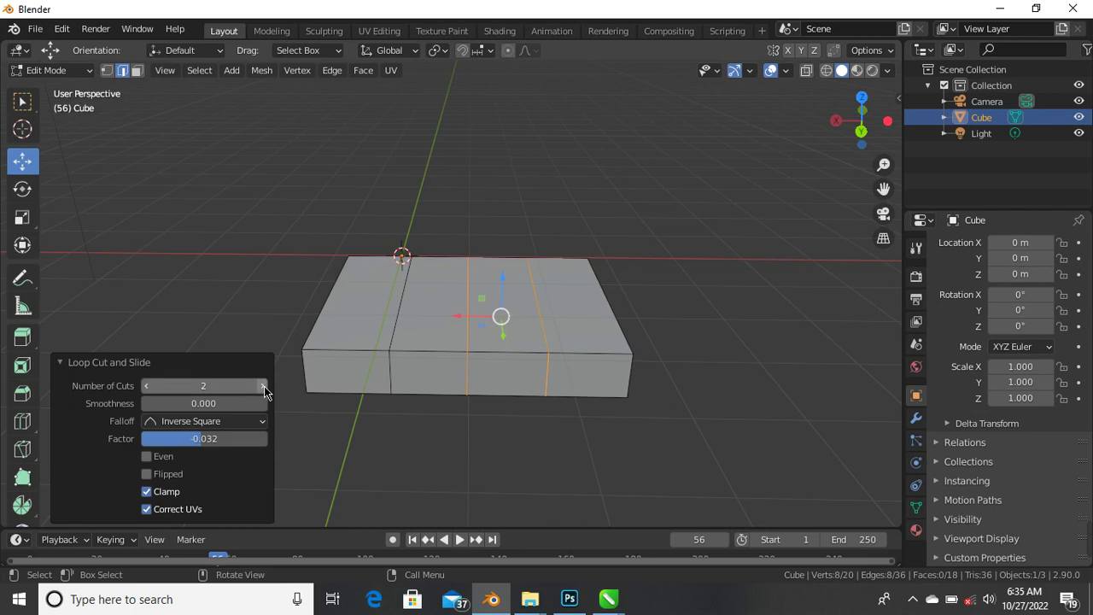
{"action": "left_click", "coordinate": [264, 387]}
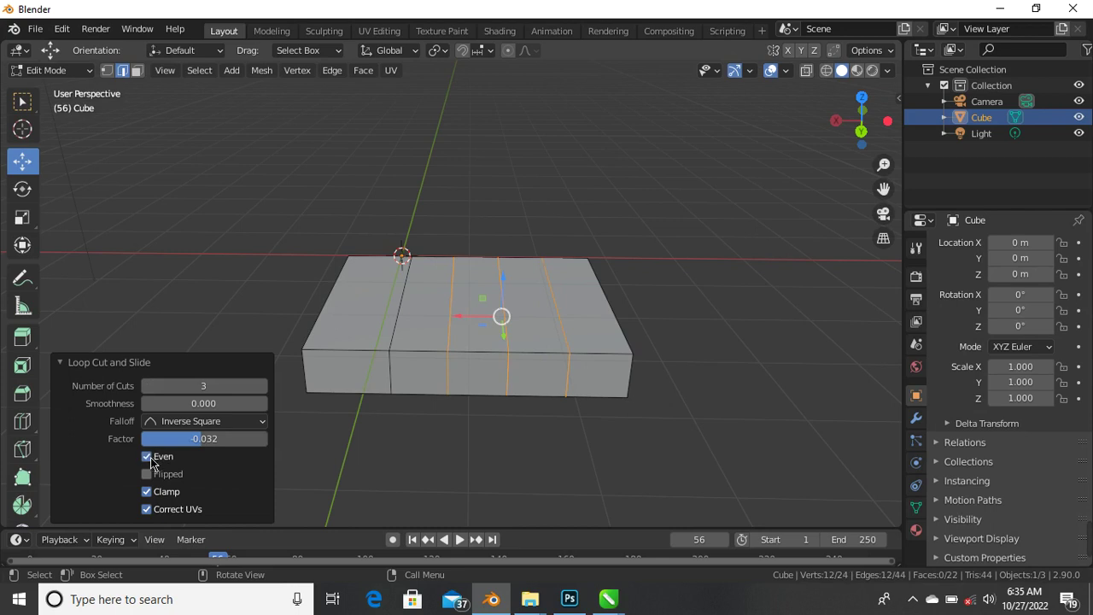
Step: Try the Sphere and Smooth falloffs and a factor of -0.359 on the three cuts with Even off, then undo the loop cuts
{"action": "left_click", "coordinate": [150, 458]}
{"action": "mouse_move", "coordinate": [205, 439]}
{"action": "left_mouse_down"}
{"action": "mouse_move", "coordinate": [159, 439]}
{"action": "mouse_move", "coordinate": [246, 439]}
{"action": "mouse_move", "coordinate": [167, 439]}
{"action": "mouse_move", "coordinate": [246, 438]}
{"action": "mouse_move", "coordinate": [171, 439]}
{"action": "mouse_move", "coordinate": [215, 437]}
{"action": "left_mouse_up"}
{"action": "left_click", "coordinate": [254, 420]}
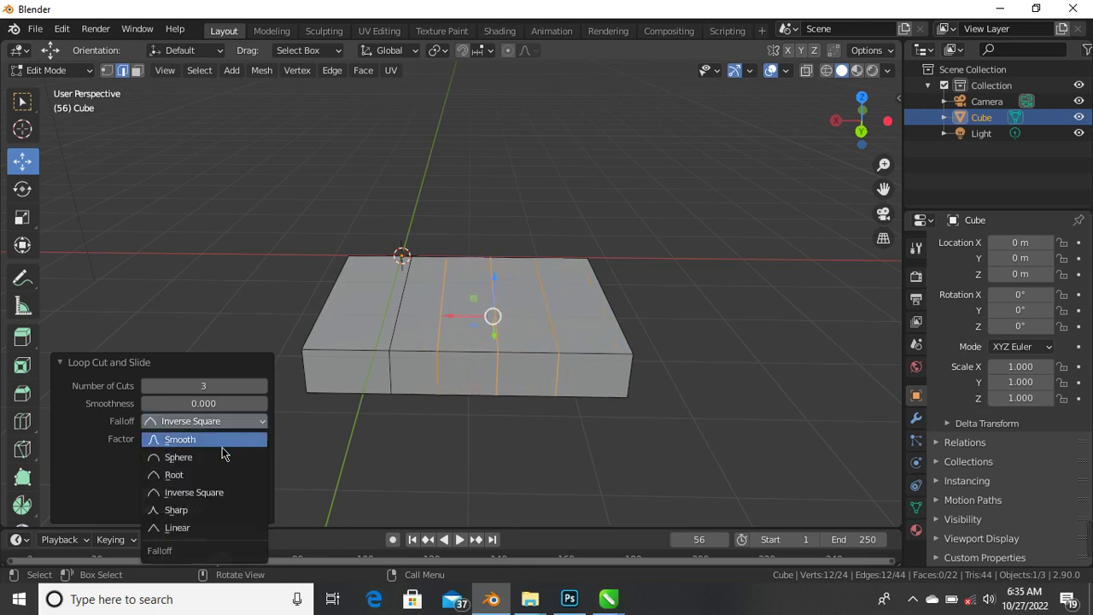
{"action": "left_click", "coordinate": [224, 458]}
{"action": "left_click", "coordinate": [248, 422]}
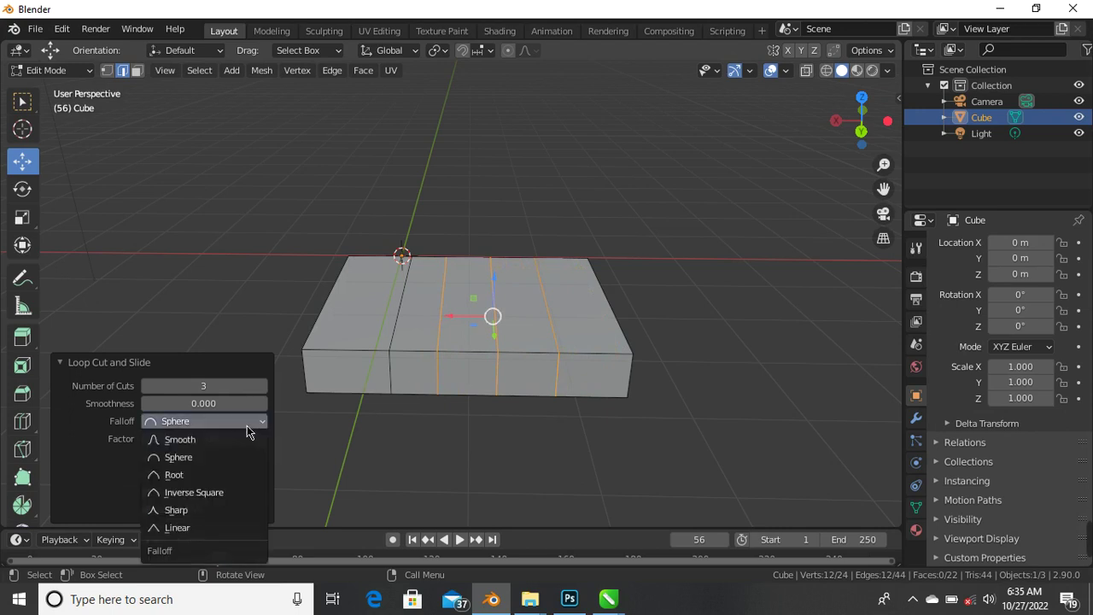
{"action": "left_click", "coordinate": [197, 441]}
{"action": "left_click_drag", "start_coordinate": [191, 439], "coordinate": [181, 447]}
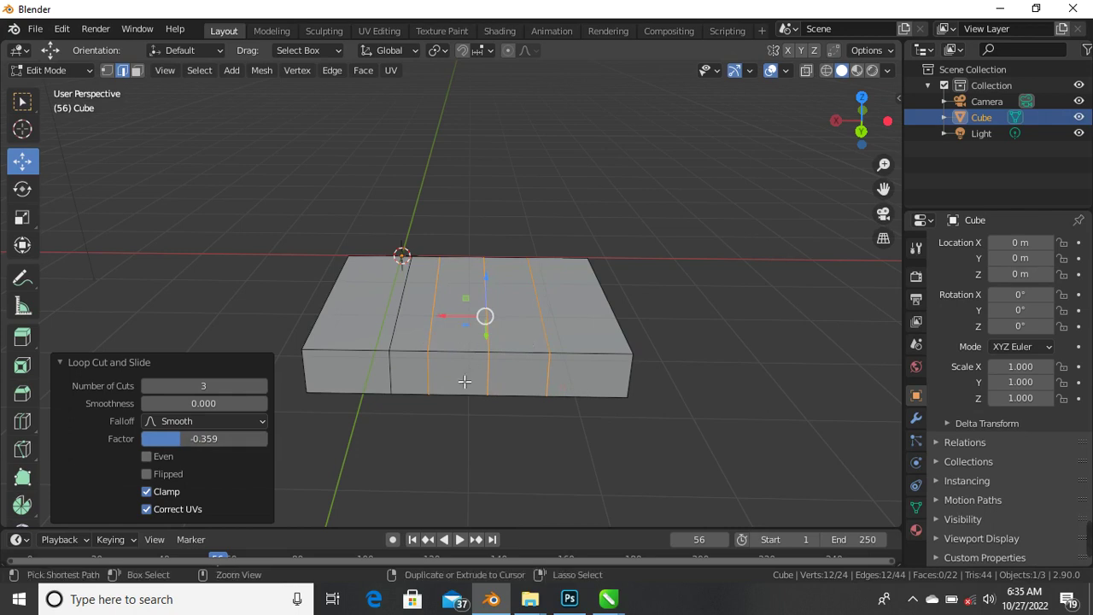
{"action": "key", "text": "ctrl+z"}
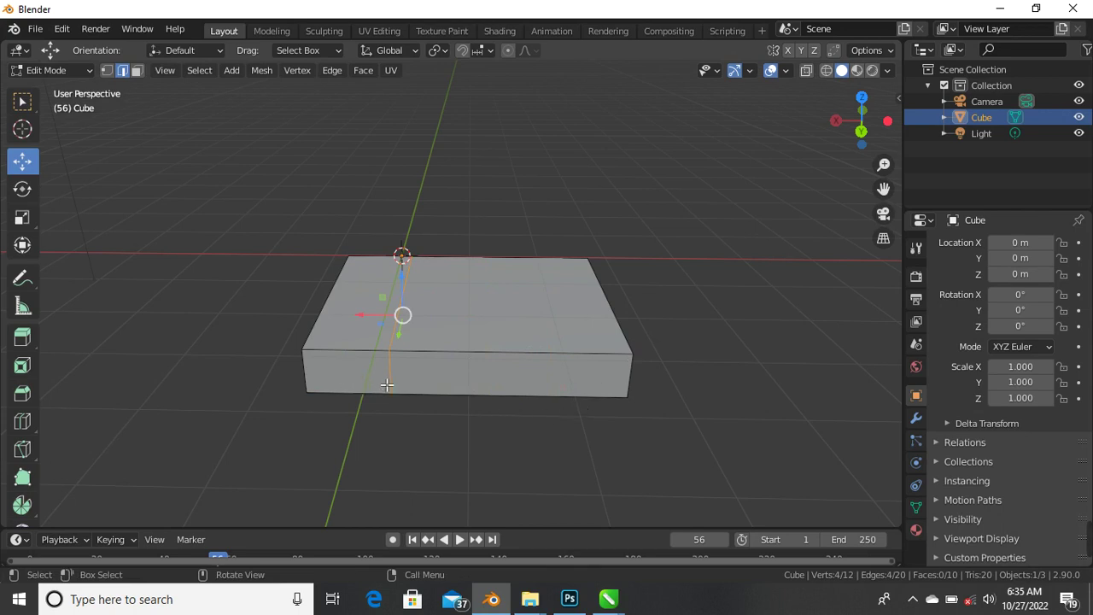
Step: Try a loop cut centred in the slab's longer section without sliding it, then undo it
{"action": "key", "text": "ctrl+r"}
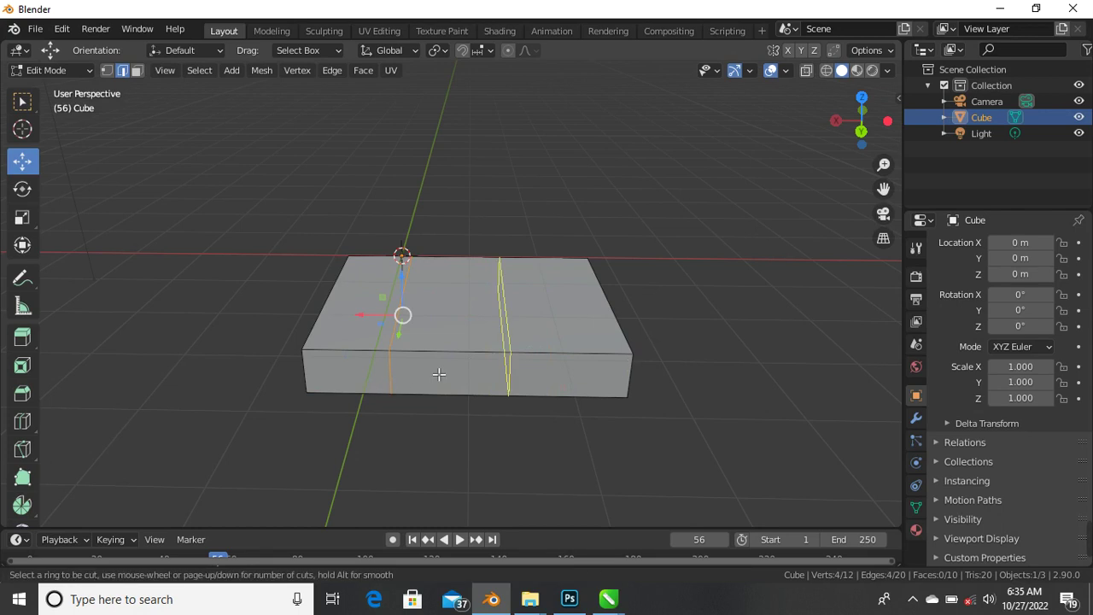
{"action": "left_click", "coordinate": [440, 373]}
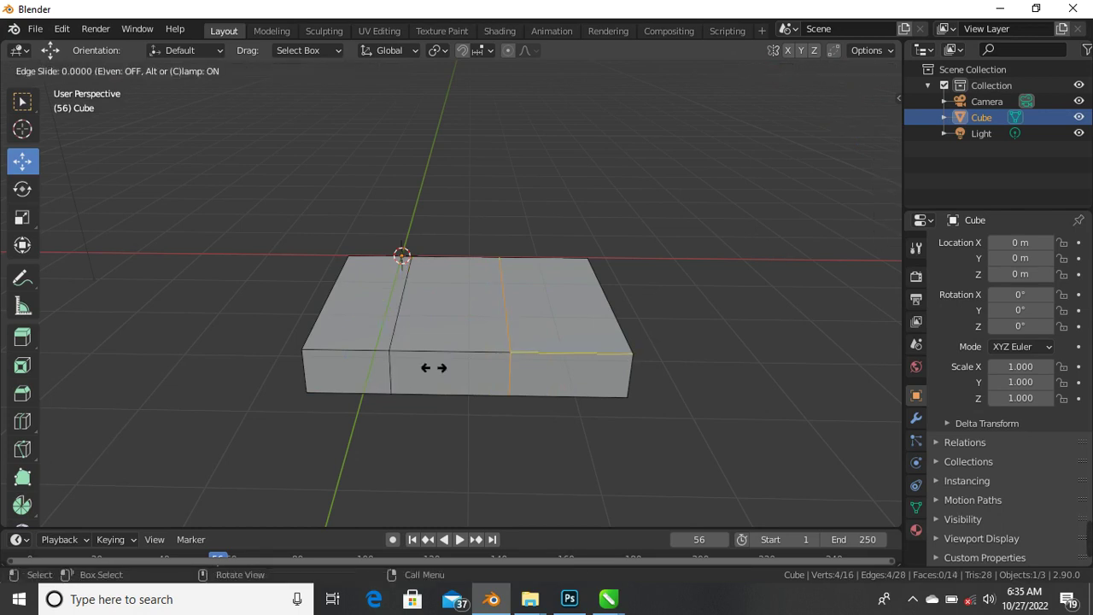
{"action": "right_click", "coordinate": [439, 373]}
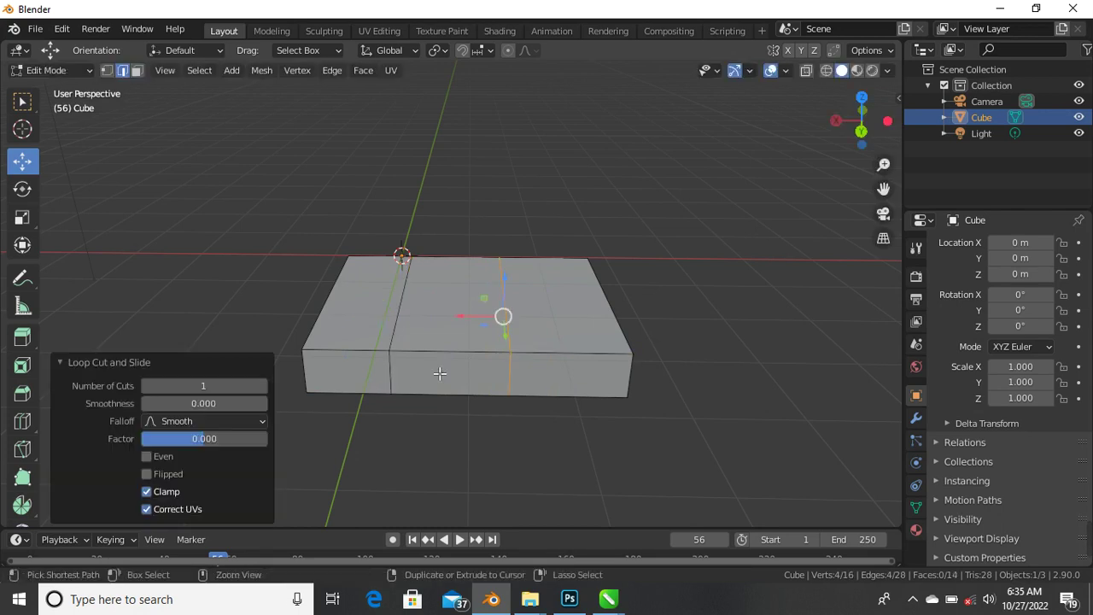
{"action": "key", "text": "ctrl+z"}
Step: Add a single loop cut in the slab's longer section and slide it toward the negative-X end by a factor of about 0.379
{"action": "key", "text": "ctrl+r"}
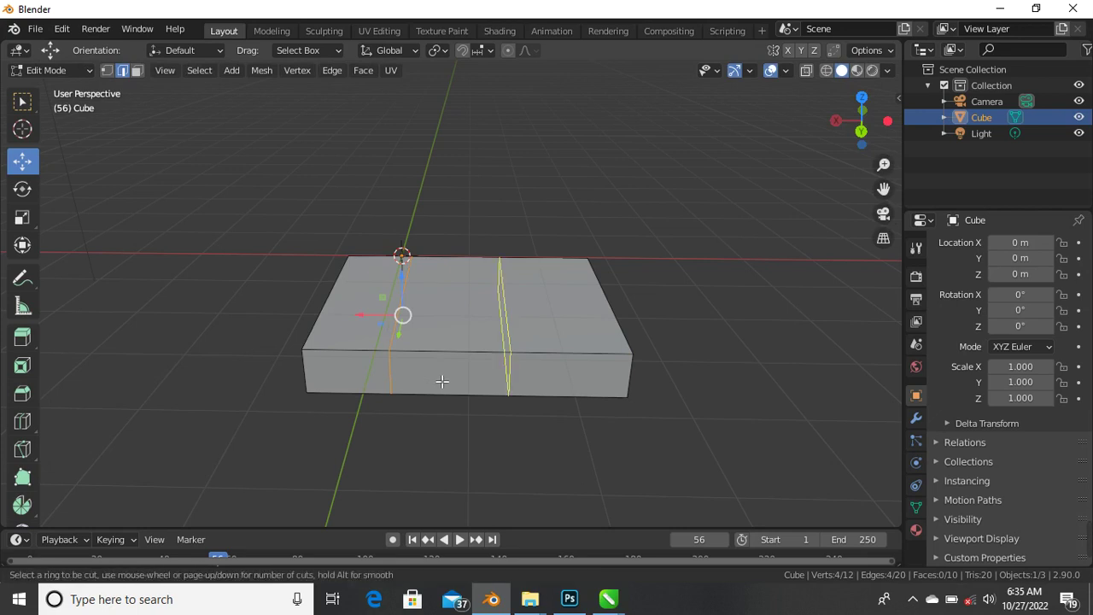
{"action": "scroll", "coordinate": [443, 381], "scroll_direction": "up", "scroll_amount": 2}
{"action": "scroll", "coordinate": [454, 393], "scroll_direction": "up", "scroll_amount": 2}
{"action": "scroll", "coordinate": [460, 397], "scroll_direction": "down", "scroll_amount": 4}
{"action": "scroll", "coordinate": [461, 395], "scroll_direction": "up", "scroll_amount": 3}
{"action": "scroll", "coordinate": [461, 391], "scroll_direction": "up", "scroll_amount": 19}
{"action": "scroll", "coordinate": [465, 383], "scroll_direction": "down", "scroll_amount": 19}
{"action": "scroll", "coordinate": [465, 382], "scroll_direction": "down", "scroll_amount": 3}
{"action": "left_click_drag", "start_coordinate": [463, 382], "coordinate": [502, 381]}
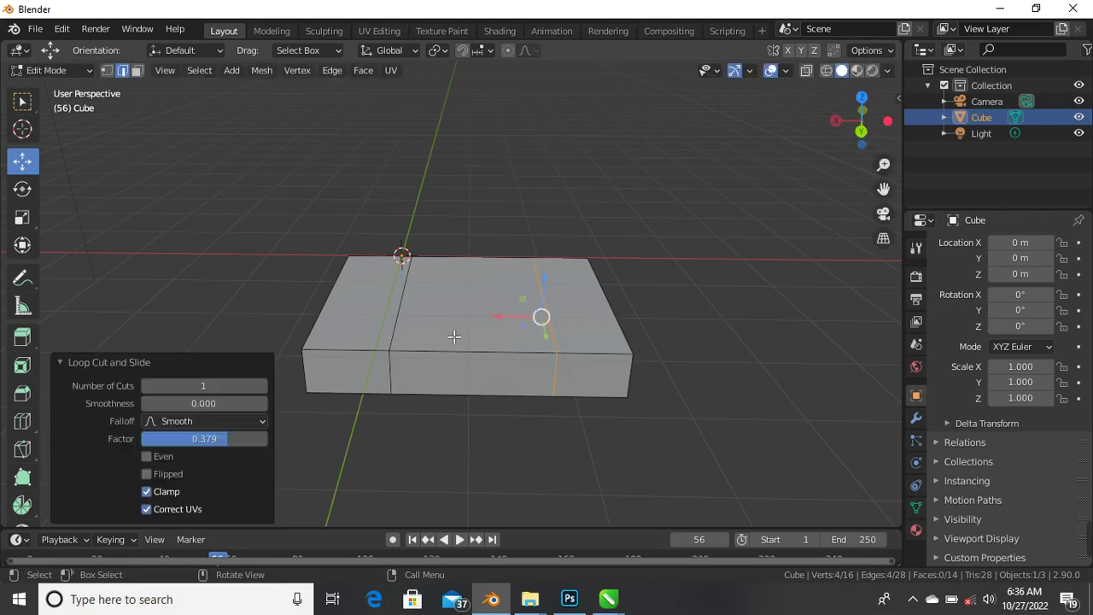
{"action": "middle_click_drag", "start_coordinate": [439, 342], "coordinate": [196, 325]}
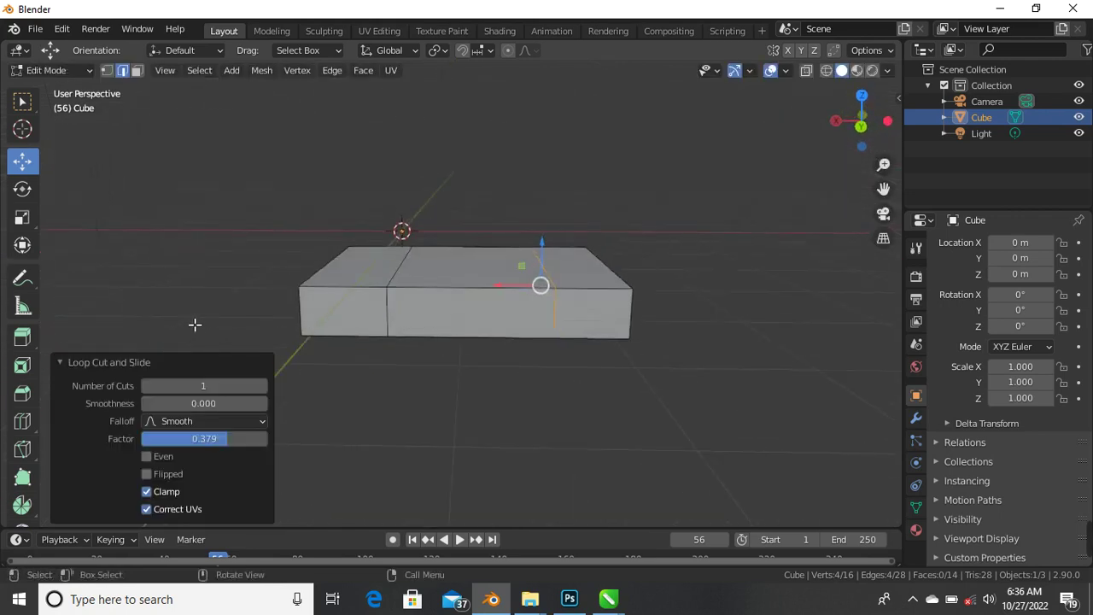
Step: Switch to face selection and pick the slab's sections one by one to examine the faces divided by the two loop cuts
{"action": "left_click", "coordinate": [72, 365]}
{"action": "middle_click_drag", "start_coordinate": [444, 290], "coordinate": [593, 334]}
{"action": "scroll", "coordinate": [593, 334], "scroll_direction": "up", "scroll_amount": 2}
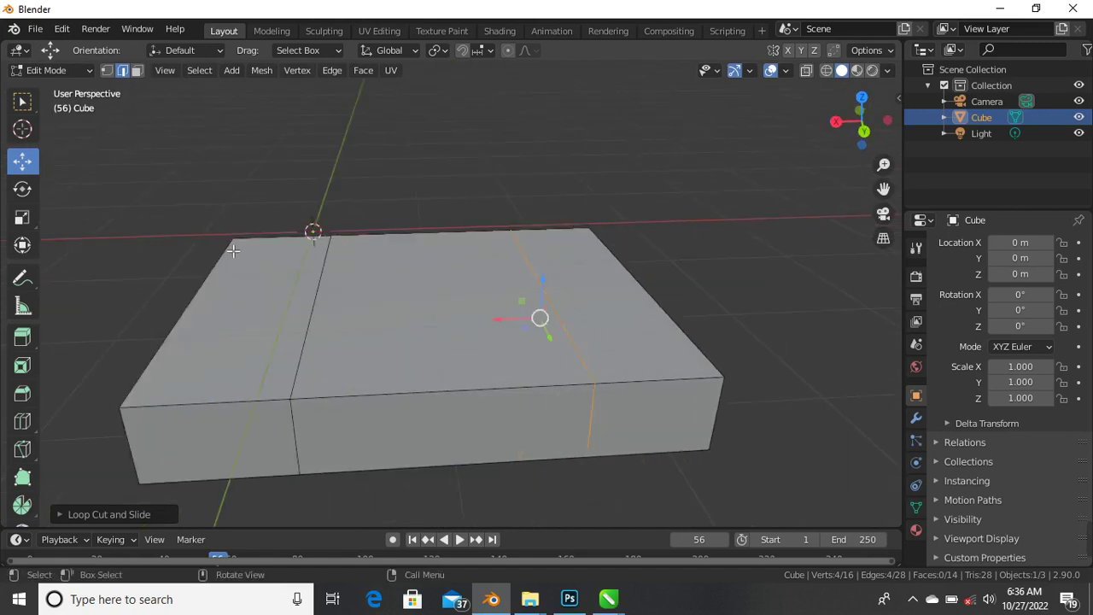
{"action": "key", "text": "3"}
{"action": "left_click", "coordinate": [303, 311]}
{"action": "left_click", "coordinate": [530, 313]}
{"action": "mouse_move", "coordinate": [437, 375]}
{"action": "middle_mouse_down"}
{"action": "mouse_move", "coordinate": [470, 351]}
{"action": "mouse_move", "coordinate": [544, 339]}
{"action": "mouse_move", "coordinate": [409, 336]}
{"action": "mouse_move", "coordinate": [445, 383]}
{"action": "middle_mouse_up"}
{"action": "left_click", "coordinate": [445, 383]}
{"action": "left_click", "coordinate": [531, 341]}
{"action": "left_click", "coordinate": [559, 282]}
{"action": "middle_click_drag", "start_coordinate": [288, 363], "coordinate": [461, 315]}
{"action": "scroll", "coordinate": [512, 308], "scroll_direction": "up", "scroll_amount": 2}
{"action": "left_click", "coordinate": [575, 283]}
{"action": "scroll", "coordinate": [574, 283], "scroll_direction": "down", "scroll_amount": 4}
Step: Examine the vertices where the loop cuts meet the slab's edge, then the separate top faces of its three sections
{"action": "left_click", "coordinate": [107, 71]}
{"action": "key", "text": "alt+a"}
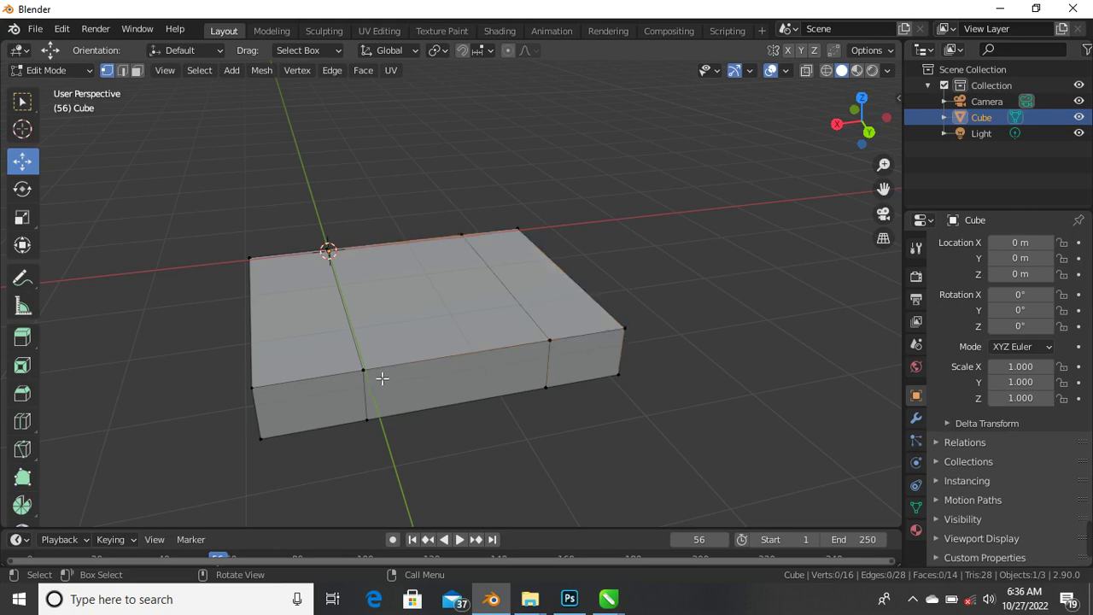
{"action": "left_click", "coordinate": [329, 250]}
{"action": "left_click", "coordinate": [461, 234]}
{"action": "scroll", "coordinate": [551, 344], "scroll_direction": "up", "scroll_amount": 2}
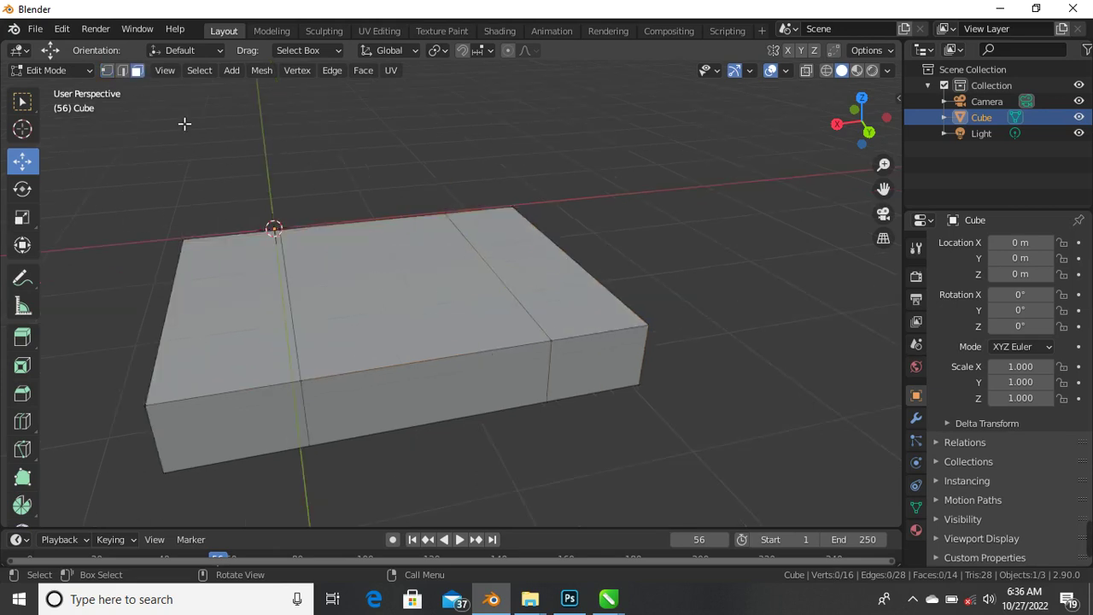
{"action": "scroll", "coordinate": [396, 347], "scroll_direction": "down", "scroll_amount": 3}
{"action": "scroll", "coordinate": [378, 316], "scroll_direction": "up", "scroll_amount": 3}
{"action": "left_click", "coordinate": [273, 268]}
{"action": "middle_click_drag", "start_coordinate": [273, 268], "coordinate": [425, 298]}
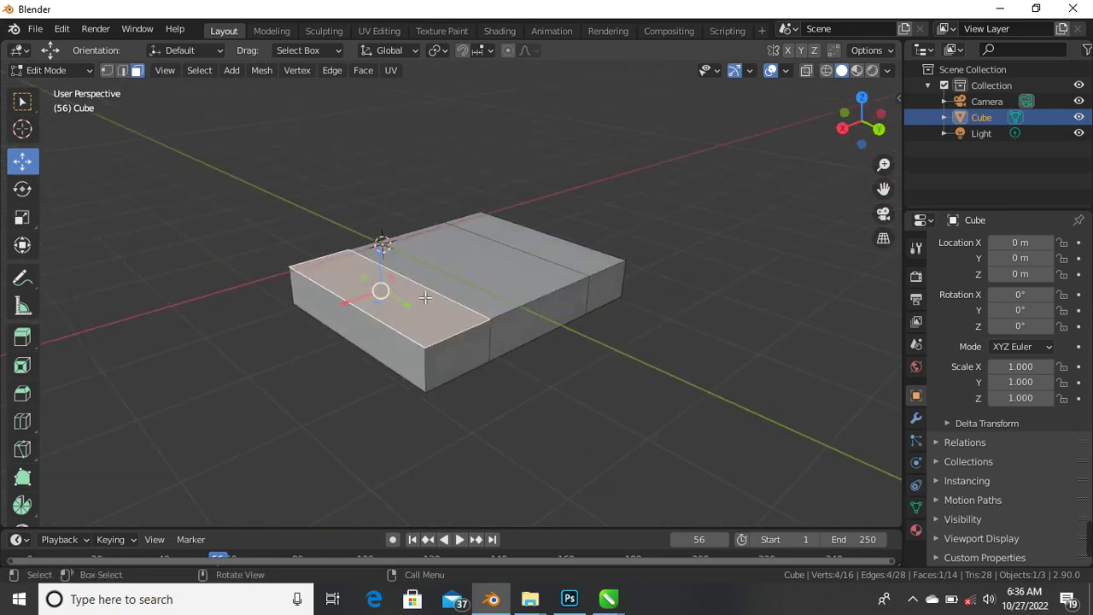
{"action": "left_click", "coordinate": [484, 275]}
{"action": "left_click", "coordinate": [541, 259]}
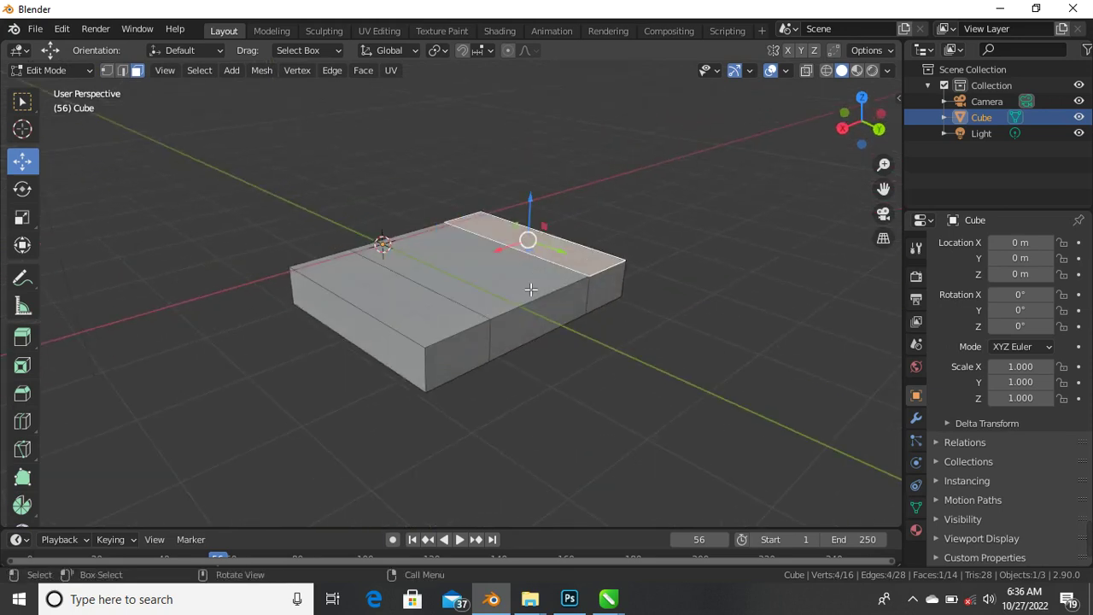
{"action": "scroll", "coordinate": [559, 271], "scroll_direction": "up", "scroll_amount": 1}
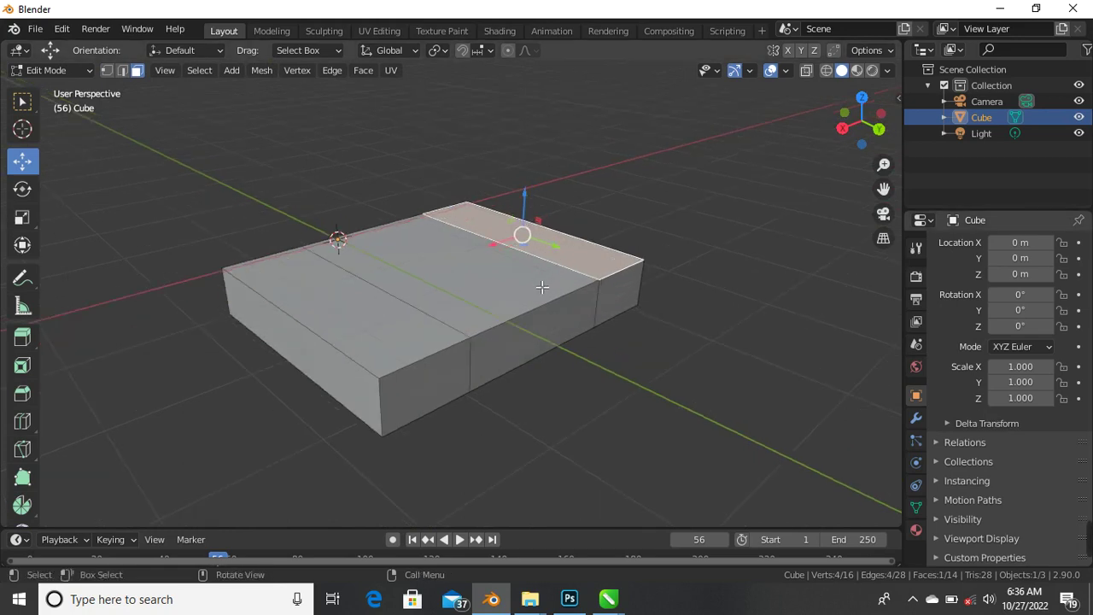
{"action": "middle_click_drag", "start_coordinate": [542, 287], "coordinate": [485, 305]}
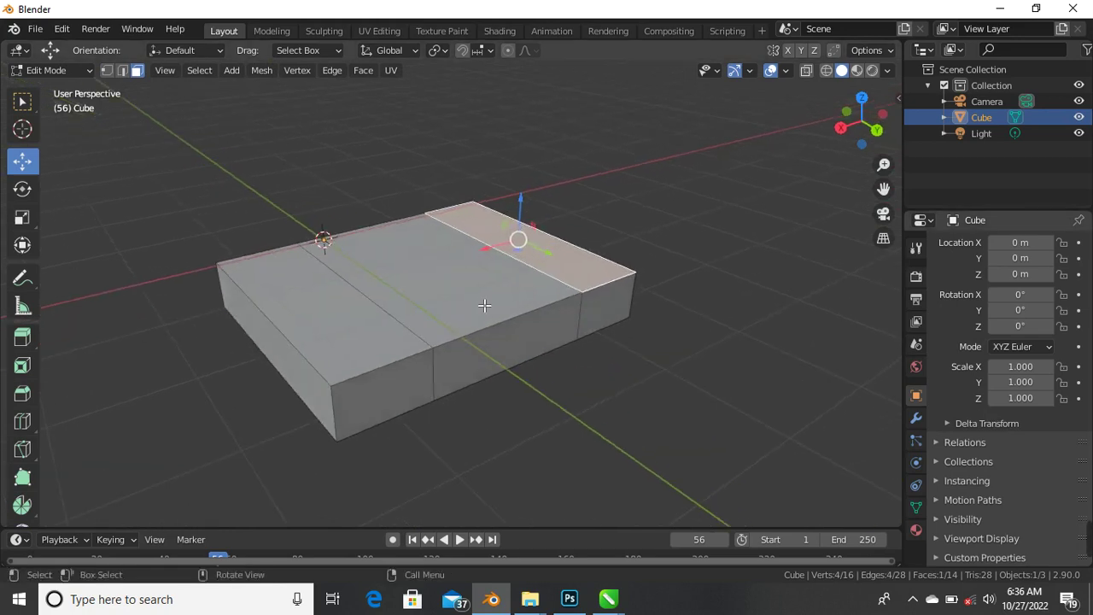
Step: Extrude the top face of the slab's positive-X end section straight up into a raised block
{"action": "left_click", "coordinate": [358, 344]}
{"action": "middle_click_drag", "start_coordinate": [371, 406], "coordinate": [360, 370]}
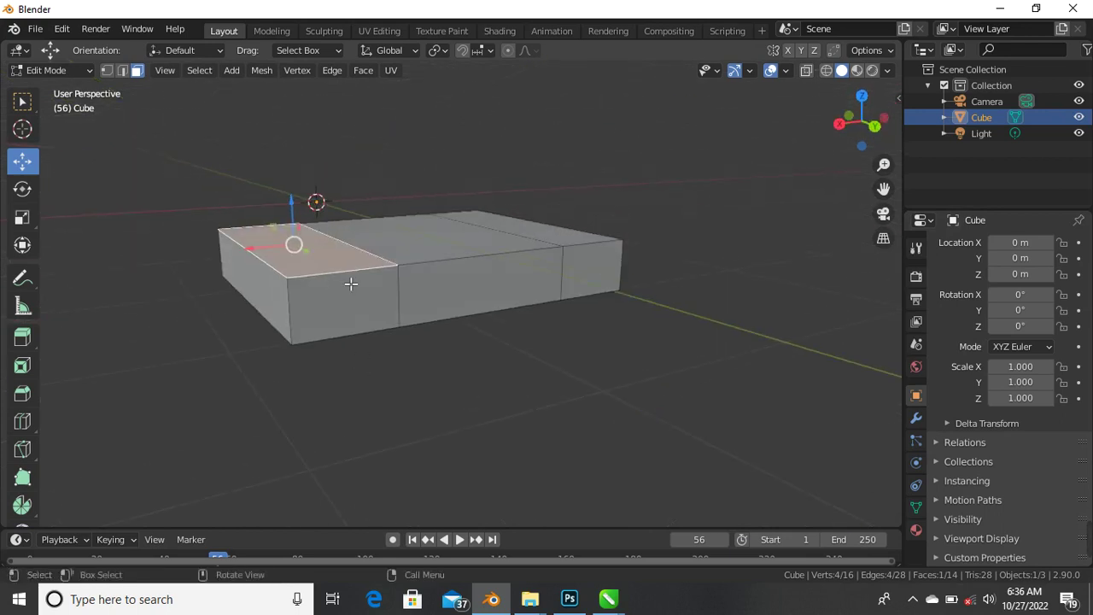
{"action": "scroll", "coordinate": [335, 274], "scroll_direction": "up", "scroll_amount": 2}
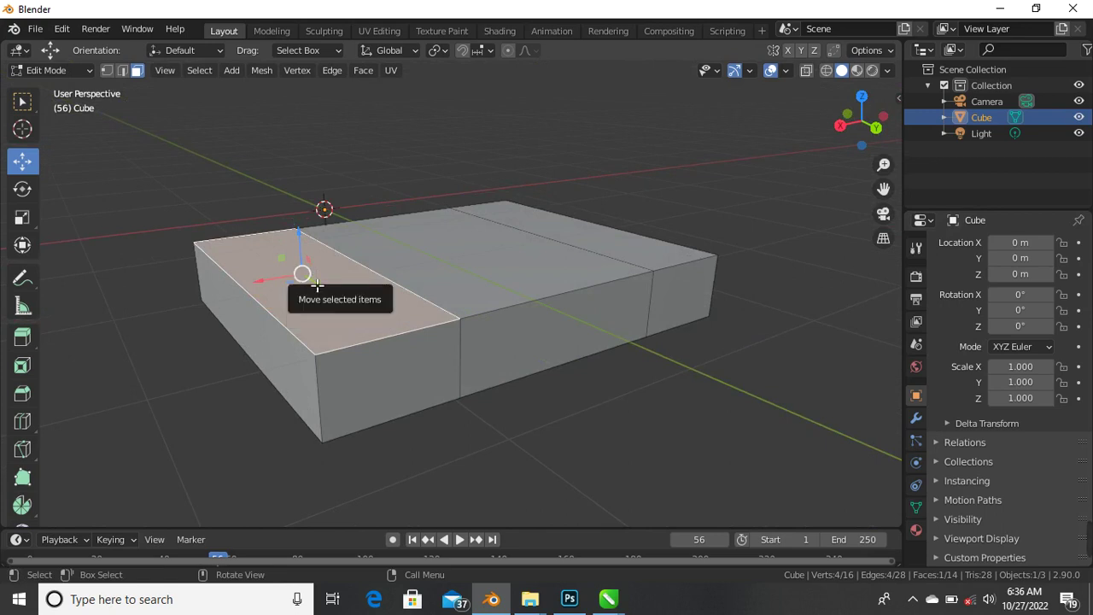
{"action": "key", "text": "e"}
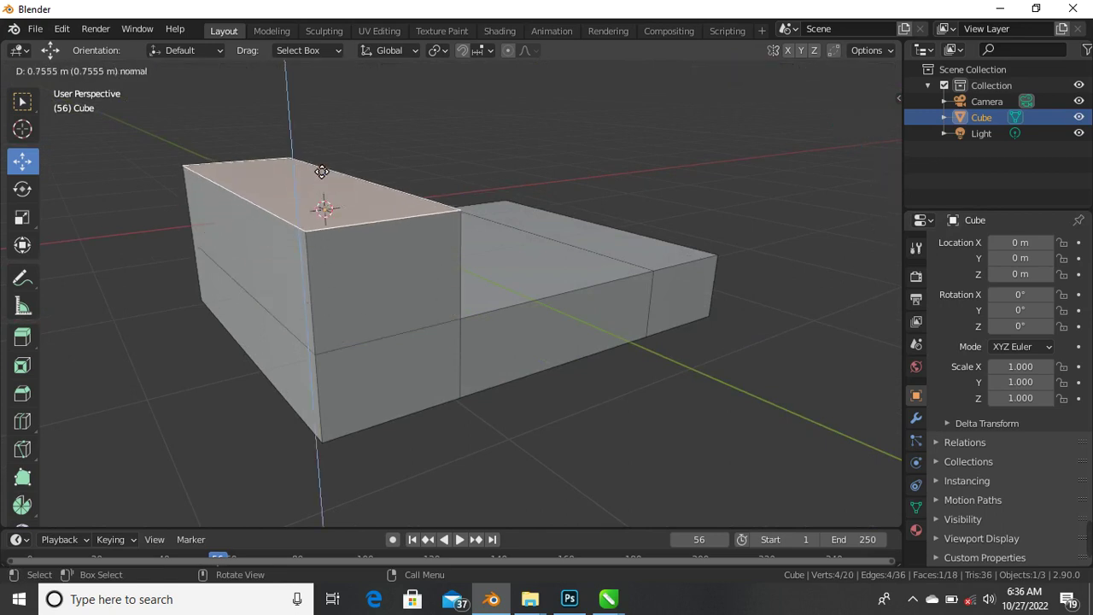
{"action": "left_click", "coordinate": [353, 205]}
{"action": "scroll", "coordinate": [458, 301], "scroll_direction": "down", "scroll_amount": 4}
{"action": "middle_click_drag", "start_coordinate": [458, 302], "coordinate": [340, 253]}
{"action": "scroll", "coordinate": [343, 246], "scroll_direction": "up", "scroll_amount": 5}
Step: Extrude the raised block's outer positive-X side face outward with Extrude Region so it overhangs the slab
{"action": "left_click", "coordinate": [378, 240]}
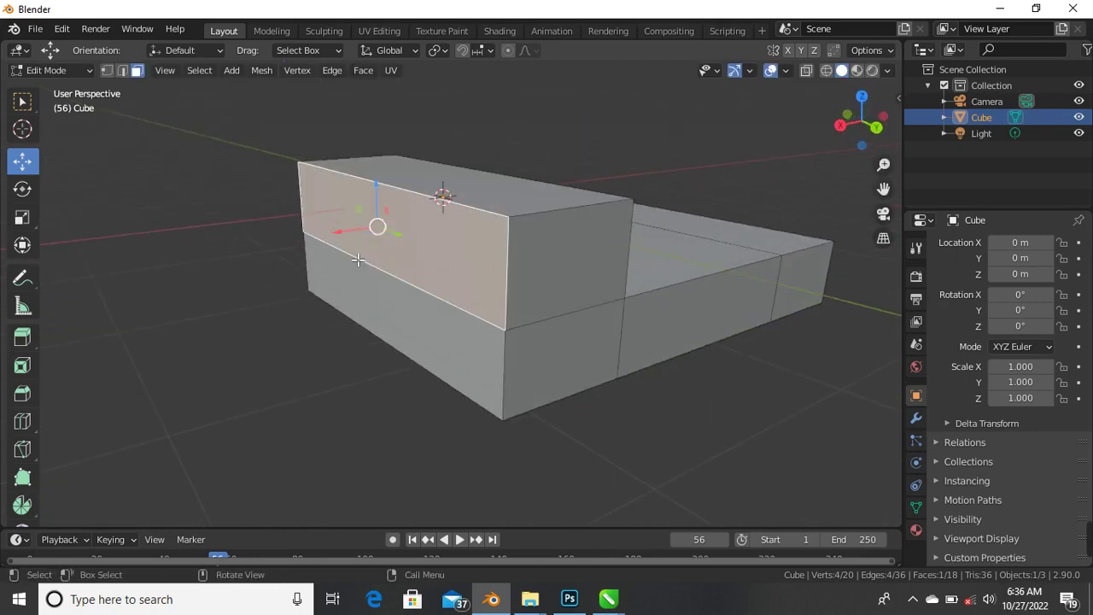
{"action": "left_click", "coordinate": [23, 338]}
{"action": "middle_click_drag", "start_coordinate": [316, 283], "coordinate": [354, 386]}
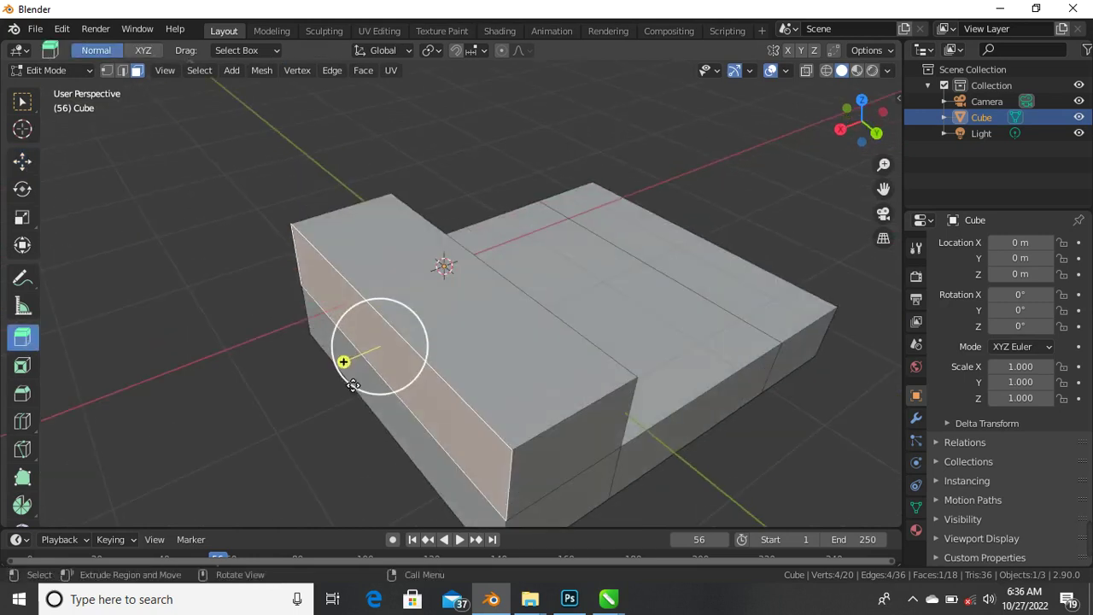
{"action": "scroll", "coordinate": [361, 426], "scroll_direction": "up", "scroll_amount": 4}
{"action": "middle_click_drag", "start_coordinate": [367, 315], "coordinate": [342, 247]}
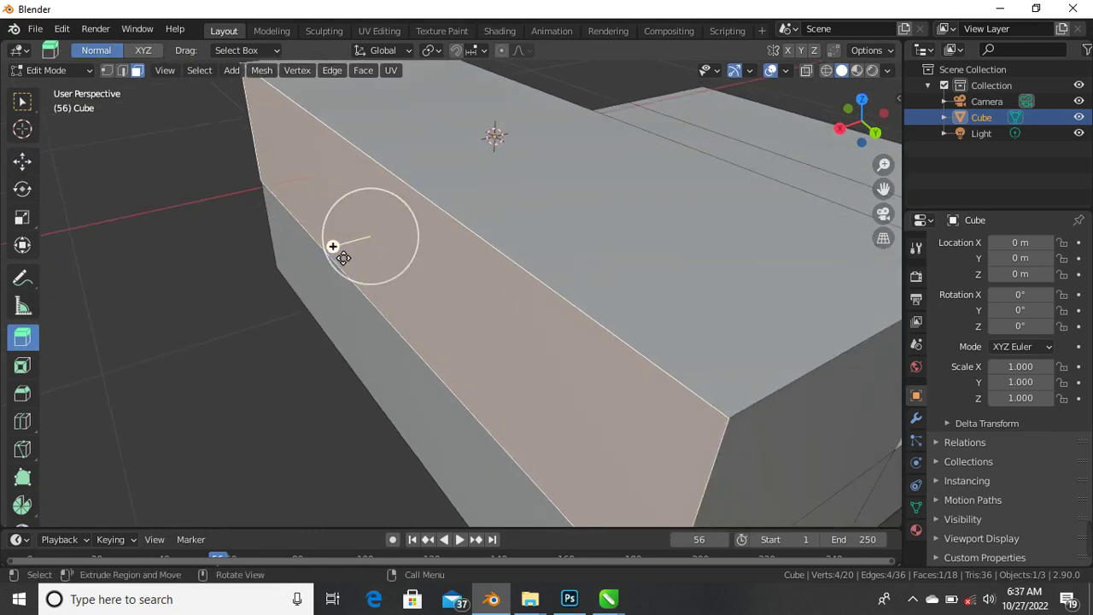
{"action": "scroll", "coordinate": [302, 283], "scroll_direction": "down", "scroll_amount": 2}
{"action": "middle_click_drag", "start_coordinate": [365, 285], "coordinate": [334, 224]}
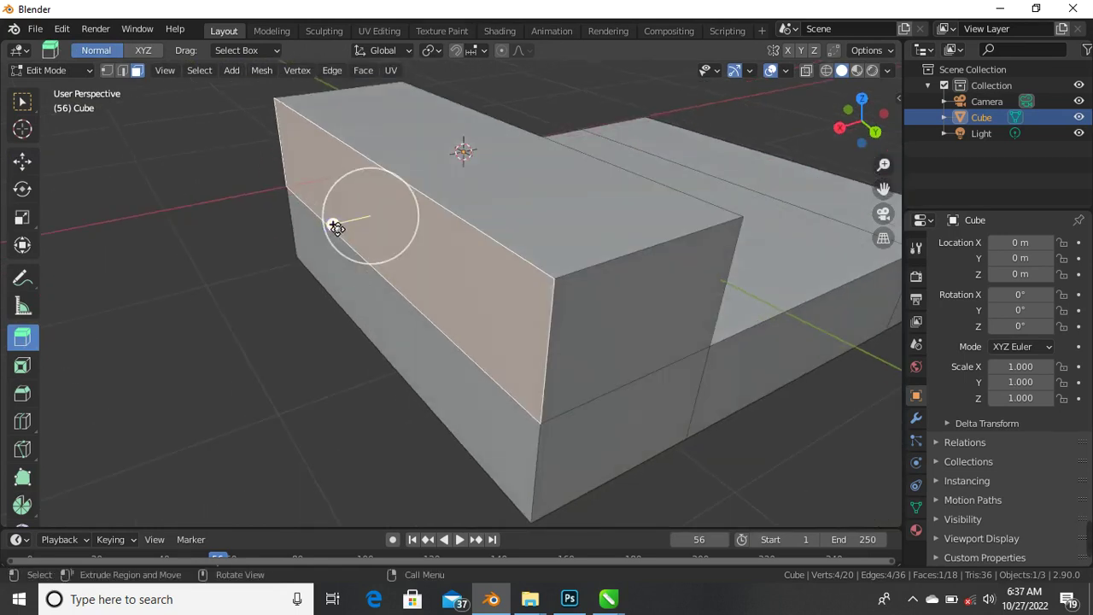
{"action": "left_click_drag", "start_coordinate": [335, 227], "coordinate": [226, 375]}
{"action": "scroll", "coordinate": [398, 344], "scroll_direction": "down", "scroll_amount": 5}
{"action": "middle_click_drag", "start_coordinate": [398, 344], "coordinate": [412, 332]}
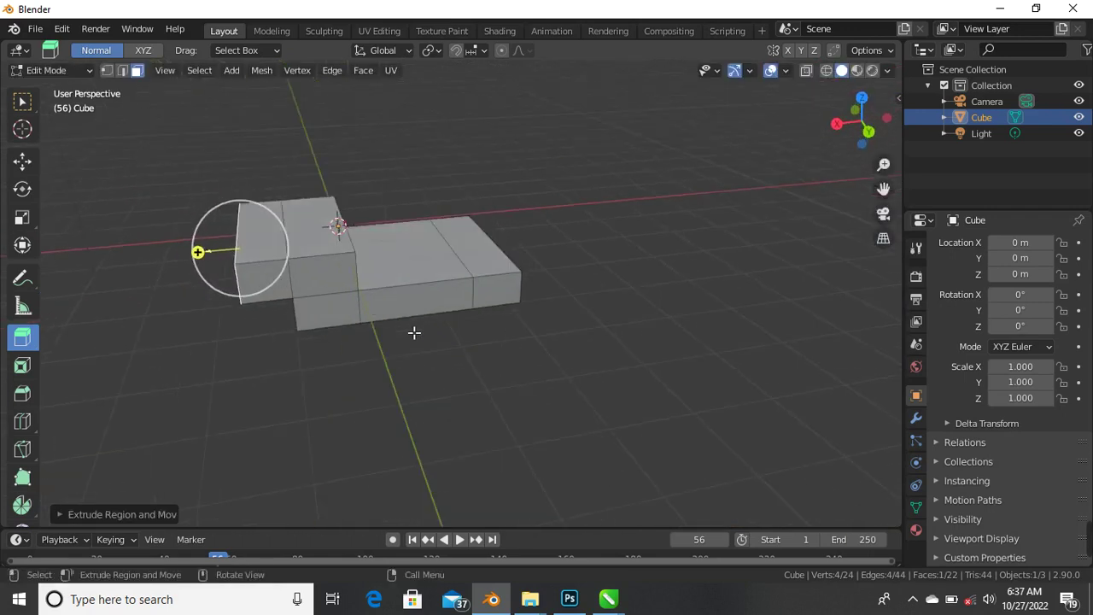
Step: Extrude the top face of the slab's negative-X end section upward by about 1.246 m
{"action": "left_click", "coordinate": [23, 102]}
{"action": "middle_click_drag", "start_coordinate": [358, 273], "coordinate": [453, 305]}
{"action": "scroll", "coordinate": [405, 325], "scroll_direction": "down", "scroll_amount": 2}
{"action": "scroll", "coordinate": [468, 322], "scroll_direction": "up", "scroll_amount": 3}
{"action": "scroll", "coordinate": [509, 326], "scroll_direction": "down", "scroll_amount": 2}
{"action": "middle_click_drag", "start_coordinate": [508, 326], "coordinate": [464, 325]}
{"action": "left_click", "coordinate": [499, 337]}
{"action": "left_click", "coordinate": [483, 316]}
{"action": "scroll", "coordinate": [627, 294], "scroll_direction": "up", "scroll_amount": 2}
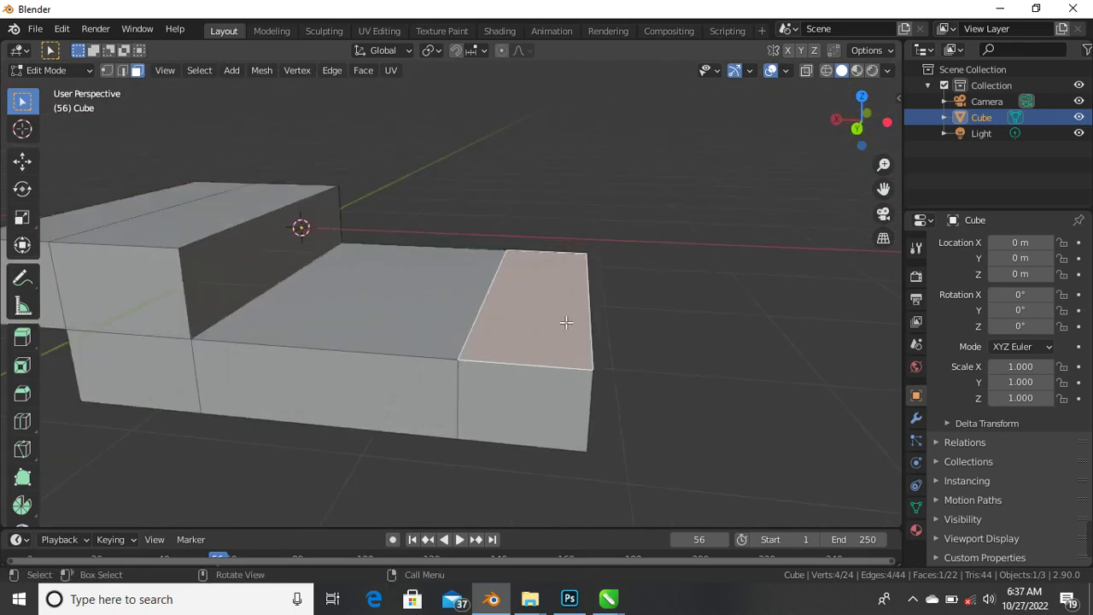
{"action": "key", "text": "e"}
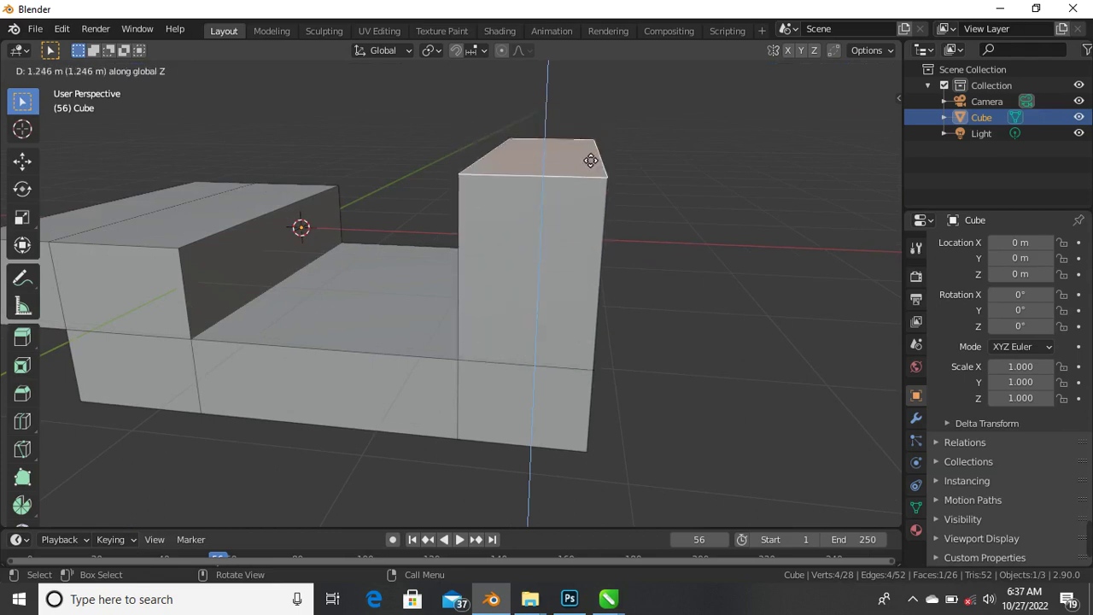
{"action": "left_click", "coordinate": [591, 160]}
{"action": "scroll", "coordinate": [577, 167], "scroll_direction": "down", "scroll_amount": 4}
{"action": "middle_click_drag", "start_coordinate": [577, 167], "coordinate": [493, 278]}
Step: Add a horizontal loop cut around the middle of the tall negative-X column and clear the selection
{"action": "key", "text": "ctrl+r"}
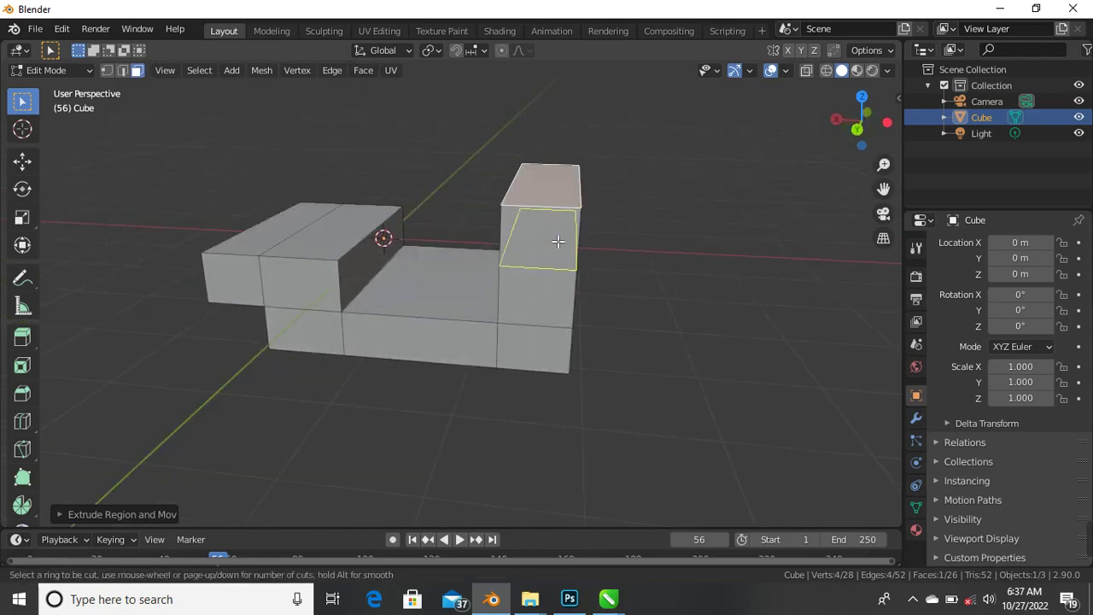
{"action": "left_click", "coordinate": [557, 241]}
{"action": "middle_click_drag", "start_coordinate": [558, 242], "coordinate": [541, 270]}
{"action": "scroll", "coordinate": [453, 222], "scroll_direction": "up", "scroll_amount": 3}
{"action": "key", "text": "alt+a"}
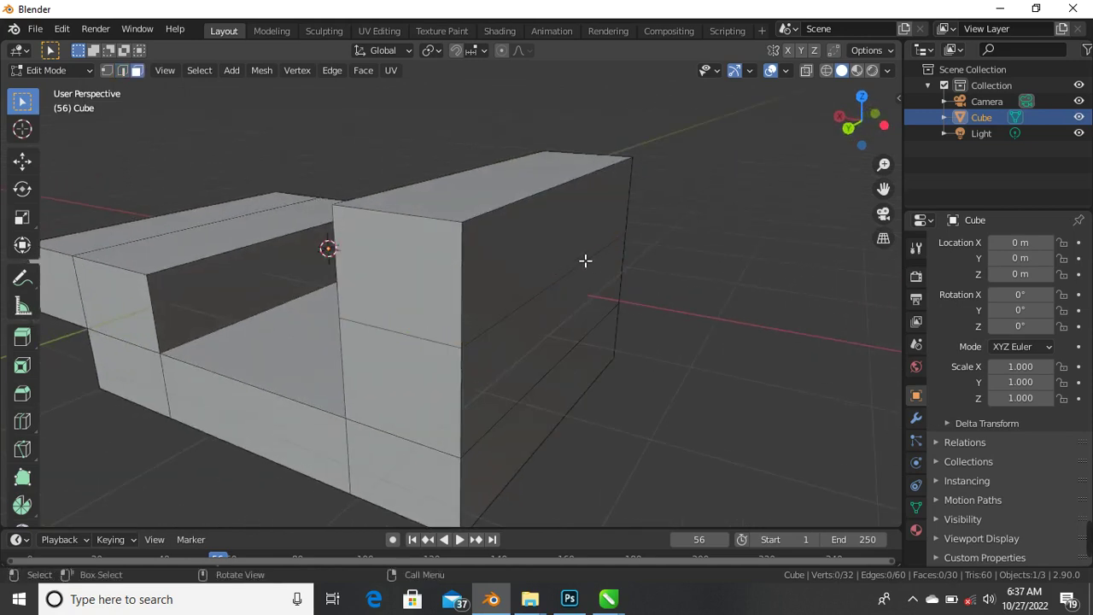
Step: Extrude the upper outer face of the tall column outward along negative X to form an overhang
{"action": "left_click", "coordinate": [536, 245]}
{"action": "scroll", "coordinate": [518, 276], "scroll_direction": "down", "scroll_amount": 4}
{"action": "scroll", "coordinate": [565, 258], "scroll_direction": "up", "scroll_amount": 3}
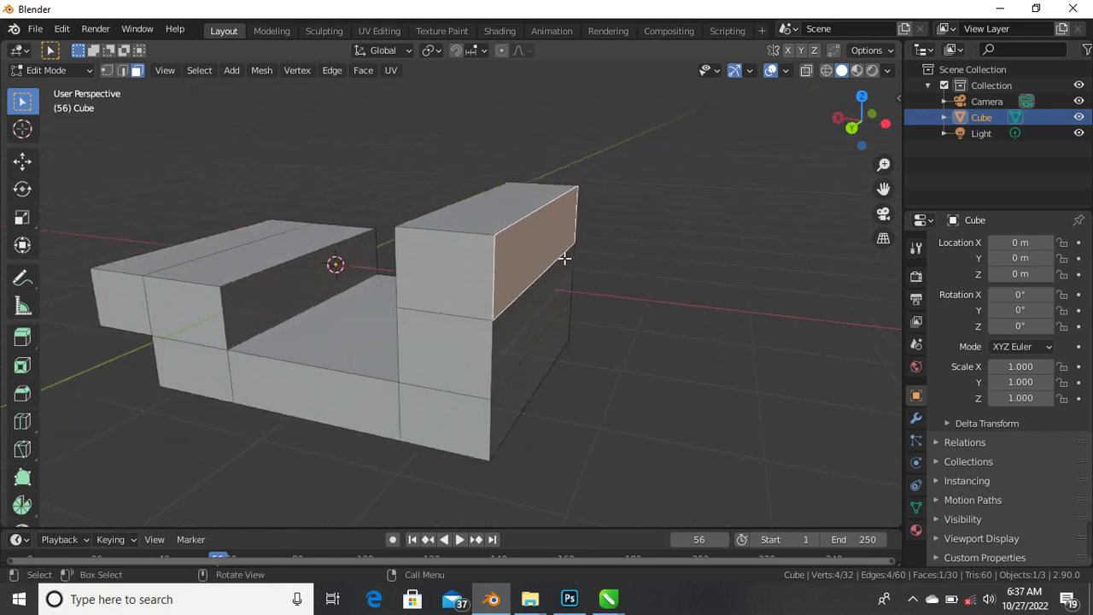
{"action": "key", "text": "e"}
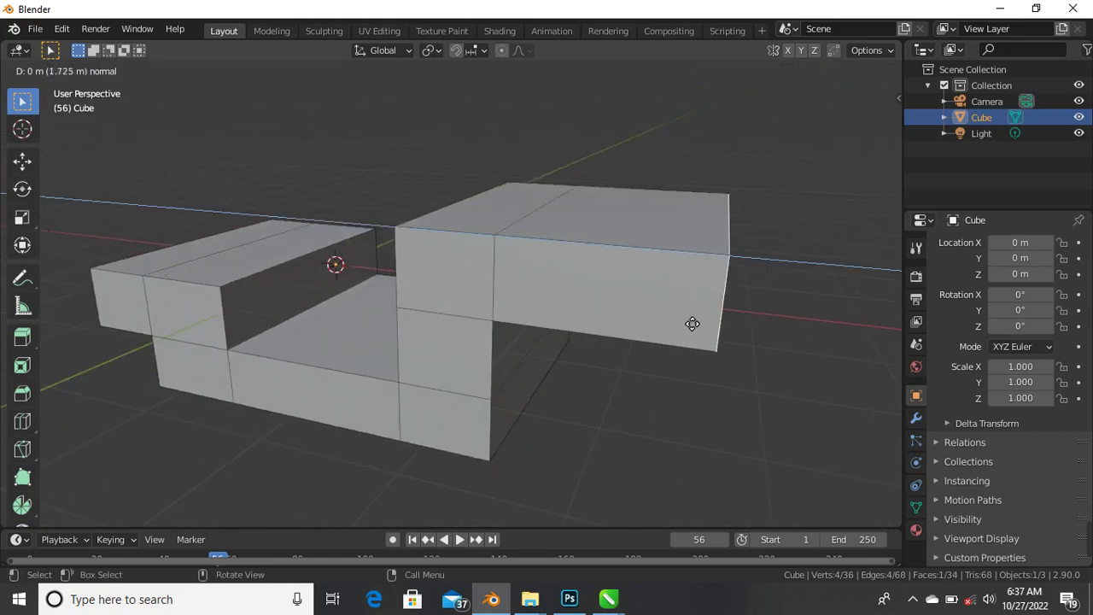
{"action": "left_click", "coordinate": [649, 303]}
{"action": "scroll", "coordinate": [550, 305], "scroll_direction": "down", "scroll_amount": 2}
{"action": "middle_click_drag", "start_coordinate": [550, 306], "coordinate": [572, 264]}
{"action": "scroll", "coordinate": [653, 243], "scroll_direction": "up", "scroll_amount": 4}
{"action": "scroll", "coordinate": [629, 288], "scroll_direction": "down", "scroll_amount": 4}
{"action": "scroll", "coordinate": [572, 263], "scroll_direction": "up", "scroll_amount": 1}
Step: Select the upper positive-Y side faces of both raised blocks and extrude them together by about 1.5 m
{"action": "left_click", "coordinate": [595, 256]}
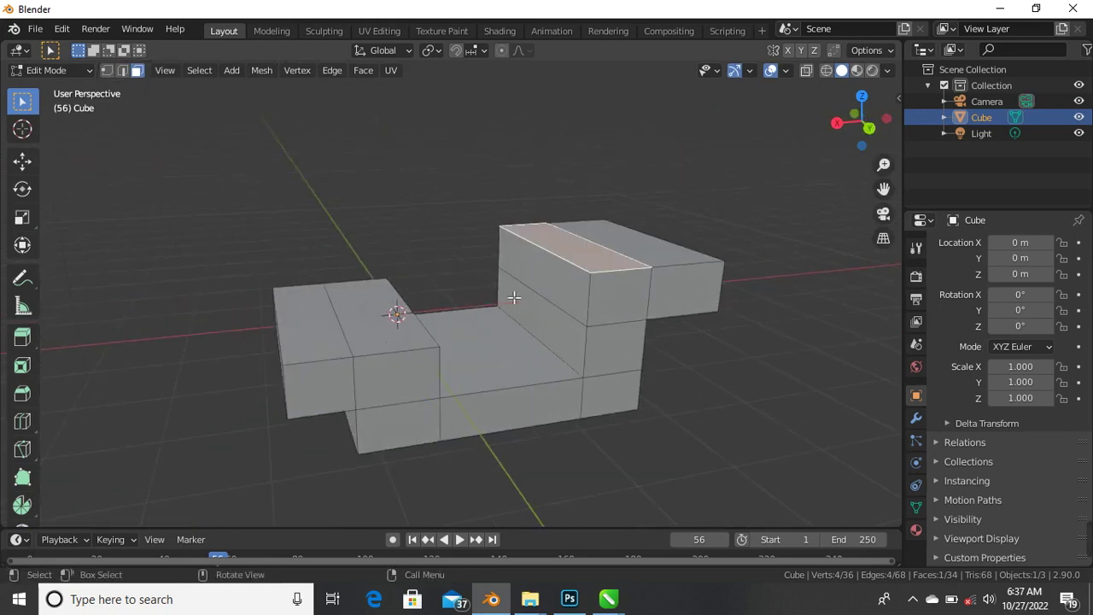
{"action": "left_click", "coordinate": [630, 309]}
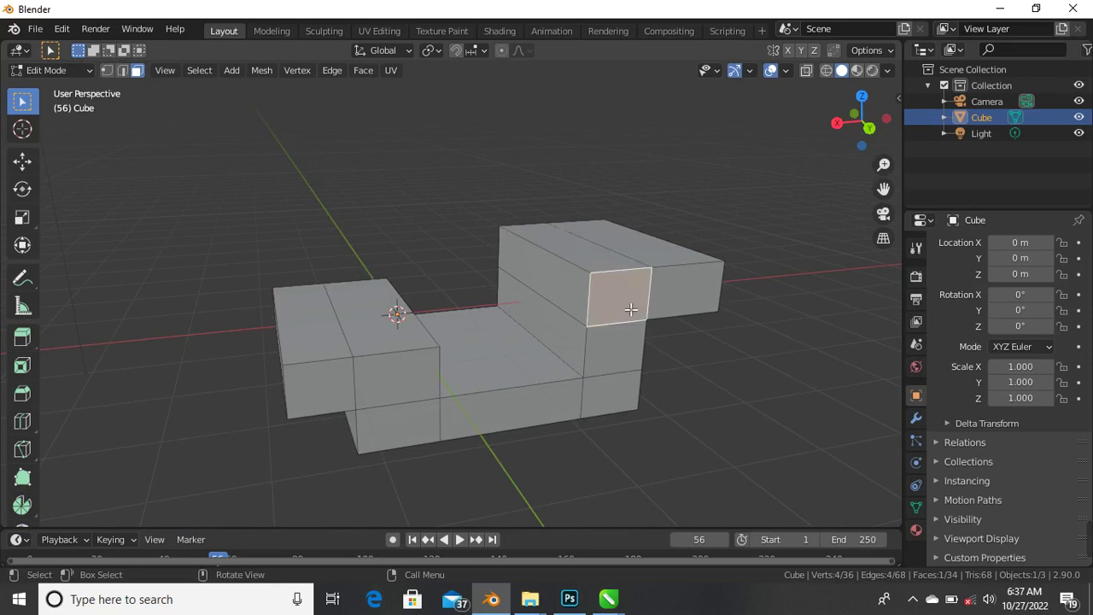
{"action": "left_click", "coordinate": [389, 392], "text": "shift"}
{"action": "scroll", "coordinate": [402, 389], "scroll_direction": "down", "scroll_amount": 5}
{"action": "scroll", "coordinate": [434, 390], "scroll_direction": "up", "scroll_amount": 3}
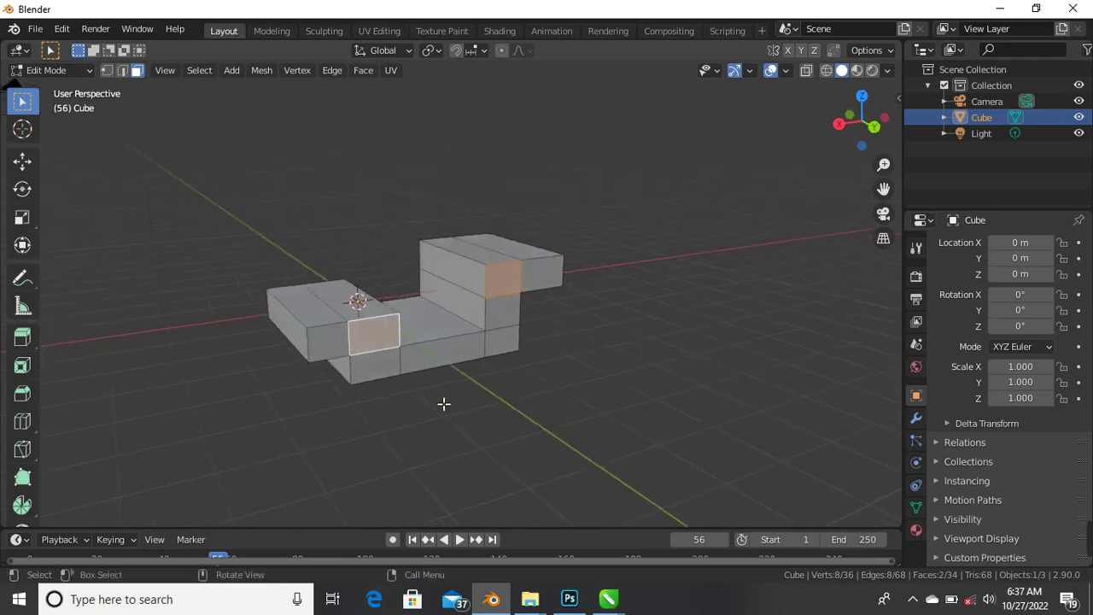
{"action": "scroll", "coordinate": [443, 404], "scroll_direction": "up", "scroll_amount": 2}
{"action": "key", "text": "e"}
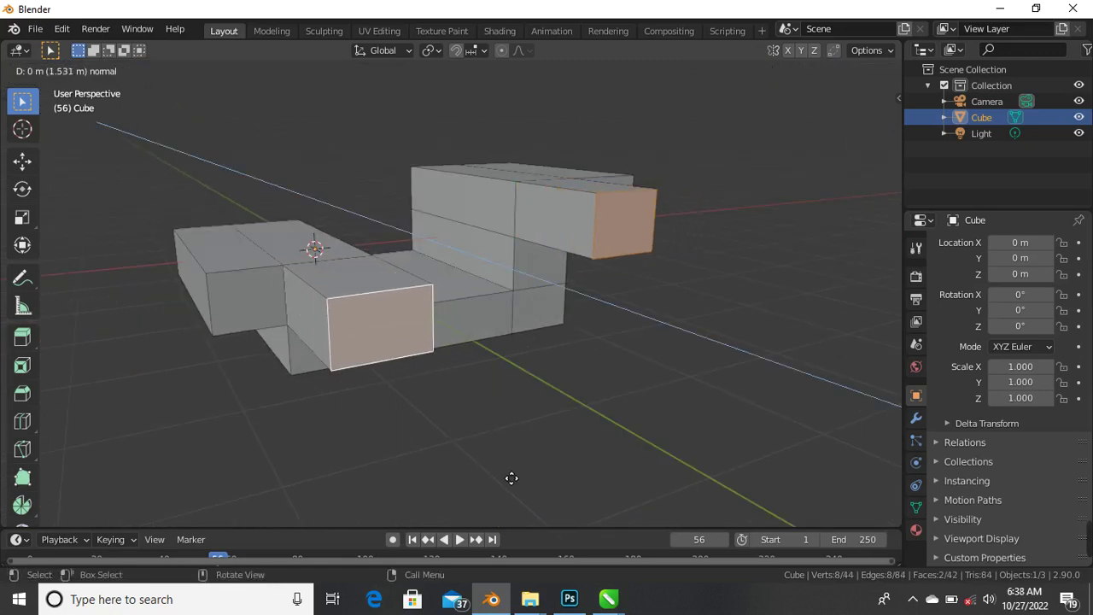
{"action": "left_click", "coordinate": [519, 472]}
{"action": "middle_click_drag", "start_coordinate": [471, 387], "coordinate": [427, 393]}
Step: Try a combined selection starting with the lower block's inner top face and the top of the tall column's overhang
{"action": "left_click", "coordinate": [305, 287]}
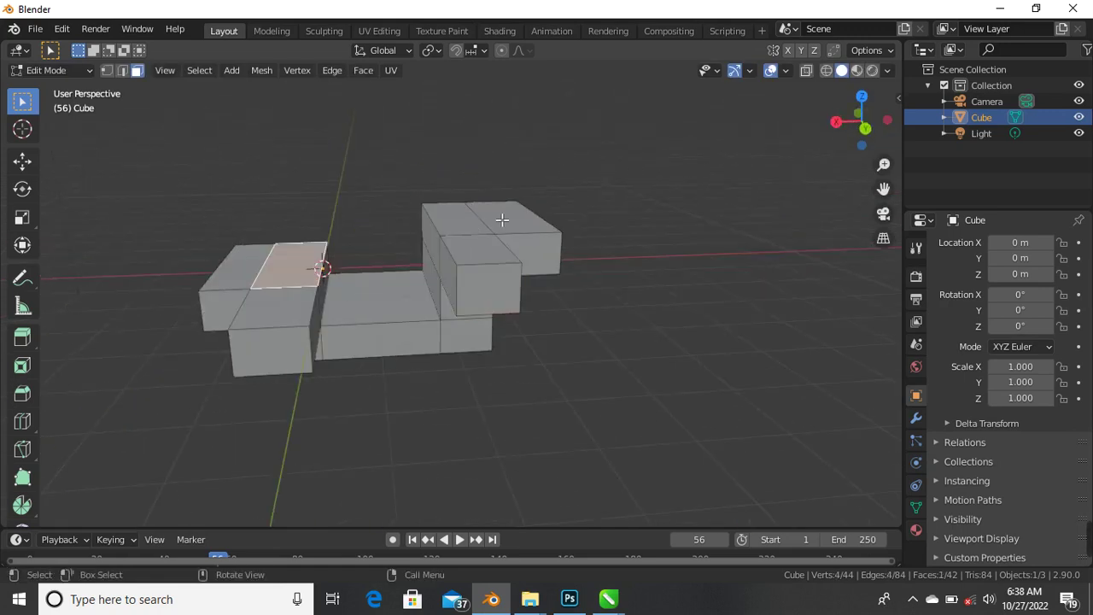
{"action": "key", "text": "Tab"}
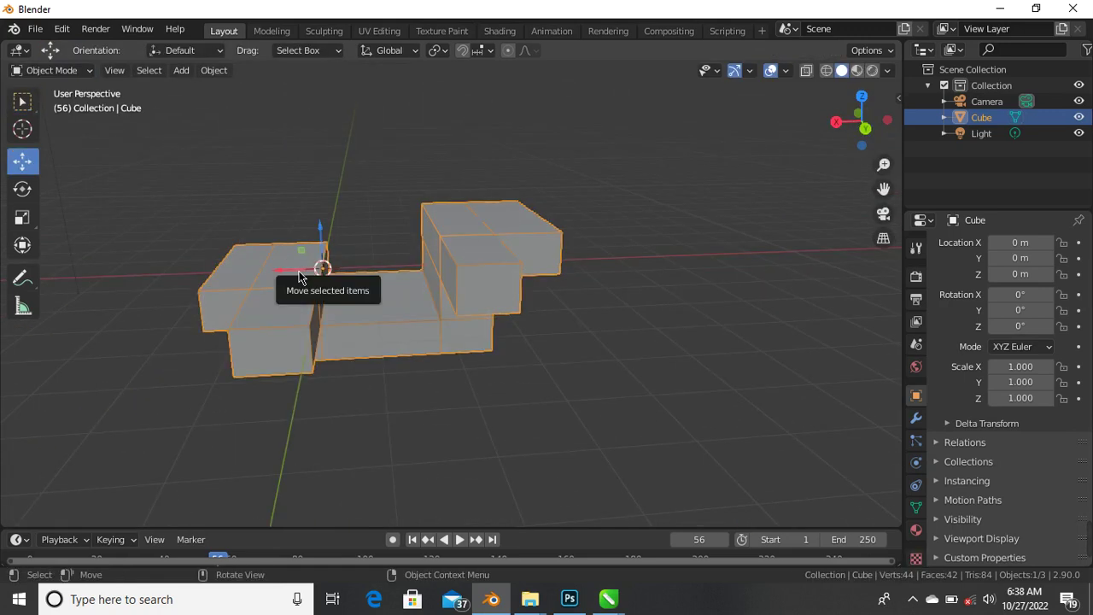
{"action": "key", "text": "Tab"}
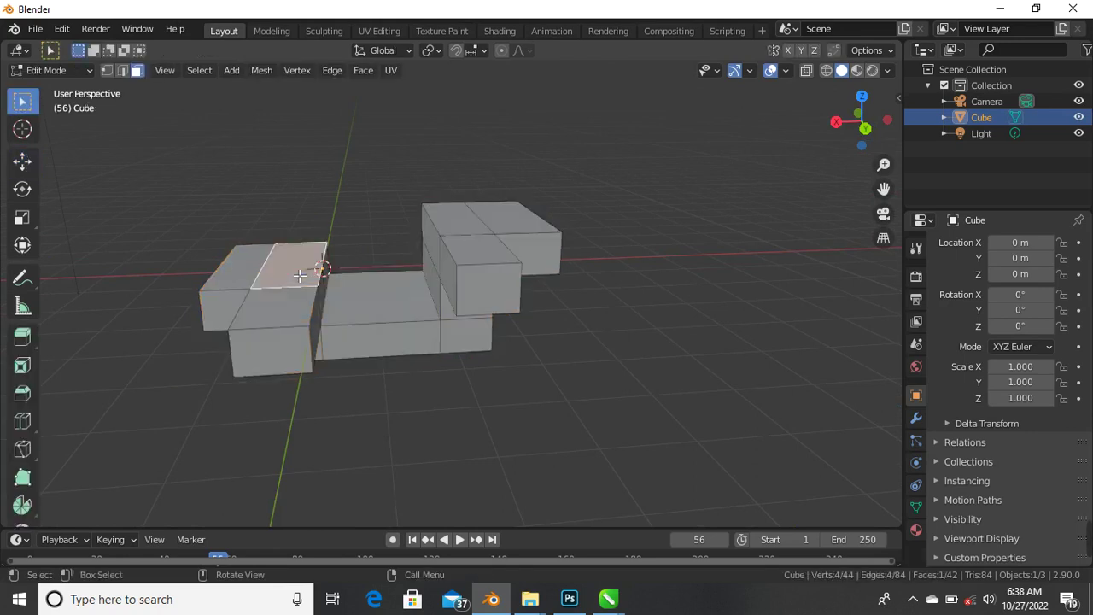
{"action": "left_click", "coordinate": [521, 224], "text": "shift"}
{"action": "middle_click_drag", "start_coordinate": [470, 239], "coordinate": [494, 297]}
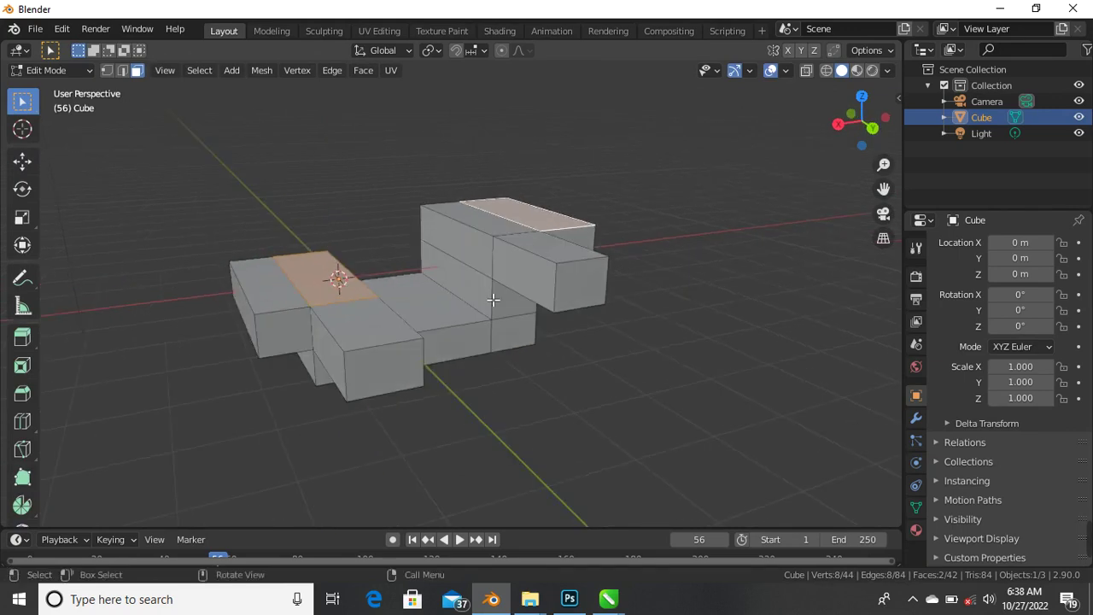
{"action": "middle_click_drag", "start_coordinate": [563, 281], "coordinate": [508, 296]}
{"action": "left_click", "coordinate": [513, 271], "text": "shift"}
{"action": "middle_click_drag", "start_coordinate": [471, 348], "coordinate": [495, 257]}
Step: Select the tall column overhang's top, the lower block extension's top and the base's positive-Y end face under the tall column
{"action": "left_click", "coordinate": [501, 237]}
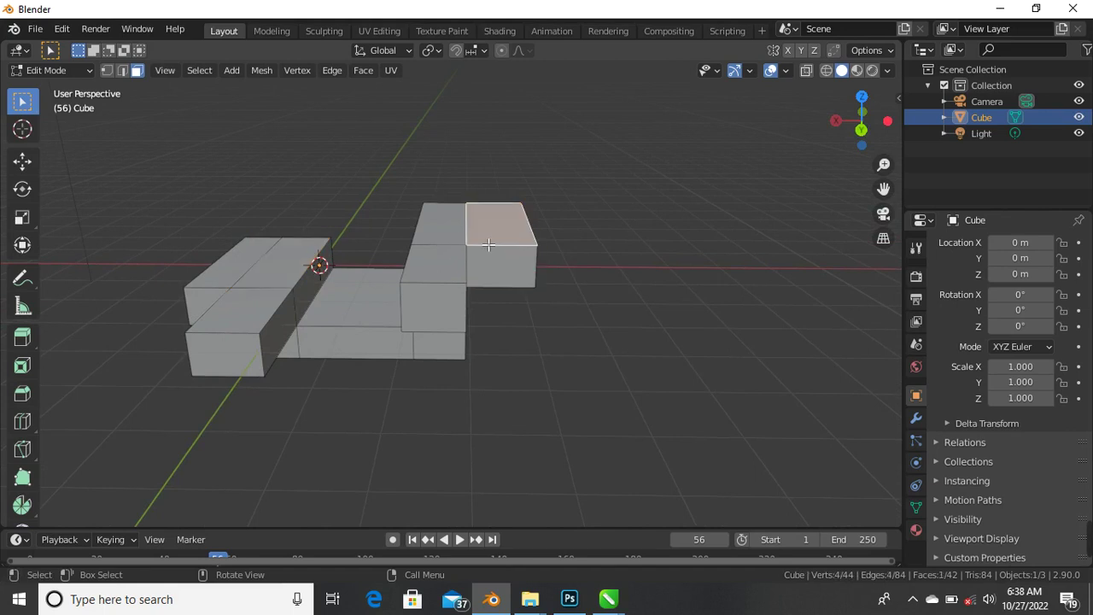
{"action": "left_click", "coordinate": [240, 314], "text": "shift"}
{"action": "middle_click_drag", "start_coordinate": [240, 314], "coordinate": [442, 348]}
{"action": "left_click", "coordinate": [493, 344], "text": "shift"}
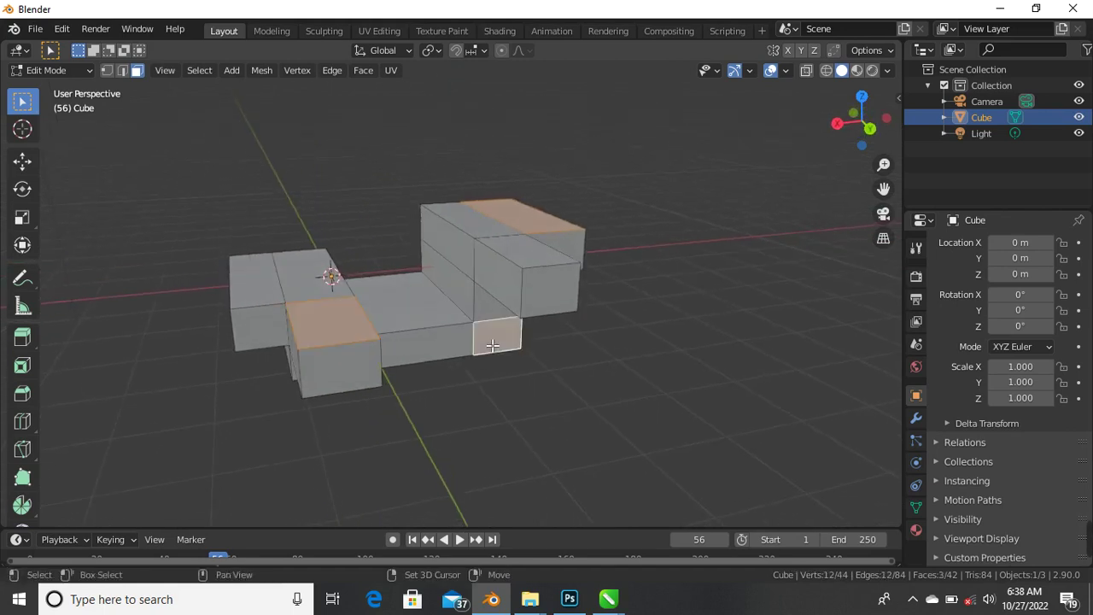
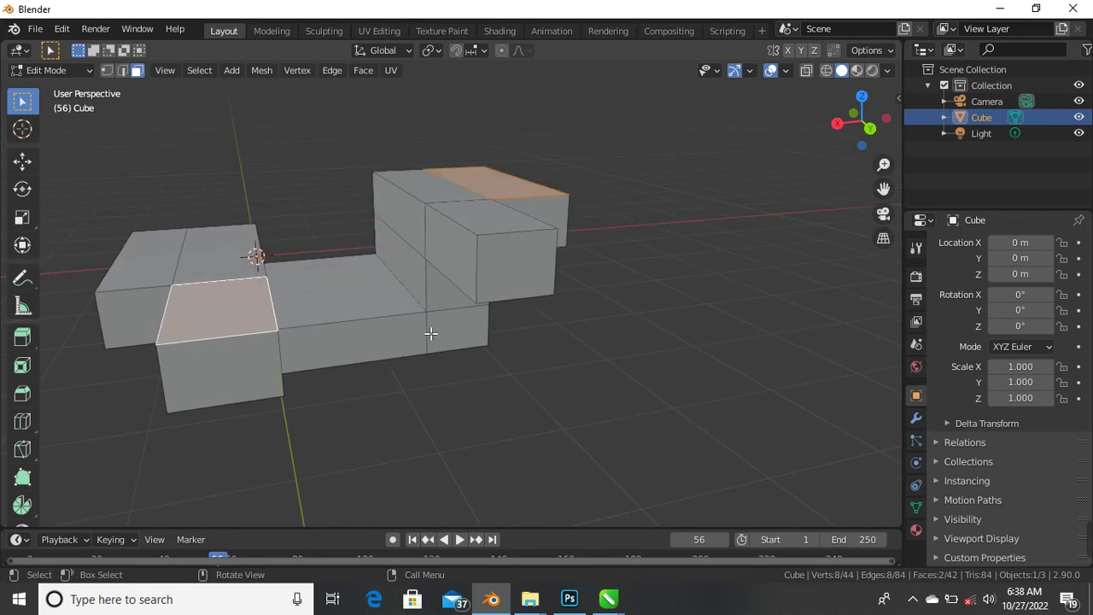
{"action": "left_click", "coordinate": [461, 331], "text": "shift"}
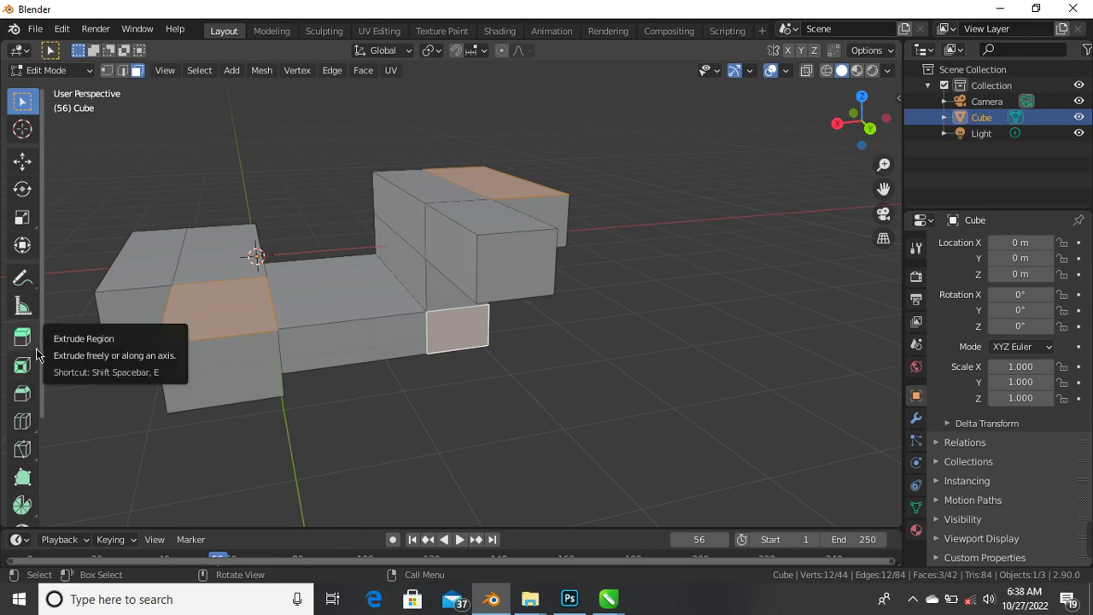
Step: Extrude the three selected faces outward along their own normals with the Extrude Individual tool
{"action": "left_click", "coordinate": [36, 348]}
{"action": "left_click", "coordinate": [36, 349]}
{"action": "left_click", "coordinate": [36, 348]}
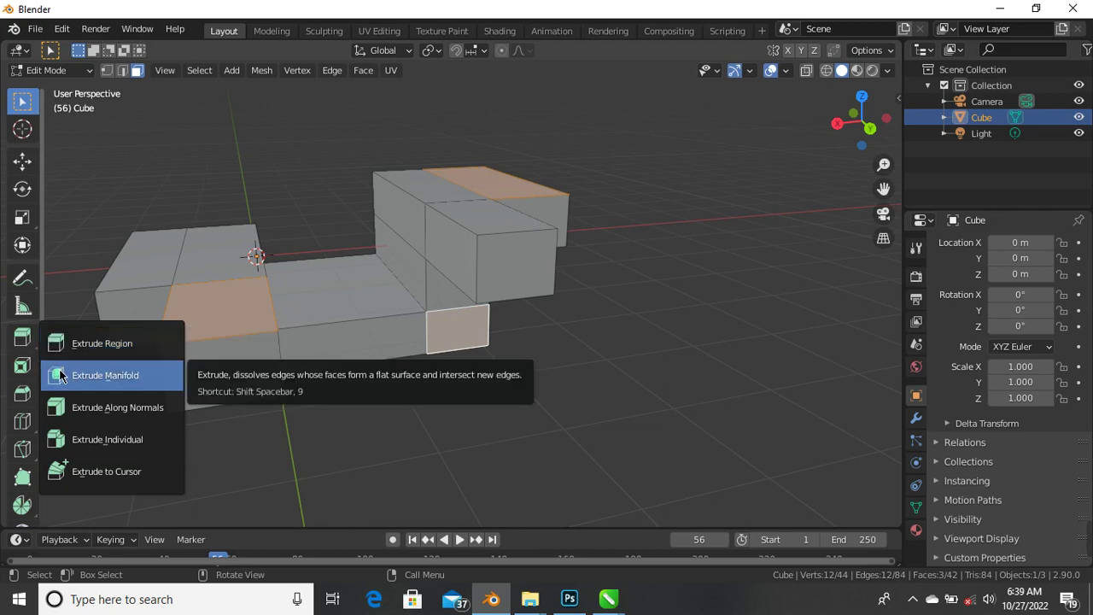
{"action": "left_click", "coordinate": [96, 445]}
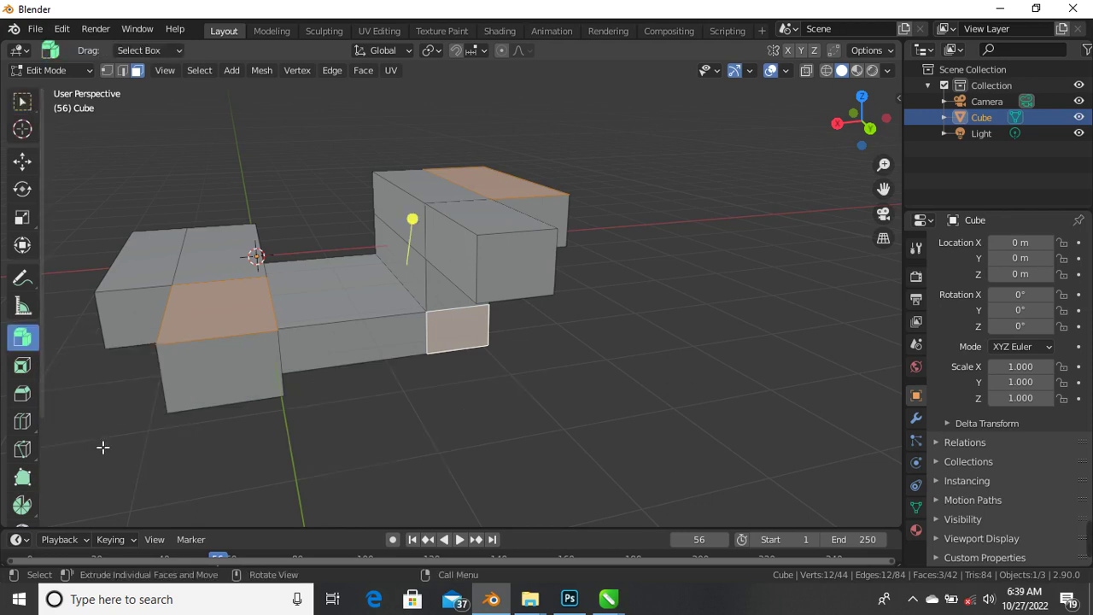
{"action": "left_click_drag", "start_coordinate": [274, 365], "coordinate": [377, 332]}
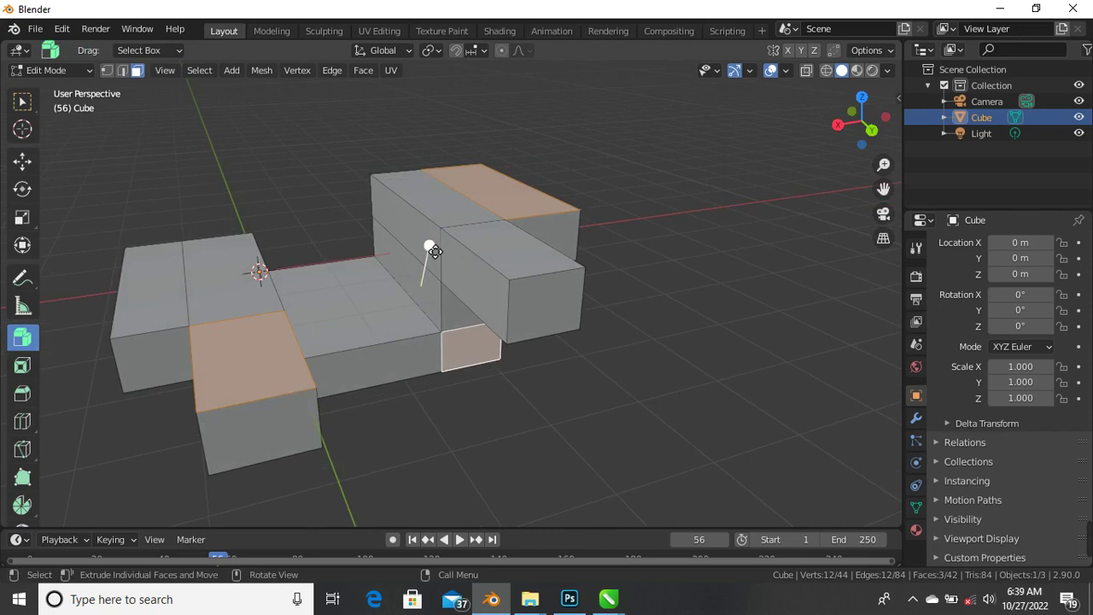
{"action": "left_click_drag", "start_coordinate": [434, 251], "coordinate": [469, 189]}
Step: Individually extrude the overhang's outer end face, the tall column's positive-Y extension top and the upper positive-Y face of the raised lower block
{"action": "mouse_move", "coordinate": [461, 212]}
{"action": "middle_mouse_down"}
{"action": "mouse_move", "coordinate": [384, 219]}
{"action": "mouse_move", "coordinate": [466, 223]}
{"action": "middle_mouse_up"}
{"action": "left_click", "coordinate": [493, 221]}
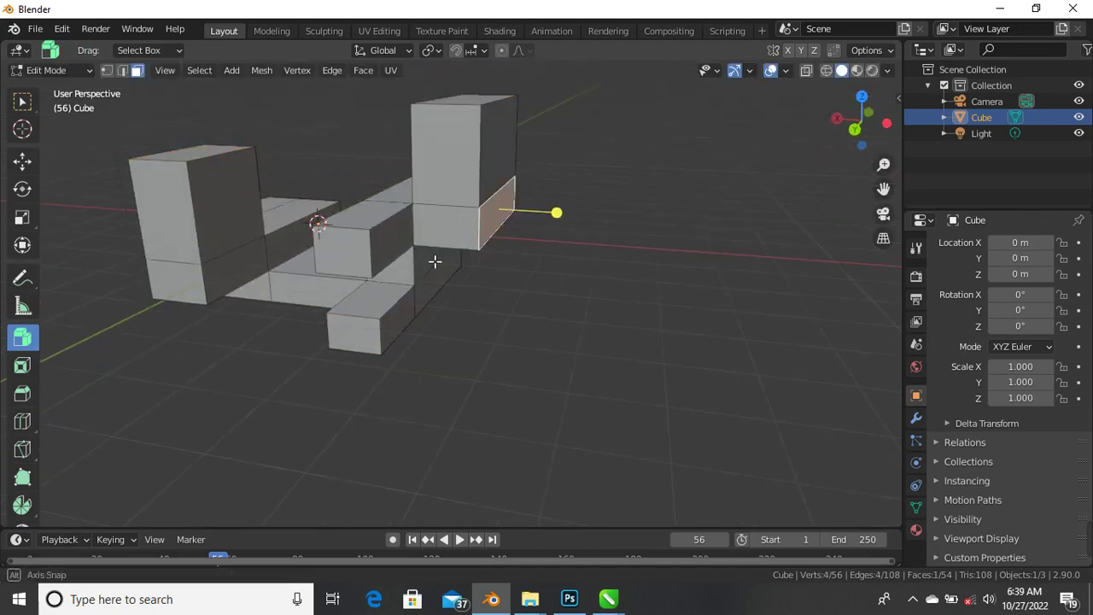
{"action": "key", "text": "shift"}
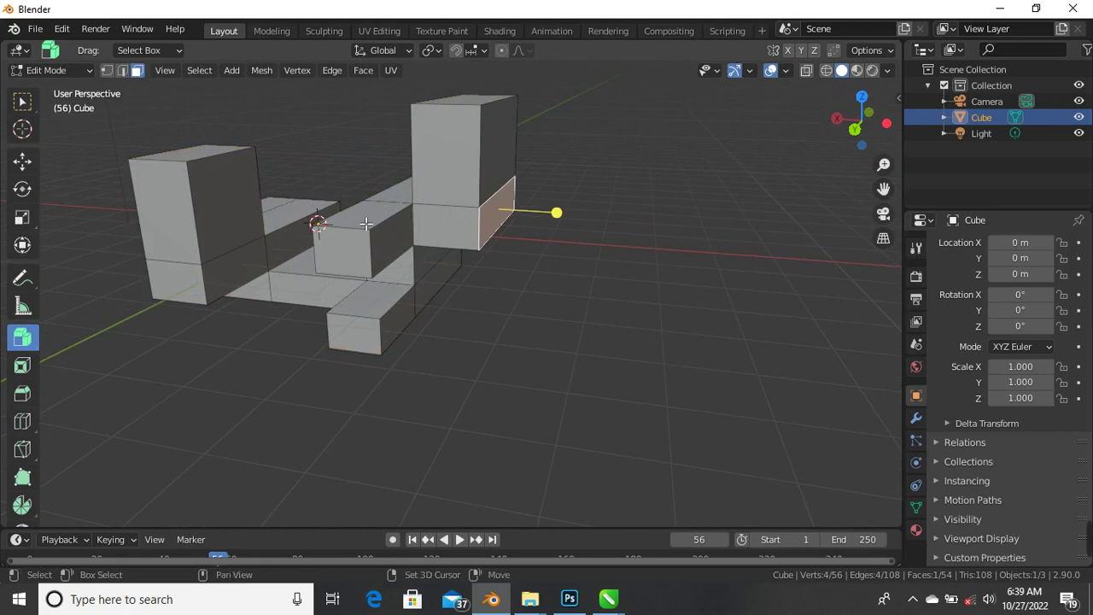
{"action": "left_click", "coordinate": [365, 224], "text": "shift"}
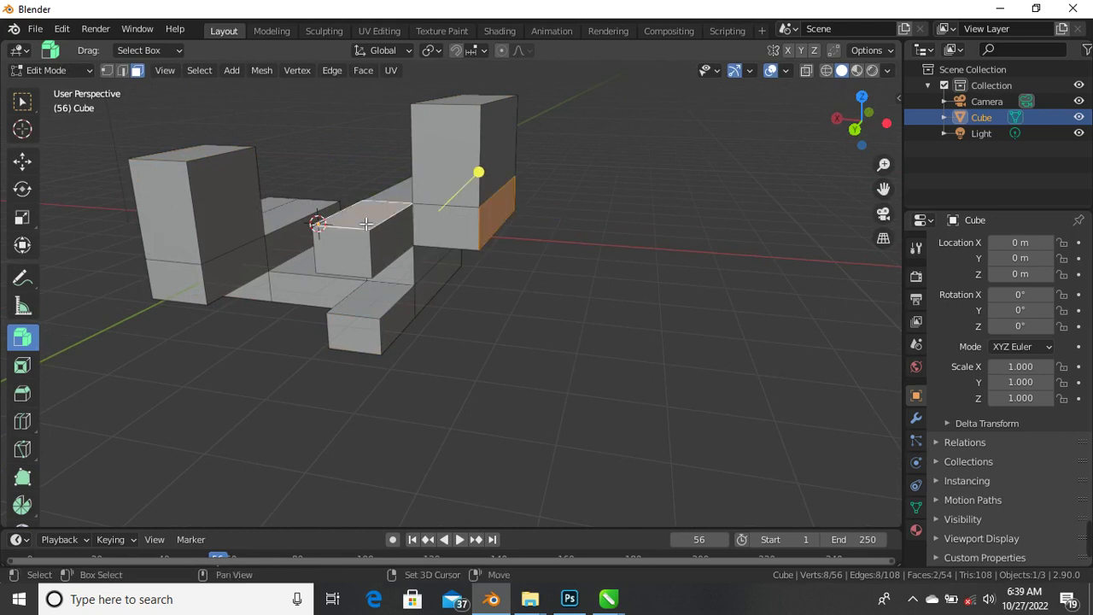
{"action": "left_click", "coordinate": [170, 224], "text": "shift"}
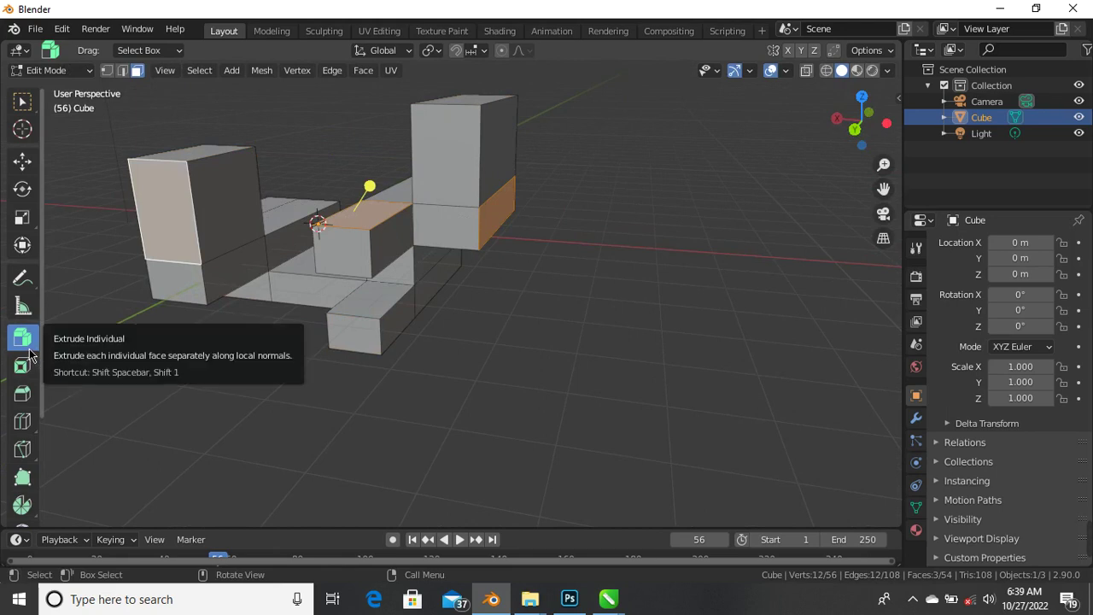
{"action": "left_click_drag", "start_coordinate": [373, 189], "coordinate": [390, 151]}
{"action": "middle_click_drag", "start_coordinate": [381, 168], "coordinate": [500, 332]}
{"action": "scroll", "coordinate": [311, 236], "scroll_direction": "up", "scroll_amount": 4}
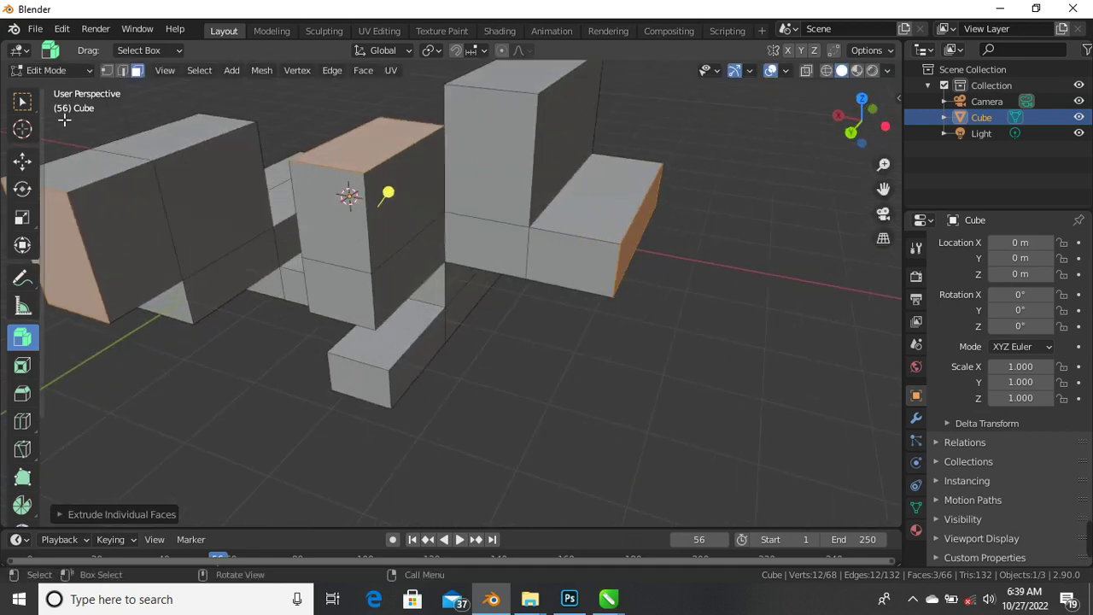
Step: Return to the Select Box tool and examine the individually extruded blocks close up and from a distance
{"action": "left_click", "coordinate": [22, 100]}
{"action": "scroll", "coordinate": [505, 366], "scroll_direction": "down", "scroll_amount": 3}
{"action": "scroll", "coordinate": [410, 264], "scroll_direction": "up", "scroll_amount": 3}
{"action": "middle_click_drag", "start_coordinate": [410, 264], "coordinate": [408, 336]}
{"action": "scroll", "coordinate": [410, 333], "scroll_direction": "down", "scroll_amount": 3}
{"action": "scroll", "coordinate": [412, 325], "scroll_direction": "up", "scroll_amount": 5}
{"action": "scroll", "coordinate": [420, 329], "scroll_direction": "down", "scroll_amount": 6}
{"action": "scroll", "coordinate": [415, 332], "scroll_direction": "up", "scroll_amount": 1}
{"action": "scroll", "coordinate": [427, 346], "scroll_direction": "up", "scroll_amount": 2}
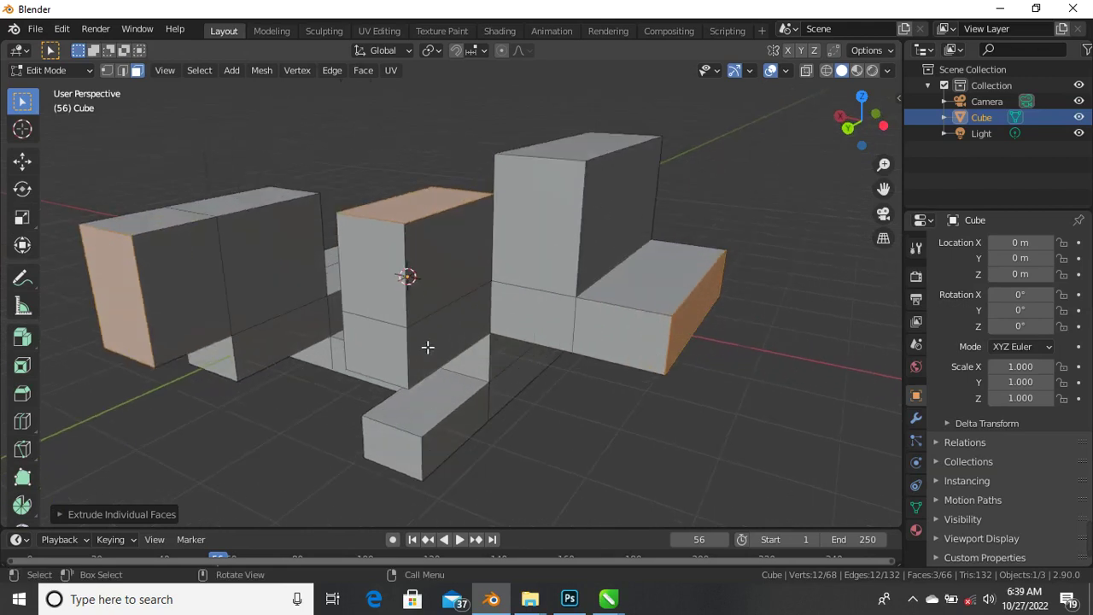
{"action": "scroll", "coordinate": [429, 354], "scroll_direction": "up", "scroll_amount": 1}
{"action": "scroll", "coordinate": [453, 300], "scroll_direction": "up", "scroll_amount": 3}
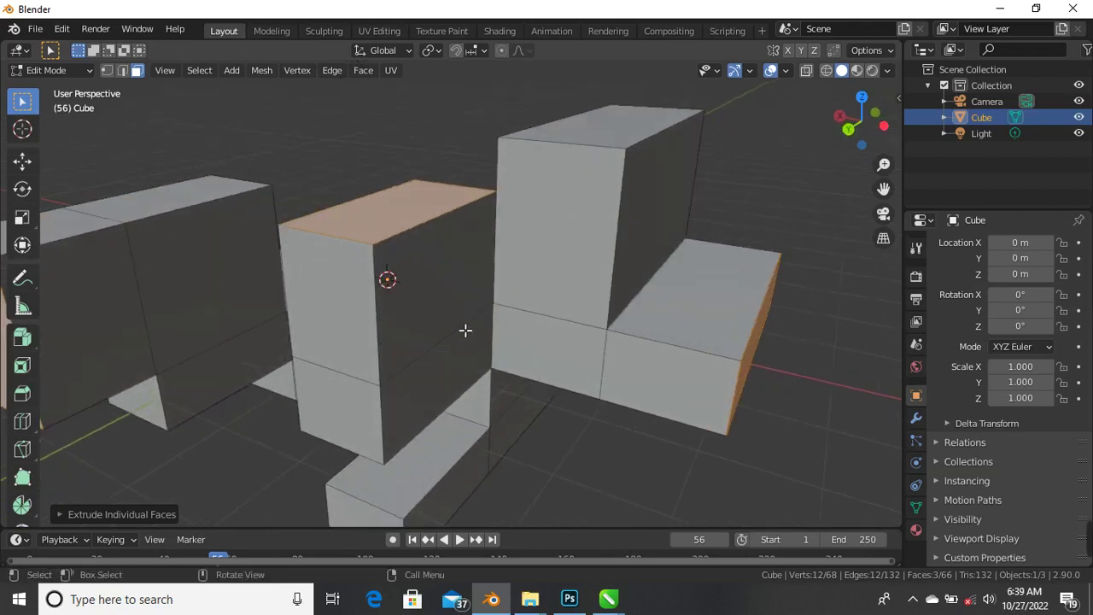
{"action": "scroll", "coordinate": [470, 324], "scroll_direction": "down", "scroll_amount": 3}
{"action": "scroll", "coordinate": [452, 322], "scroll_direction": "up", "scroll_amount": 3}
{"action": "scroll", "coordinate": [442, 355], "scroll_direction": "down", "scroll_amount": 4}
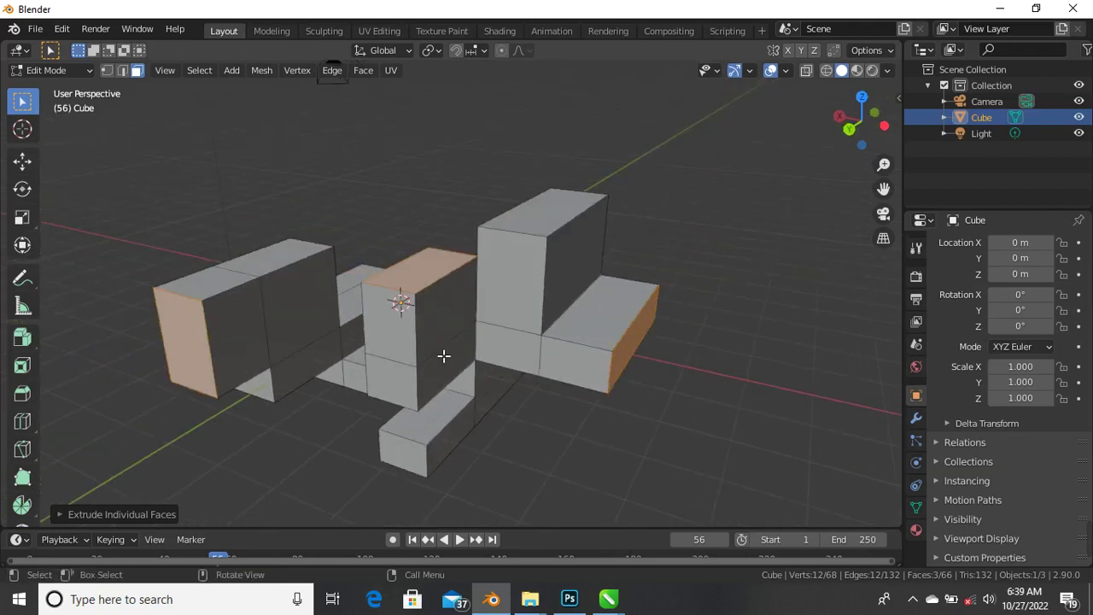
{"action": "scroll", "coordinate": [446, 350], "scroll_direction": "up", "scroll_amount": 2}
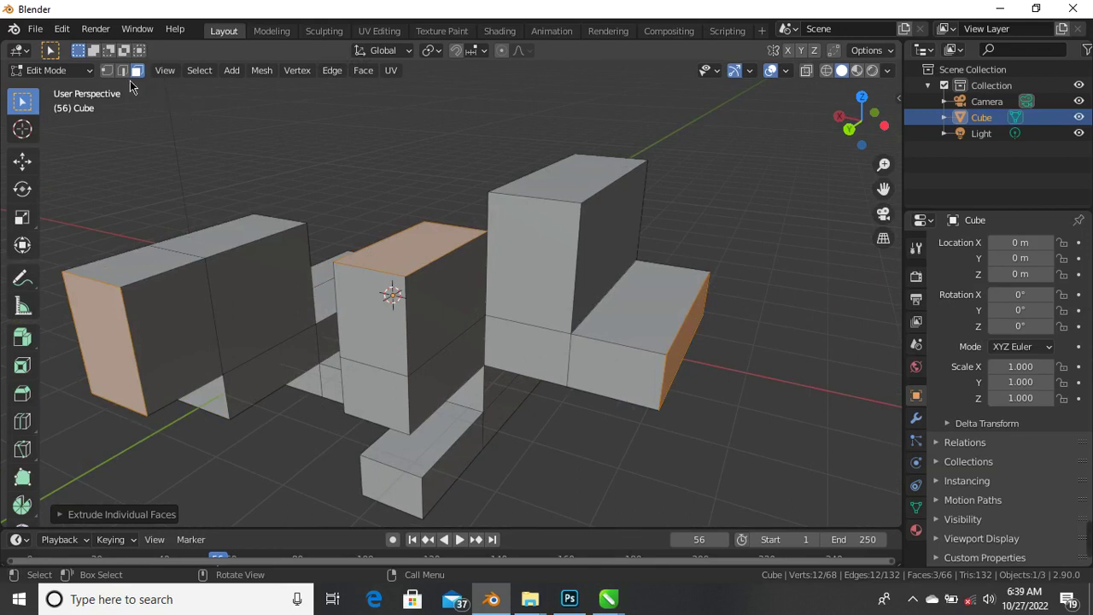
Step: In edge select mode, try extruding the upper negative-X vertical edge on the middle block's positive-Y face into a free flat face
{"action": "key", "text": "2"}
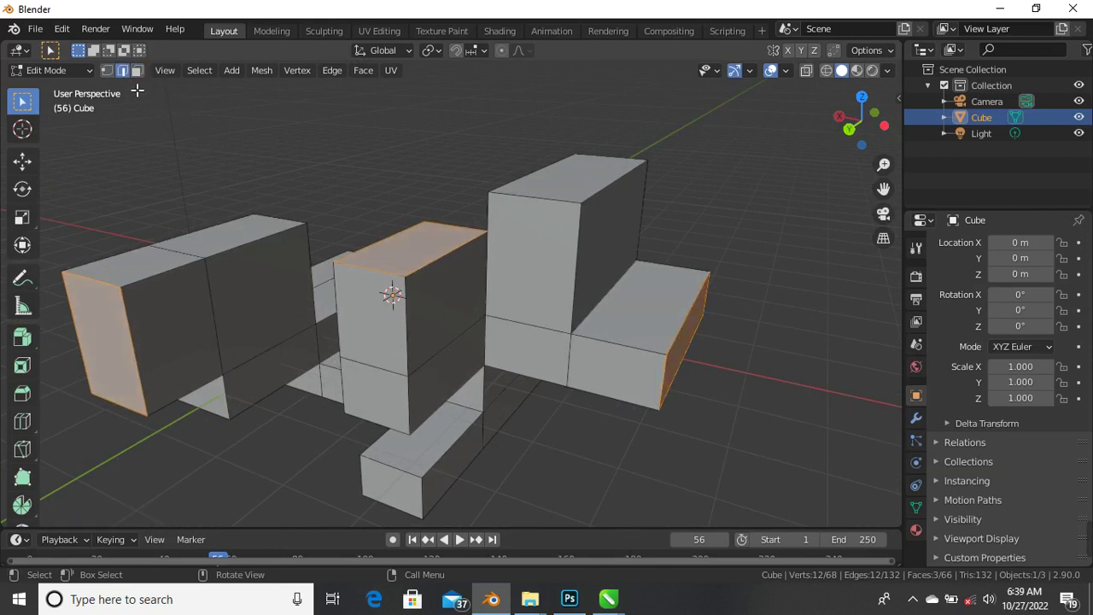
{"action": "left_click", "coordinate": [415, 350]}
{"action": "scroll", "coordinate": [409, 329], "scroll_direction": "up", "scroll_amount": 2}
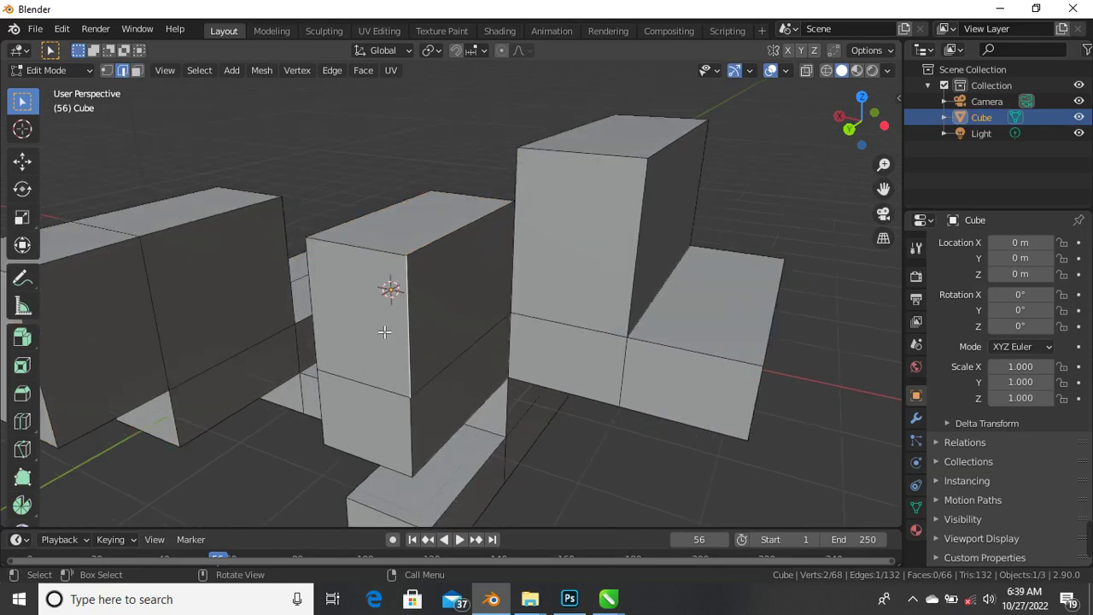
{"action": "scroll", "coordinate": [389, 335], "scroll_direction": "down", "scroll_amount": 2}
{"action": "key", "text": "e"}
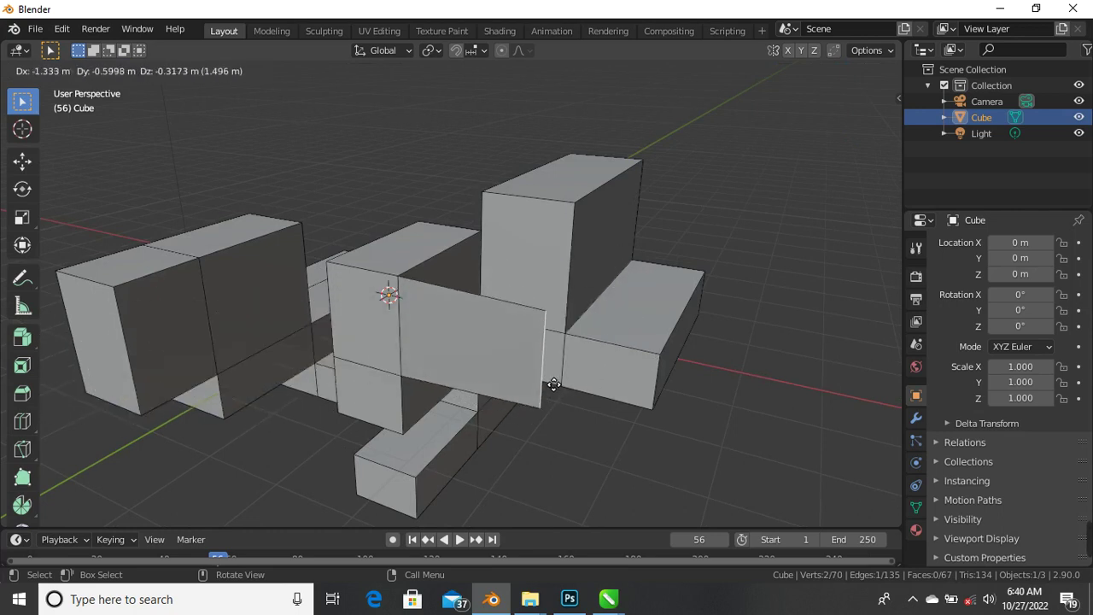
{"action": "left_click", "coordinate": [518, 362]}
Step: Examine the flat face made from the edge from several angles and undo the edge extrusion
{"action": "scroll", "coordinate": [518, 362], "scroll_direction": "down", "scroll_amount": 3}
{"action": "middle_click_drag", "start_coordinate": [518, 362], "coordinate": [330, 383]}
{"action": "scroll", "coordinate": [447, 330], "scroll_direction": "up", "scroll_amount": 3}
{"action": "scroll", "coordinate": [419, 353], "scroll_direction": "down", "scroll_amount": 1}
{"action": "scroll", "coordinate": [372, 330], "scroll_direction": "up", "scroll_amount": 1}
{"action": "middle_click_drag", "start_coordinate": [372, 331], "coordinate": [402, 360]}
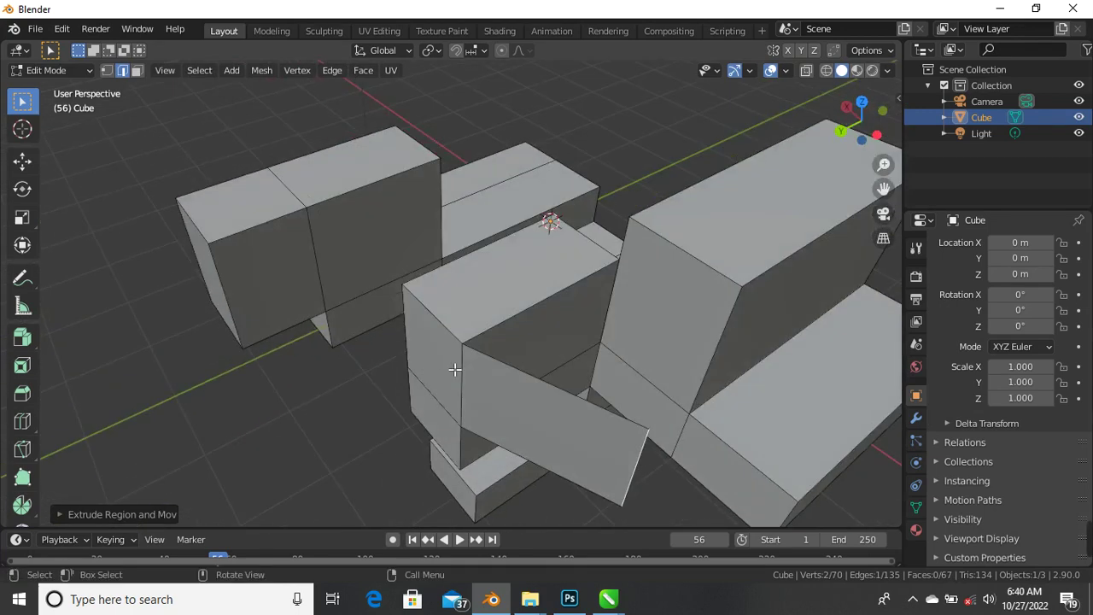
{"action": "scroll", "coordinate": [268, 299], "scroll_direction": "down", "scroll_amount": 2}
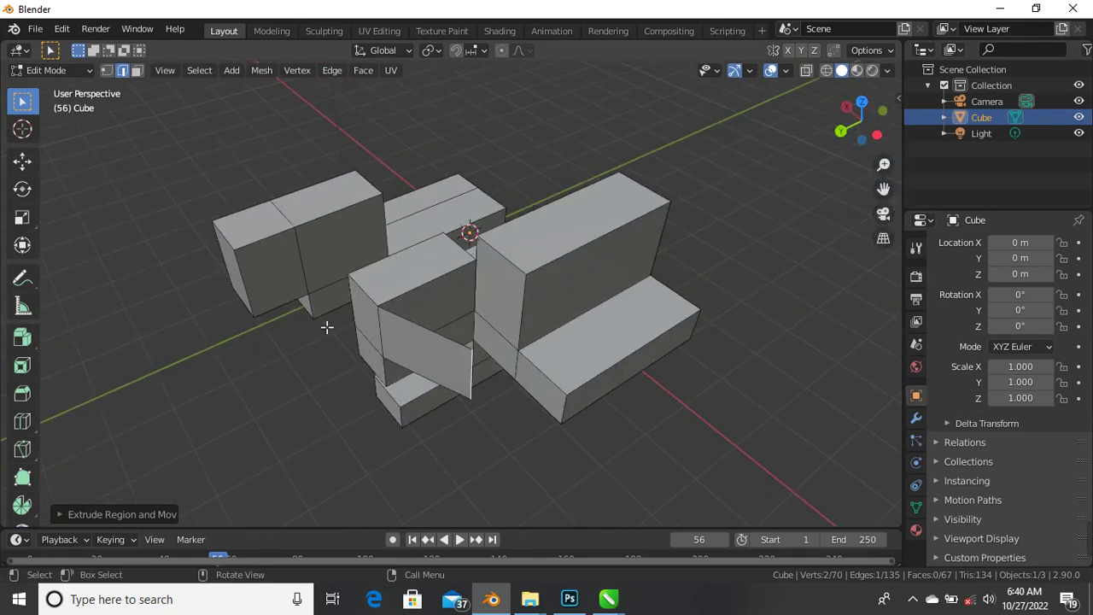
{"action": "key", "text": "ctrl+z"}
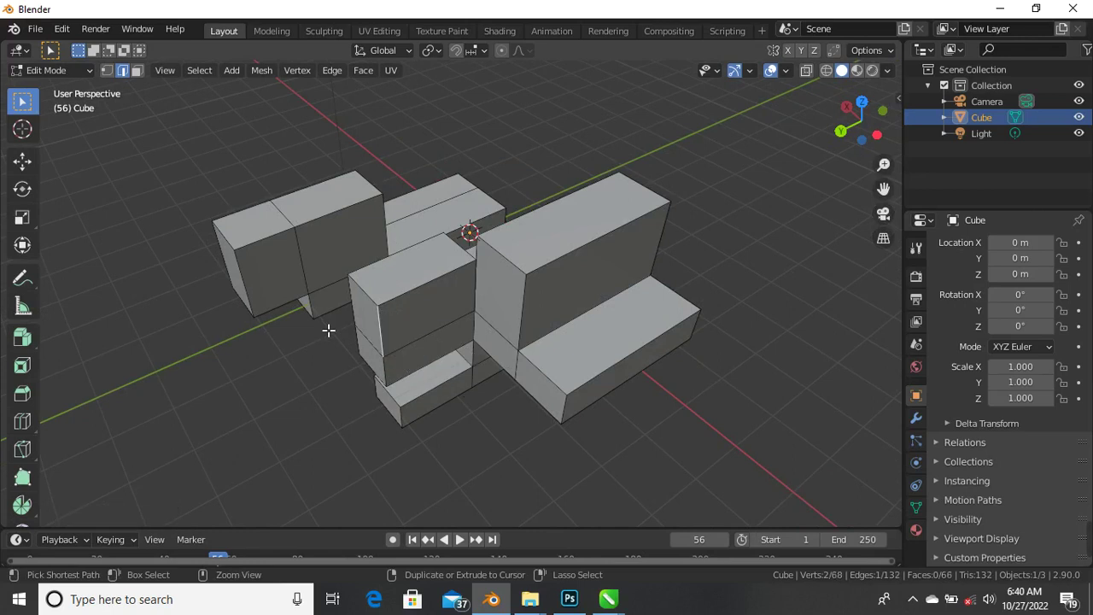
Step: In vertex select mode, try extruding a top corner vertex of the middle block and undo the attempt
{"action": "left_click", "coordinate": [108, 73]}
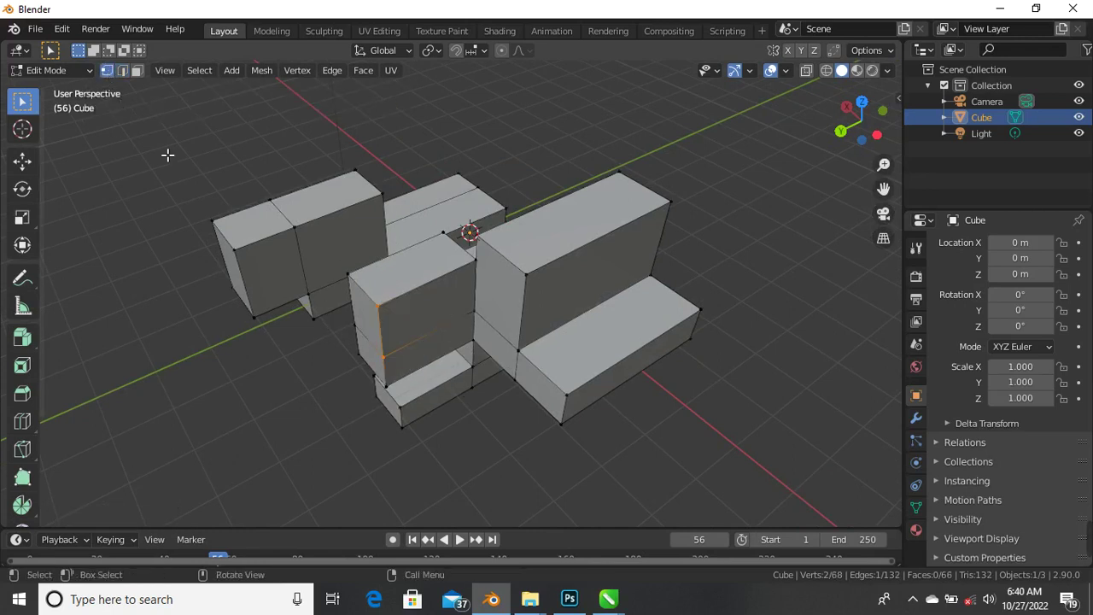
{"action": "scroll", "coordinate": [341, 275], "scroll_direction": "up", "scroll_amount": 3}
{"action": "middle_click_drag", "start_coordinate": [332, 362], "coordinate": [349, 353]}
{"action": "scroll", "coordinate": [418, 273], "scroll_direction": "up", "scroll_amount": 2}
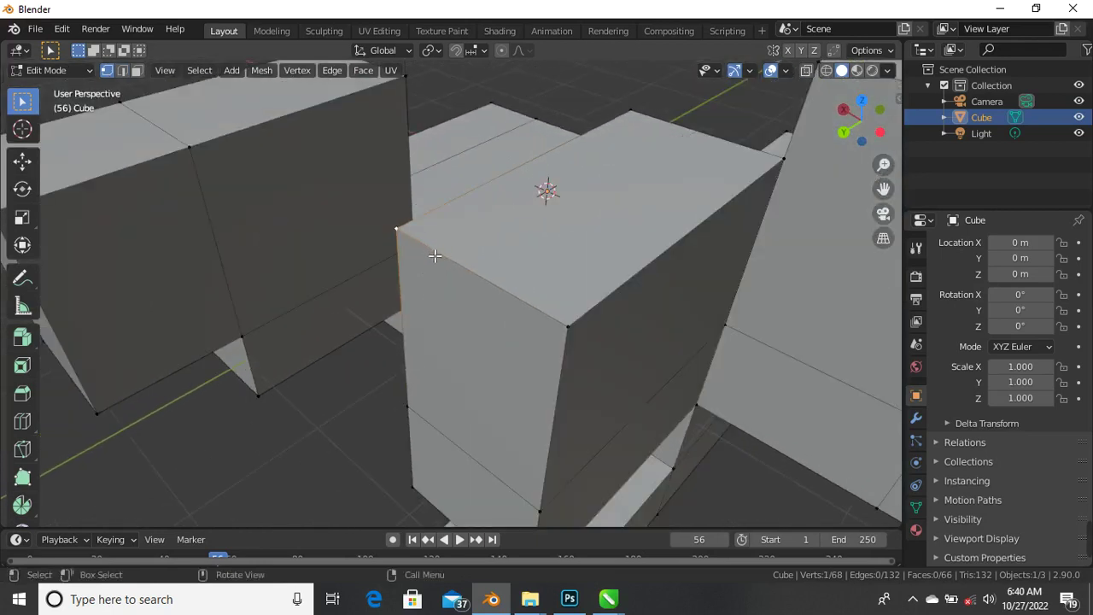
{"action": "key", "text": "e"}
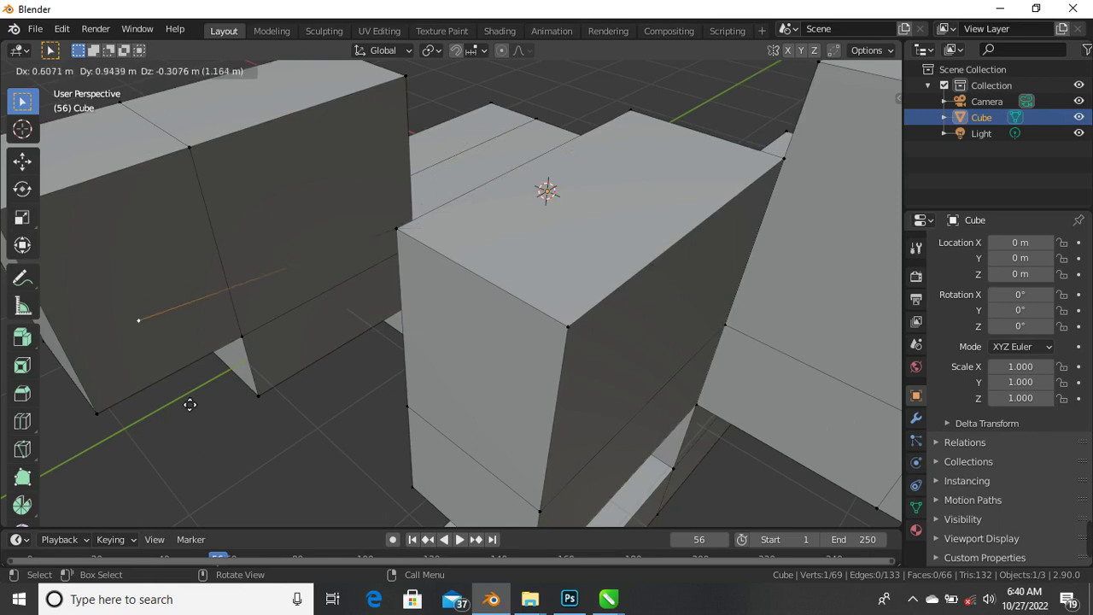
{"action": "right_click", "coordinate": [333, 408]}
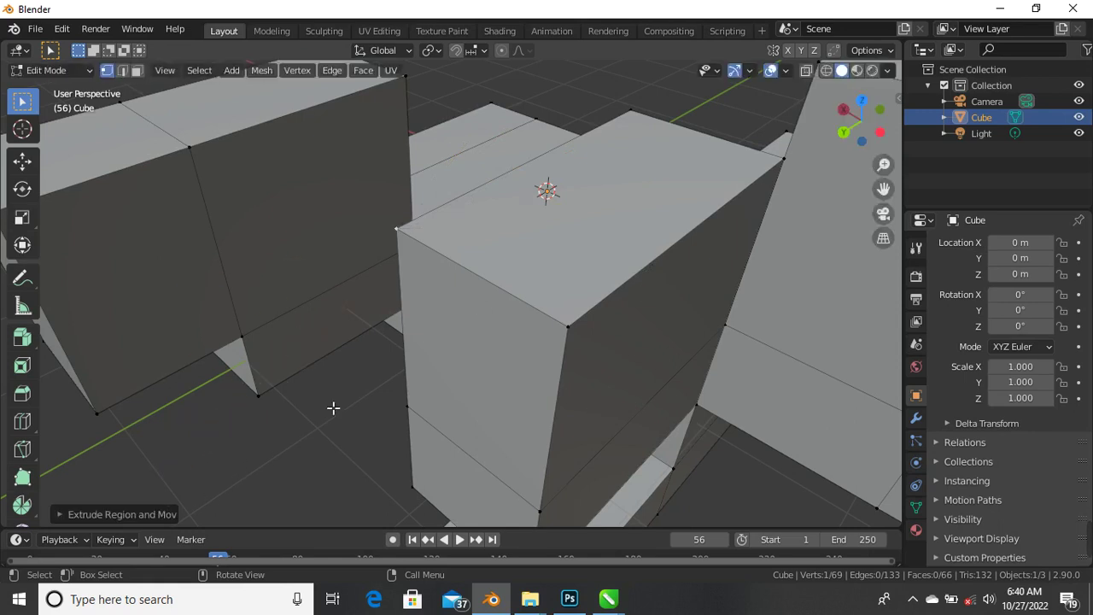
{"action": "key", "text": "ctrl+z"}
{"action": "key", "text": "ctrl+z"}
Step: Examine the whole blocky shape from the negative-X side, the positive-Y front and the positive-X side
{"action": "scroll", "coordinate": [567, 374], "scroll_direction": "down", "scroll_amount": 6}
{"action": "middle_click_drag", "start_coordinate": [567, 373], "coordinate": [571, 231]}
{"action": "scroll", "coordinate": [532, 280], "scroll_direction": "up", "scroll_amount": 4}
{"action": "middle_click_drag", "start_coordinate": [532, 280], "coordinate": [478, 302]}
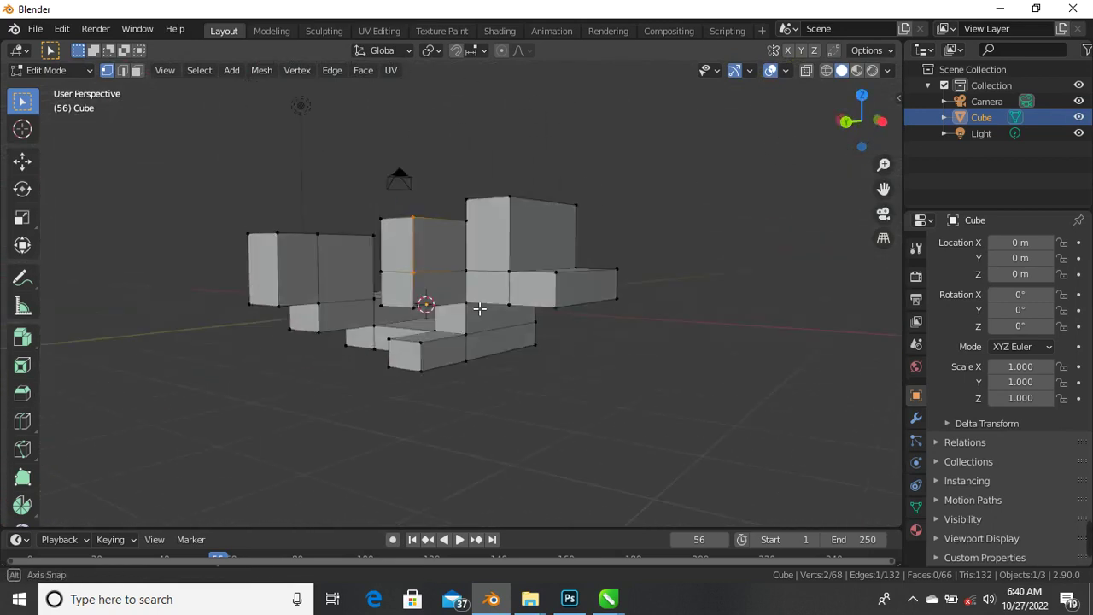
{"action": "scroll", "coordinate": [546, 268], "scroll_direction": "up", "scroll_amount": 3}
{"action": "scroll", "coordinate": [547, 268], "scroll_direction": "down", "scroll_amount": 3}
{"action": "middle_click_drag", "start_coordinate": [546, 268], "coordinate": [383, 318]}
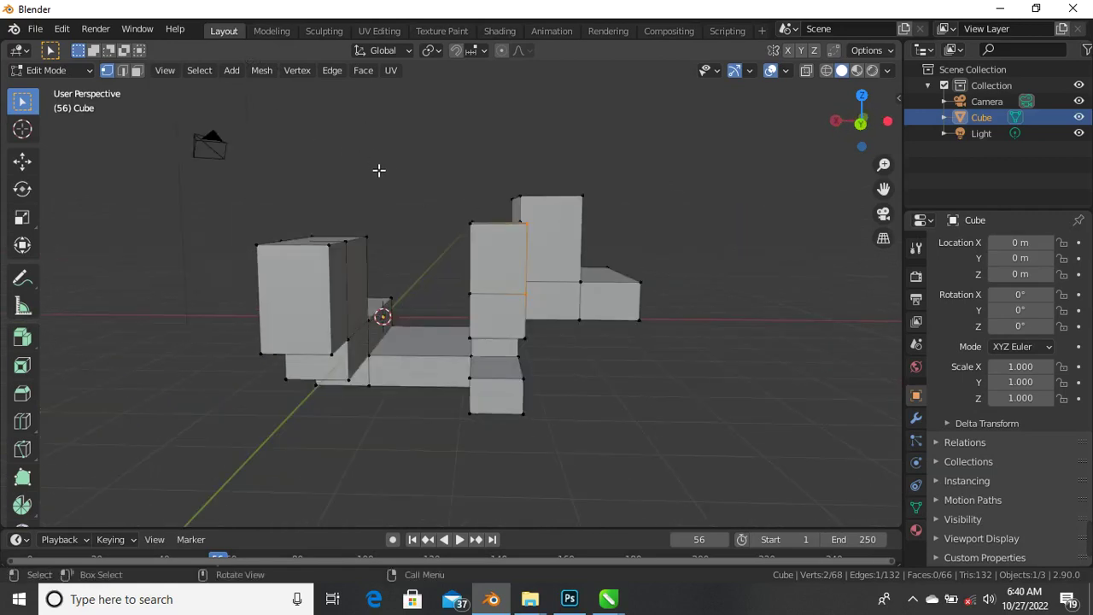
{"action": "middle_click_drag", "start_coordinate": [689, 324], "coordinate": [507, 308]}
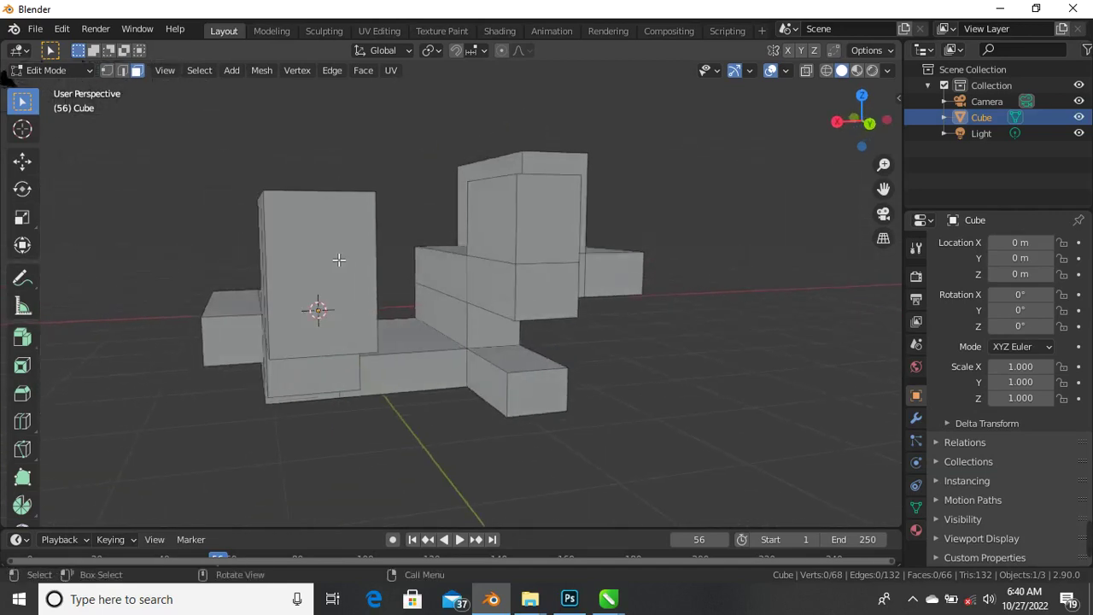
Step: In face select mode, inset the large positive-Y face of the raised lower block to leave a narrow central rectangle
{"action": "middle_click_drag", "start_coordinate": [348, 316], "coordinate": [350, 367]}
{"action": "key", "text": "i"}
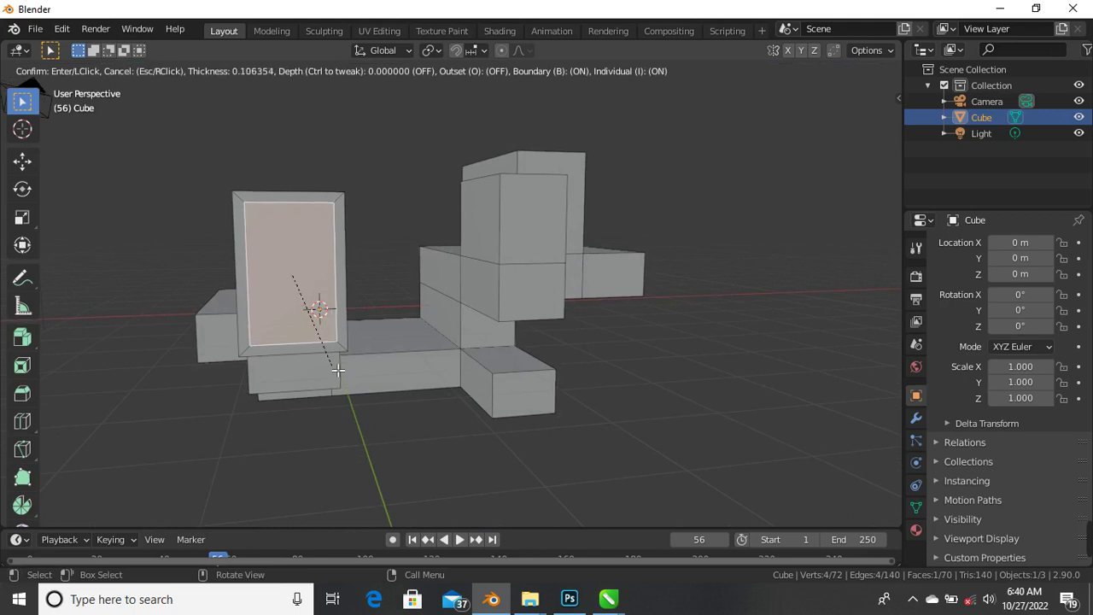
{"action": "key", "text": "i"}
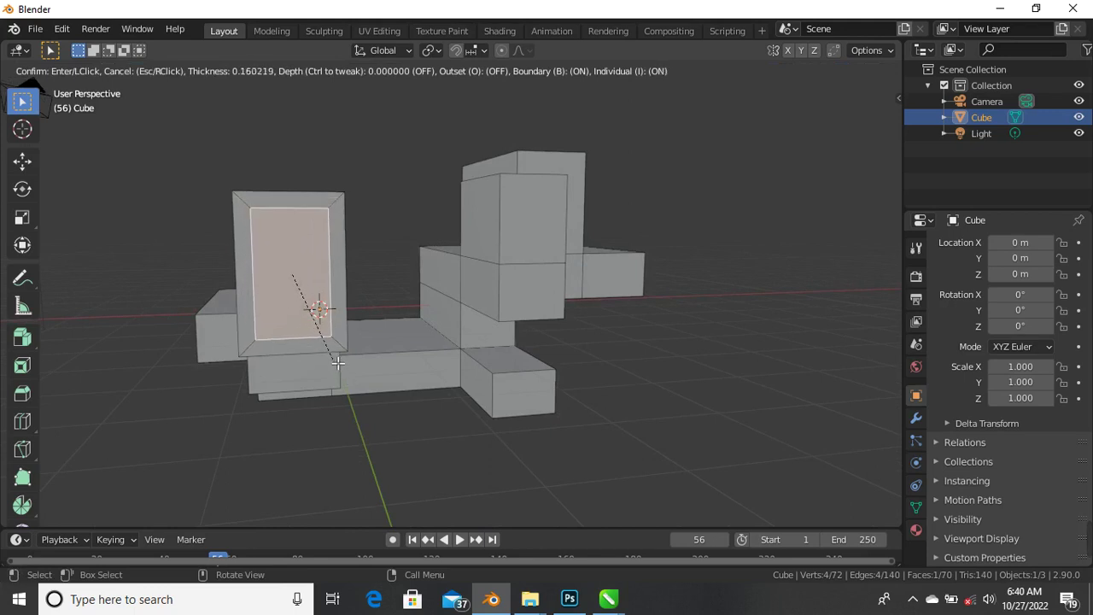
{"action": "key", "text": "i"}
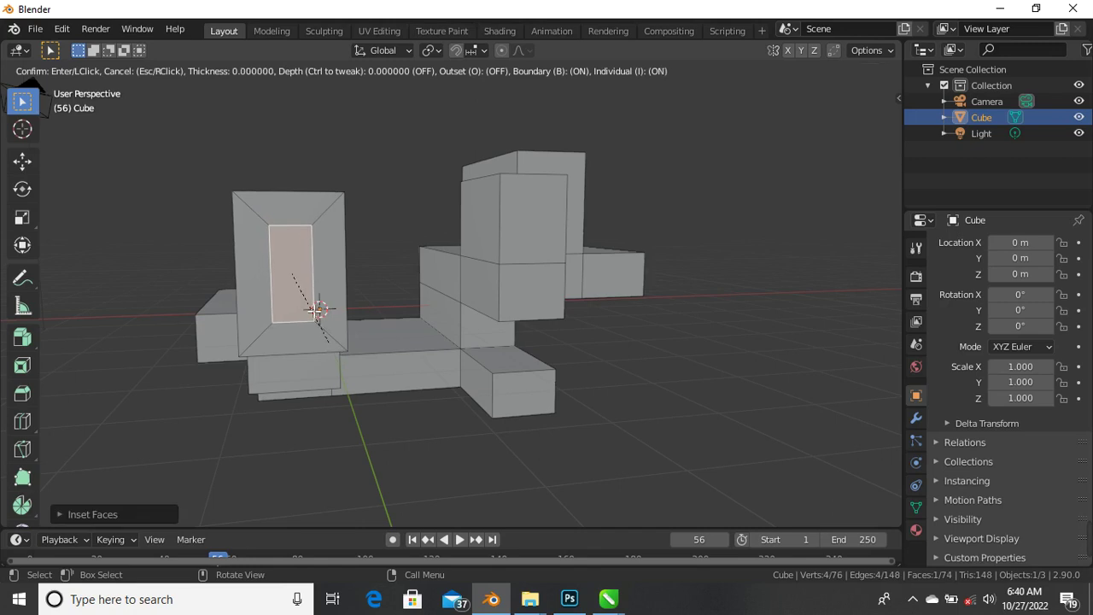
{"action": "left_click", "coordinate": [301, 292]}
{"action": "scroll", "coordinate": [283, 287], "scroll_direction": "up", "scroll_amount": 4}
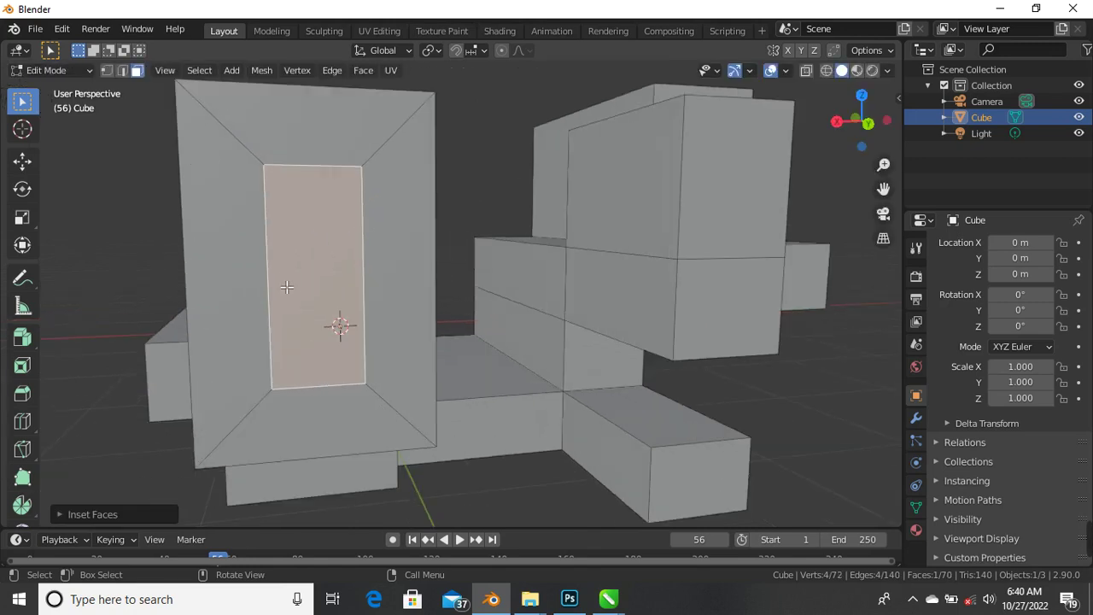
{"action": "scroll", "coordinate": [287, 291], "scroll_direction": "down", "scroll_amount": 2}
{"action": "middle_click_drag", "start_coordinate": [285, 305], "coordinate": [251, 268]}
{"action": "scroll", "coordinate": [251, 269], "scroll_direction": "up", "scroll_amount": 4}
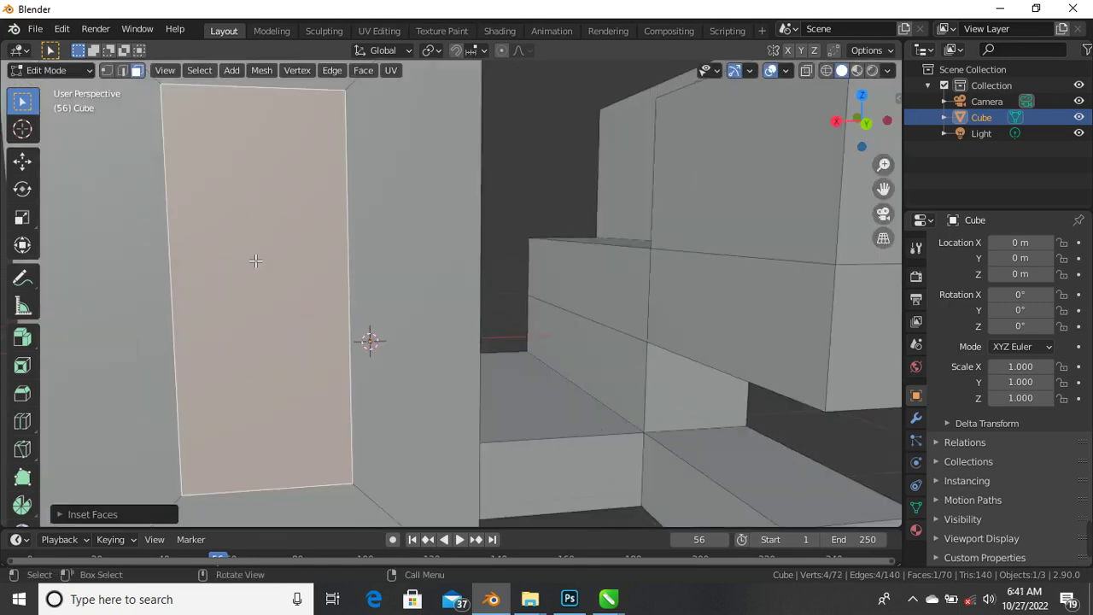
{"action": "scroll", "coordinate": [262, 216], "scroll_direction": "down", "scroll_amount": 2}
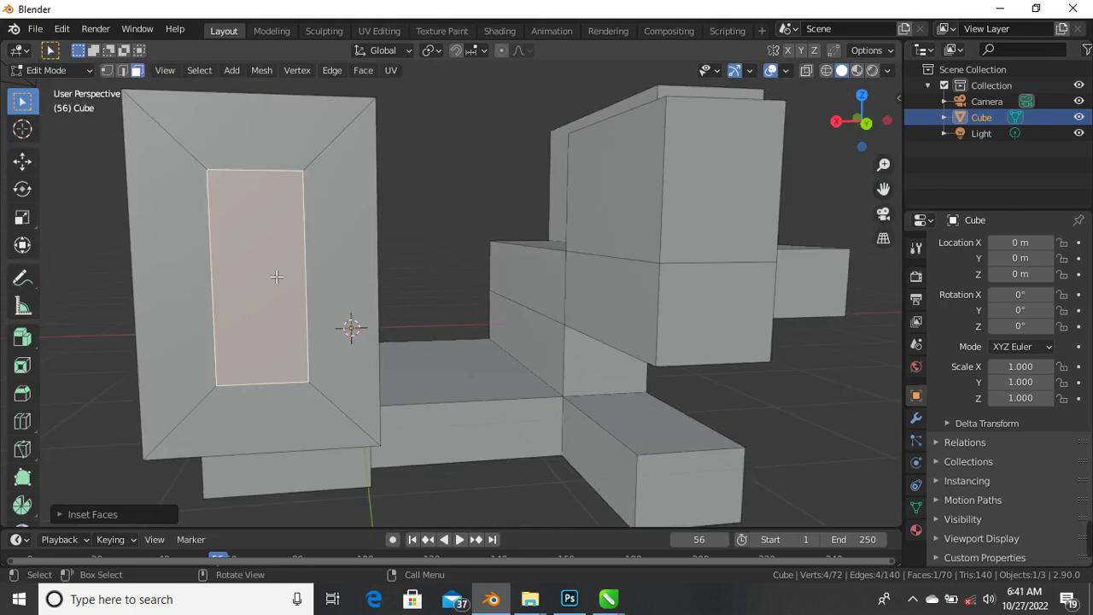
Step: Try scaling the inset face of the raised lower block along the Z axis and cancel the change
{"action": "key", "text": "s"}
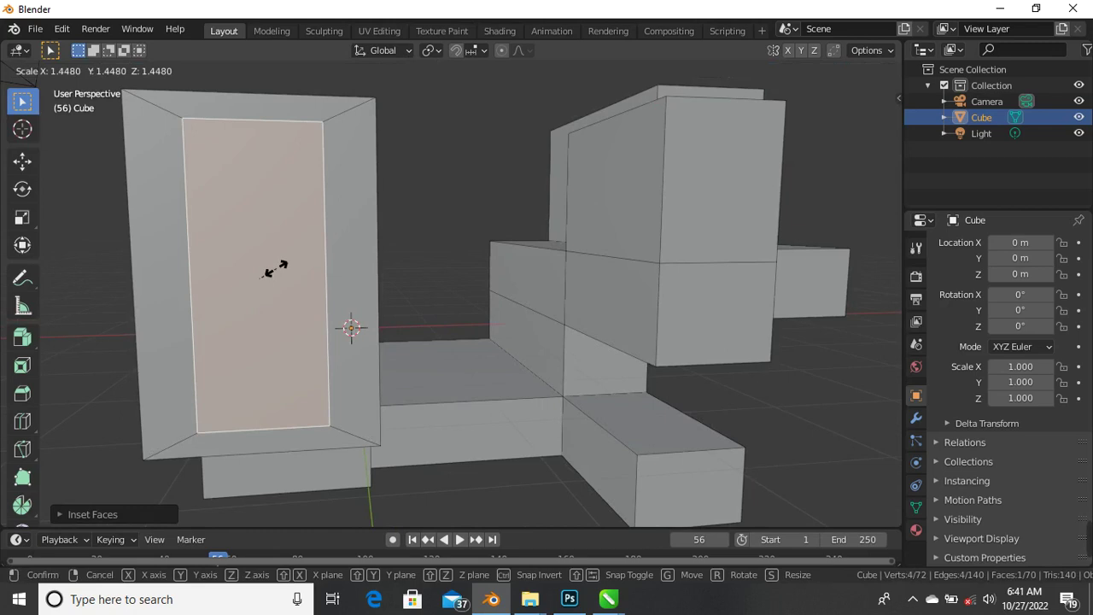
{"action": "key", "text": "z"}
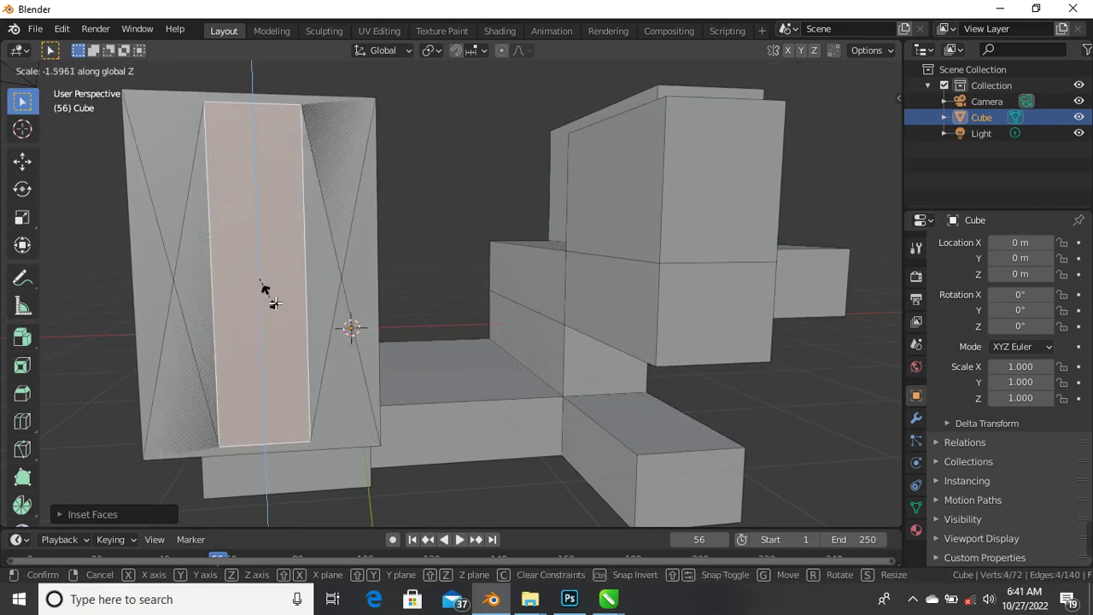
{"action": "left_click", "coordinate": [276, 300]}
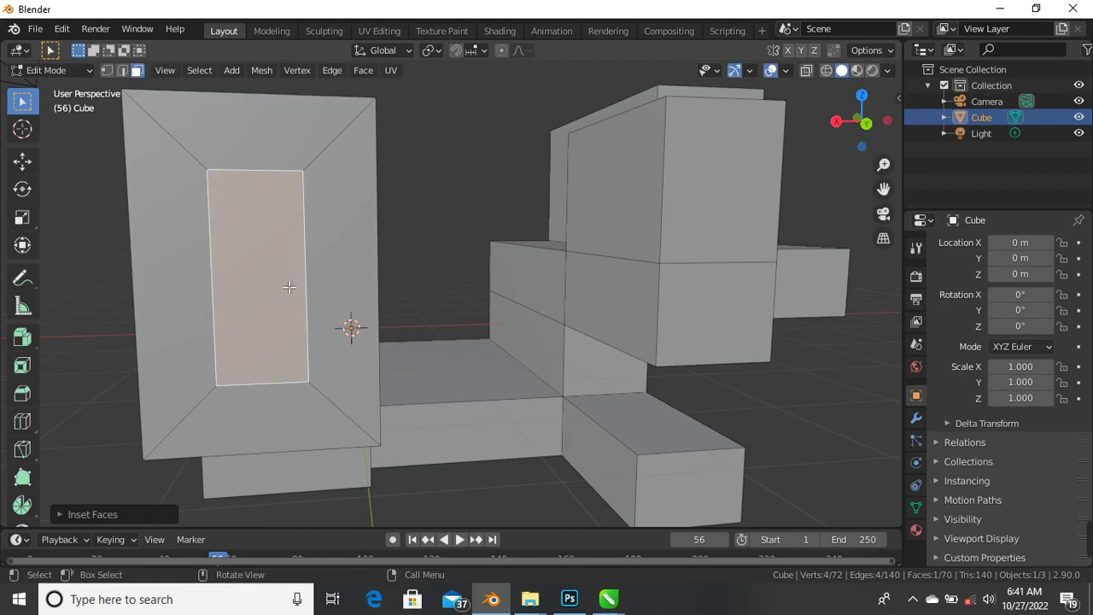
Step: Inset four more positive-Y end faces together, on the middle, tall rear, low front and negative-X side blocks, with a thickness of about 0.22
{"action": "scroll", "coordinate": [348, 287], "scroll_direction": "down", "scroll_amount": 2}
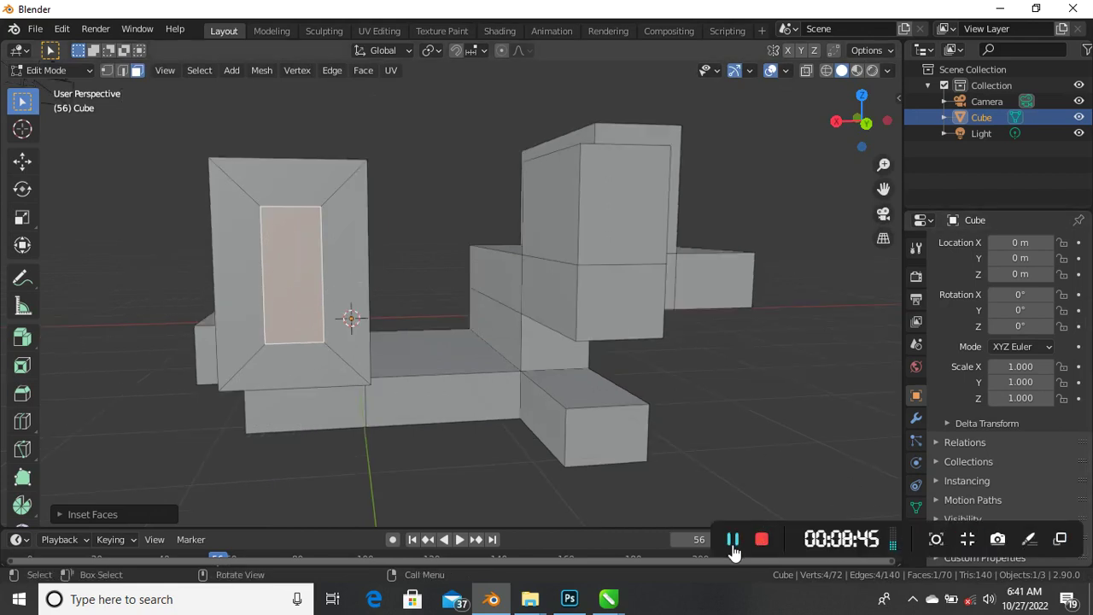
{"action": "scroll", "coordinate": [359, 290], "scroll_direction": "down", "scroll_amount": 2}
{"action": "scroll", "coordinate": [359, 284], "scroll_direction": "up", "scroll_amount": 5}
{"action": "scroll", "coordinate": [439, 339], "scroll_direction": "down", "scroll_amount": 4}
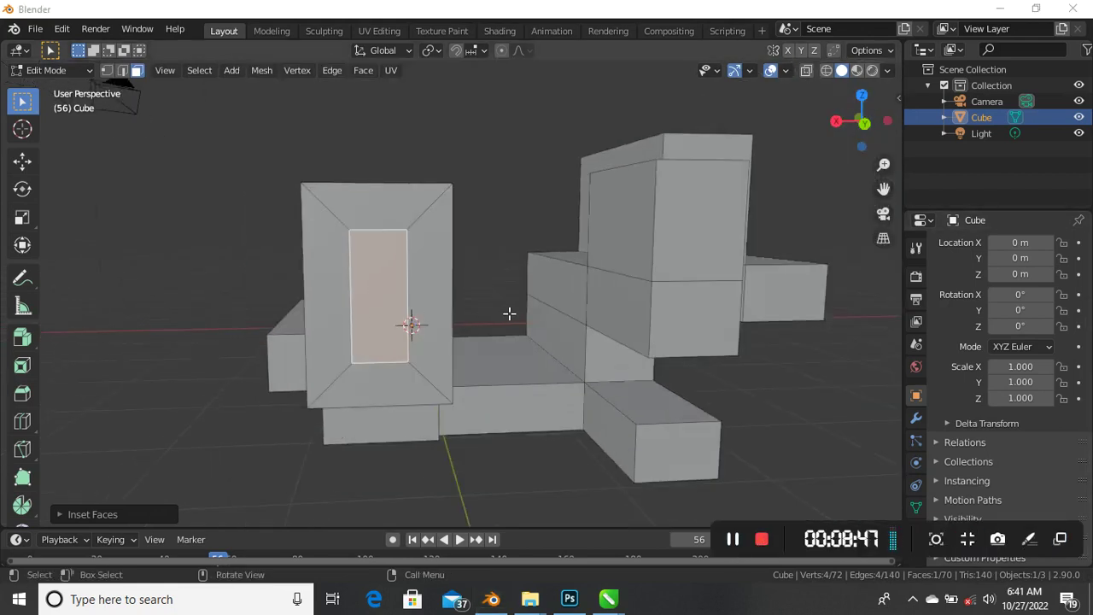
{"action": "scroll", "coordinate": [498, 315], "scroll_direction": "up", "scroll_amount": 1}
{"action": "scroll", "coordinate": [483, 314], "scroll_direction": "down", "scroll_amount": 2}
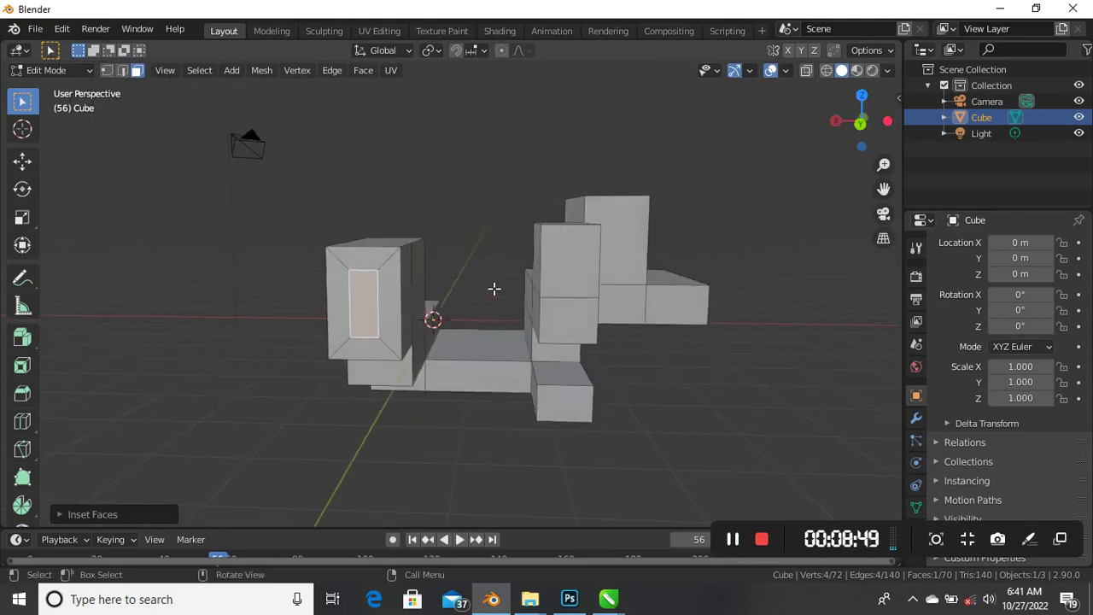
{"action": "left_click", "coordinate": [576, 292]}
{"action": "scroll", "coordinate": [591, 309], "scroll_direction": "up", "scroll_amount": 2}
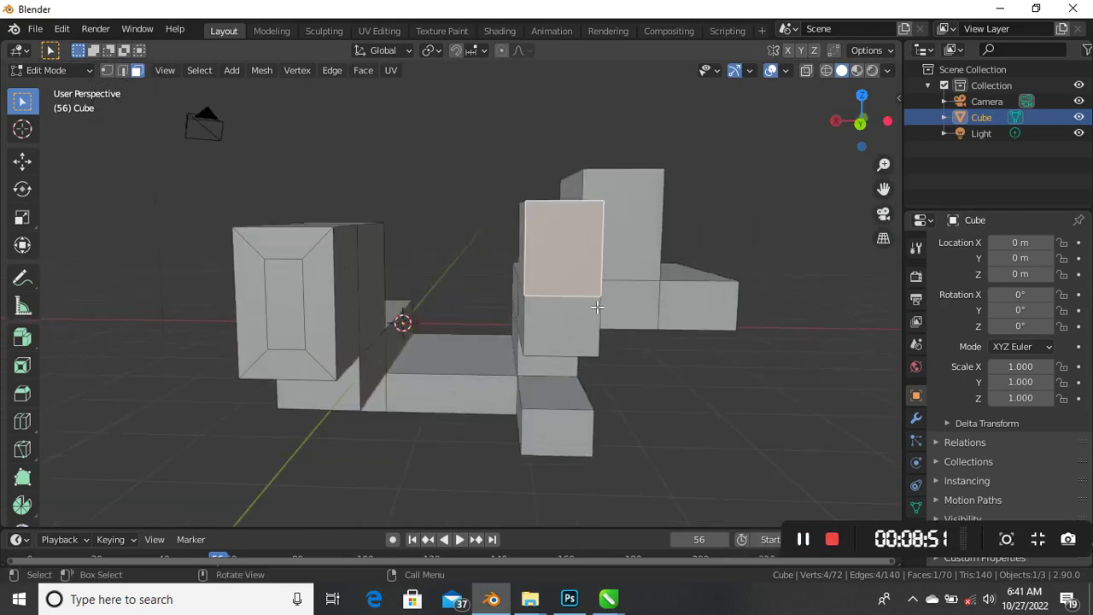
{"action": "left_click", "coordinate": [655, 242], "text": "shift"}
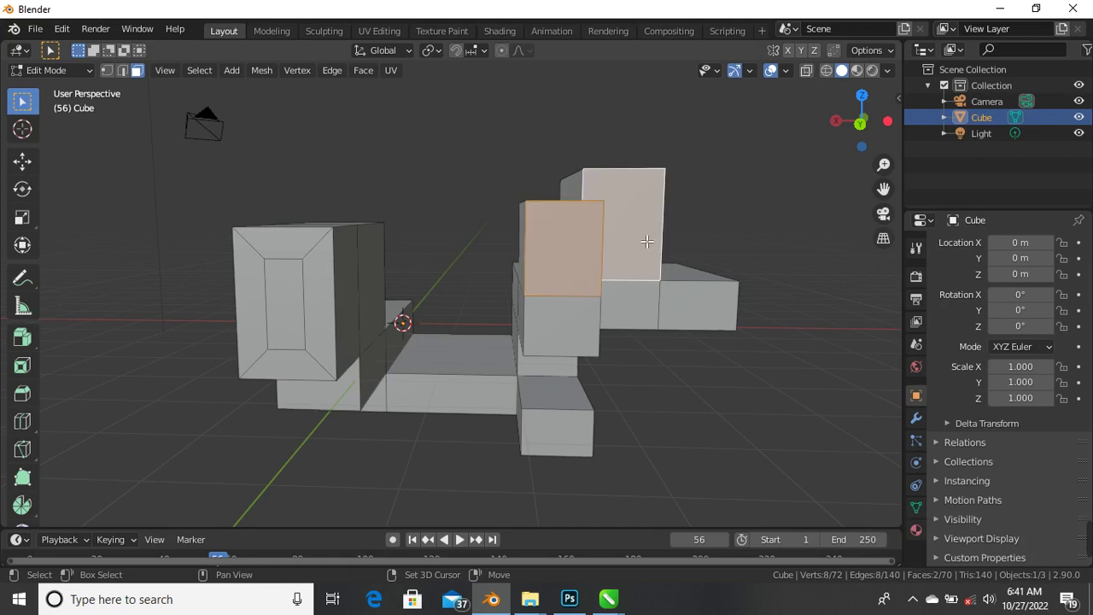
{"action": "middle_click_drag", "start_coordinate": [597, 364], "coordinate": [580, 368]}
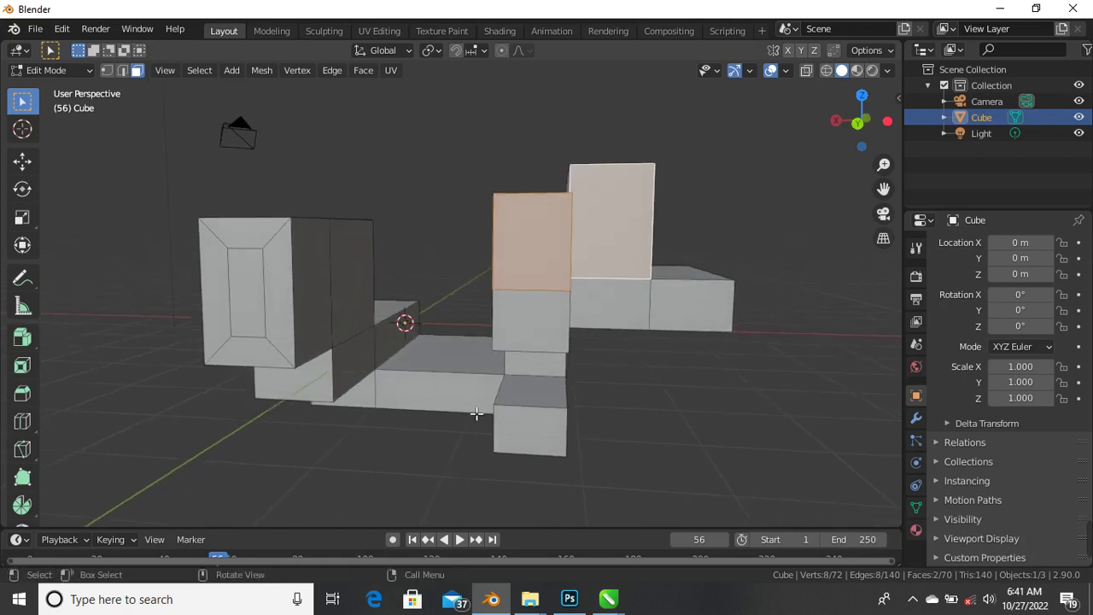
{"action": "left_click", "coordinate": [526, 436], "text": "shift"}
{"action": "middle_click_drag", "start_coordinate": [526, 435], "coordinate": [533, 403]}
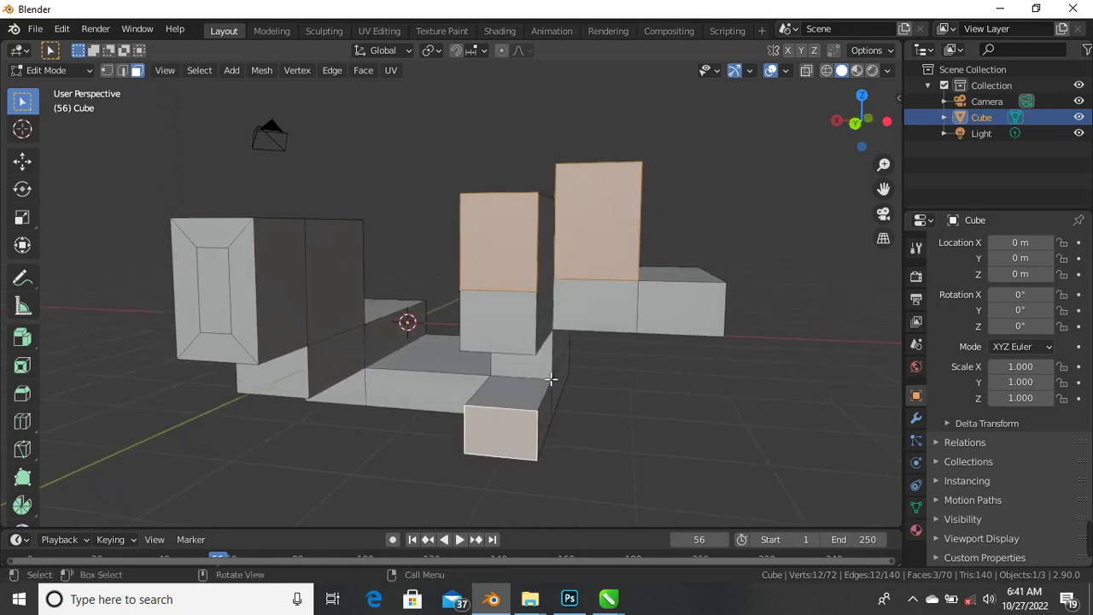
{"action": "left_click", "coordinate": [690, 306], "text": "shift"}
{"action": "middle_click_drag", "start_coordinate": [690, 306], "coordinate": [668, 314]}
{"action": "scroll", "coordinate": [668, 314], "scroll_direction": "up", "scroll_amount": 2}
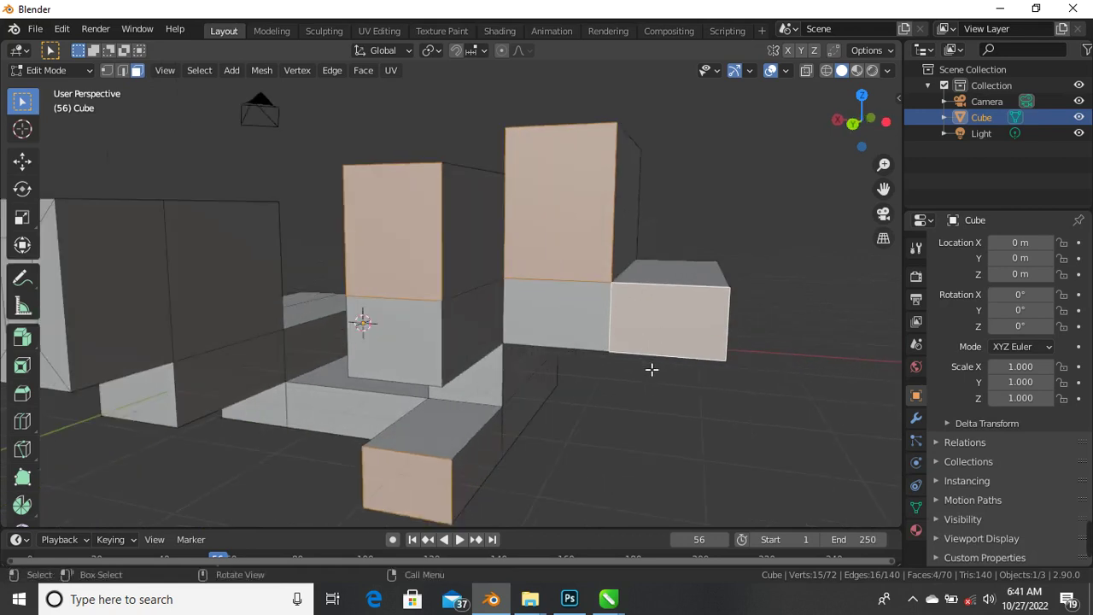
{"action": "key", "text": "i"}
{"action": "key", "text": "i"}
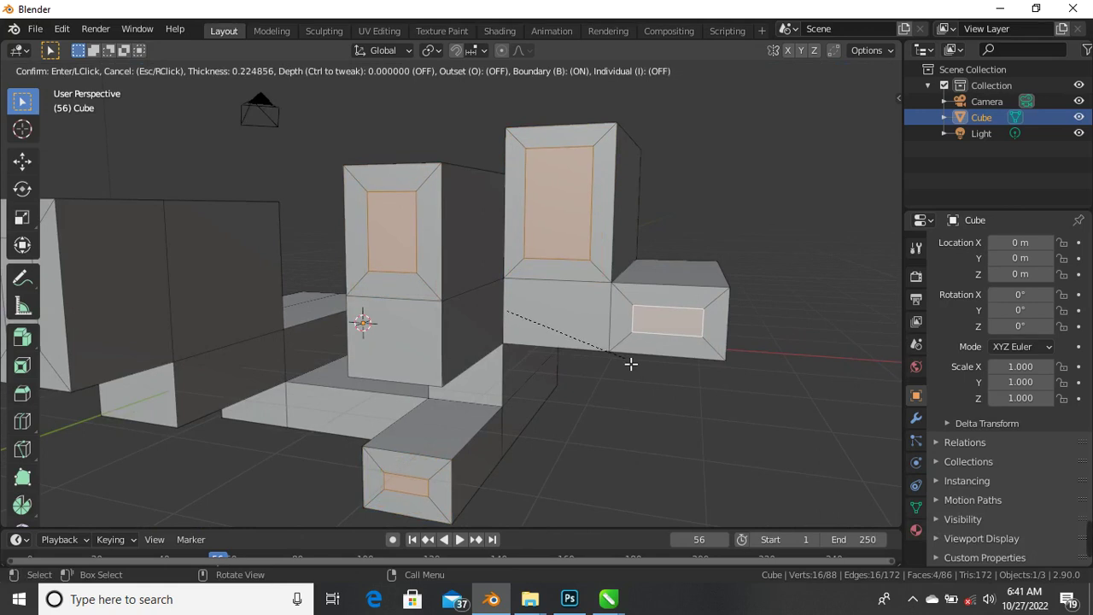
{"action": "left_click", "coordinate": [630, 364]}
Step: Extrude the four inset faces outward along their normals into protruding bars and clear the selection
{"action": "middle_click_drag", "start_coordinate": [634, 332], "coordinate": [555, 367]}
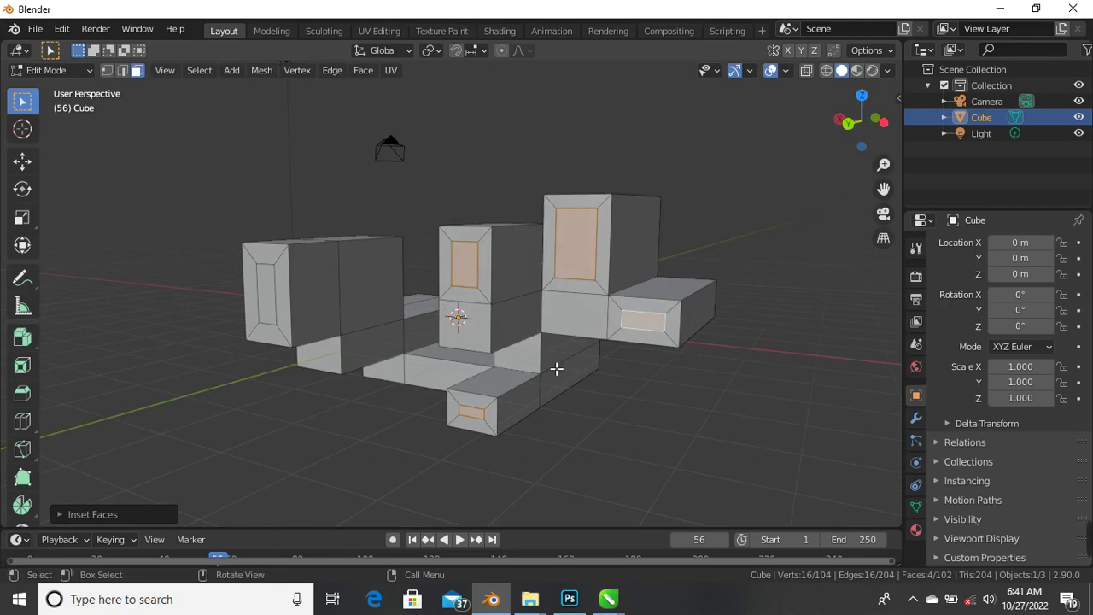
{"action": "key", "text": "e"}
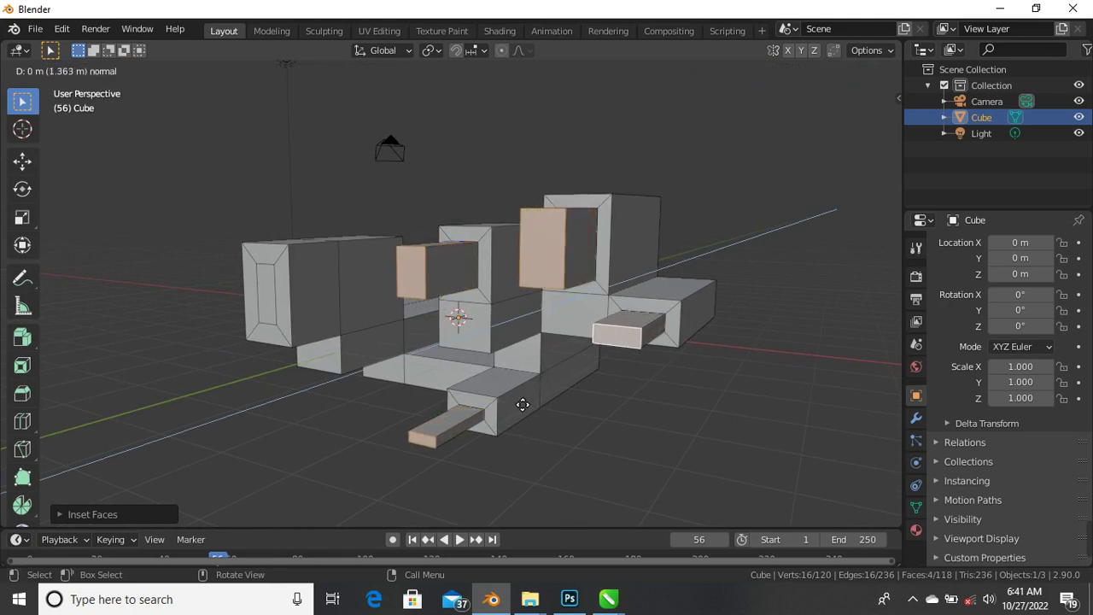
{"action": "left_click", "coordinate": [515, 409]}
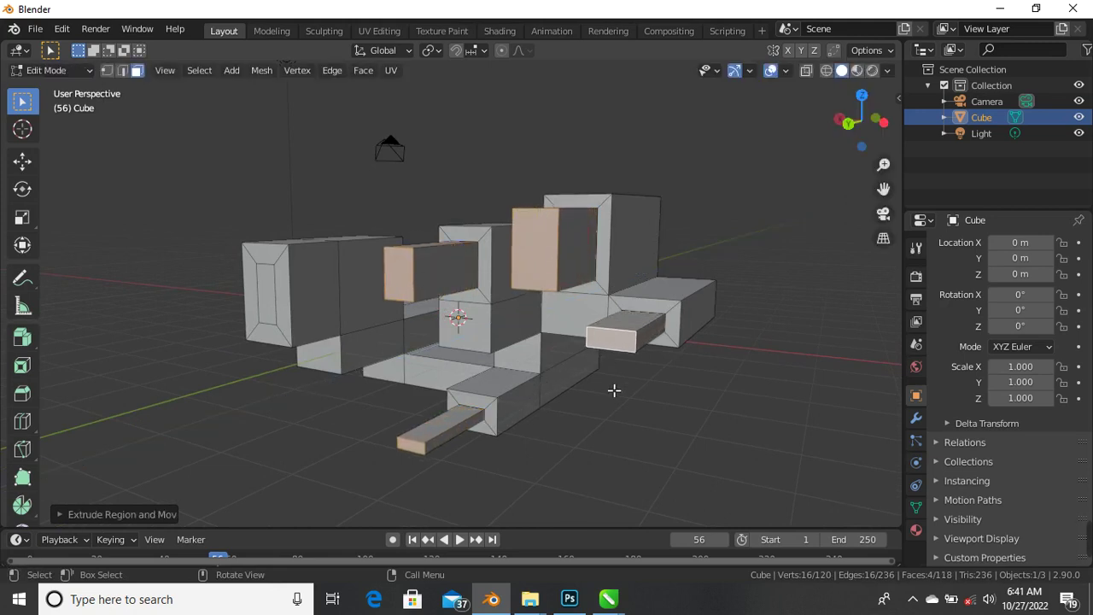
{"action": "key", "text": "alt+a"}
Step: Examine the four protruding bars and the blocks around them from several angles and distances
{"action": "middle_click_drag", "start_coordinate": [579, 385], "coordinate": [564, 298]}
{"action": "scroll", "coordinate": [573, 254], "scroll_direction": "down", "scroll_amount": 3}
{"action": "scroll", "coordinate": [564, 298], "scroll_direction": "up", "scroll_amount": 4}
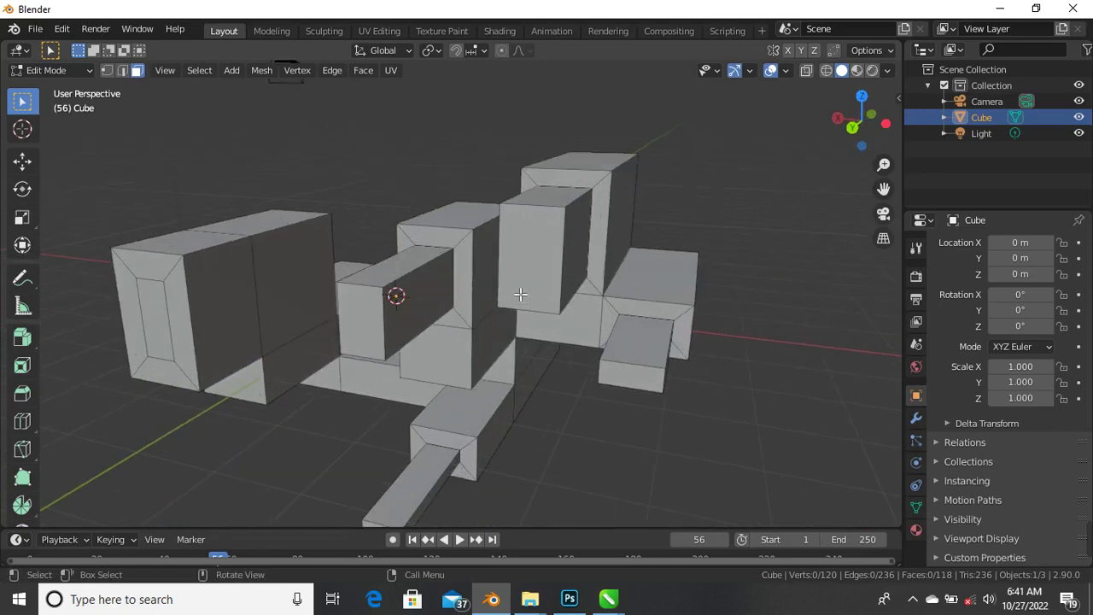
{"action": "scroll", "coordinate": [520, 294], "scroll_direction": "down", "scroll_amount": 4}
{"action": "scroll", "coordinate": [519, 295], "scroll_direction": "up", "scroll_amount": 4}
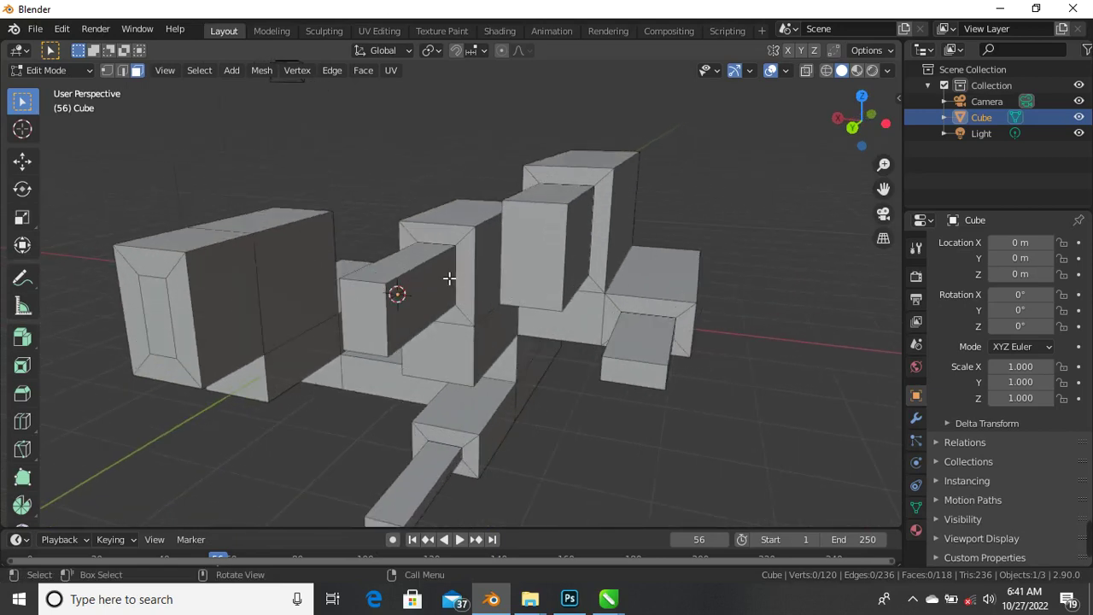
{"action": "scroll", "coordinate": [439, 285], "scroll_direction": "down", "scroll_amount": 3}
{"action": "scroll", "coordinate": [463, 295], "scroll_direction": "up", "scroll_amount": 5}
{"action": "scroll", "coordinate": [463, 296], "scroll_direction": "down", "scroll_amount": 2}
{"action": "mouse_move", "coordinate": [401, 303]}
{"action": "middle_mouse_down"}
{"action": "mouse_move", "coordinate": [376, 317]}
{"action": "mouse_move", "coordinate": [383, 298]}
{"action": "middle_mouse_up"}
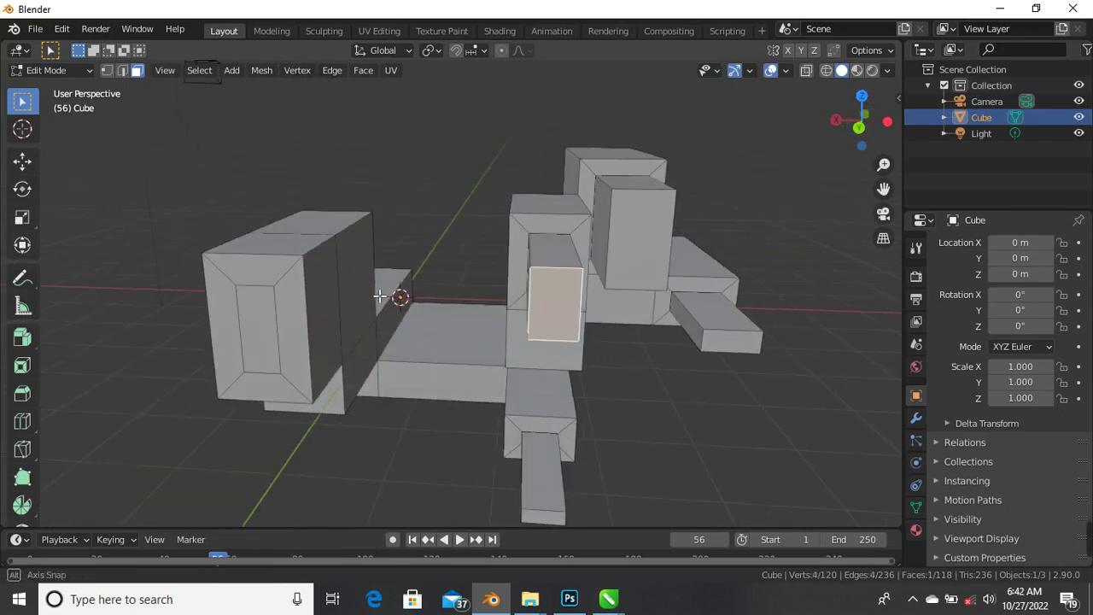
{"action": "scroll", "coordinate": [383, 308], "scroll_direction": "down", "scroll_amount": 3}
{"action": "scroll", "coordinate": [411, 299], "scroll_direction": "up", "scroll_amount": 5}
{"action": "scroll", "coordinate": [444, 299], "scroll_direction": "down", "scroll_amount": 3}
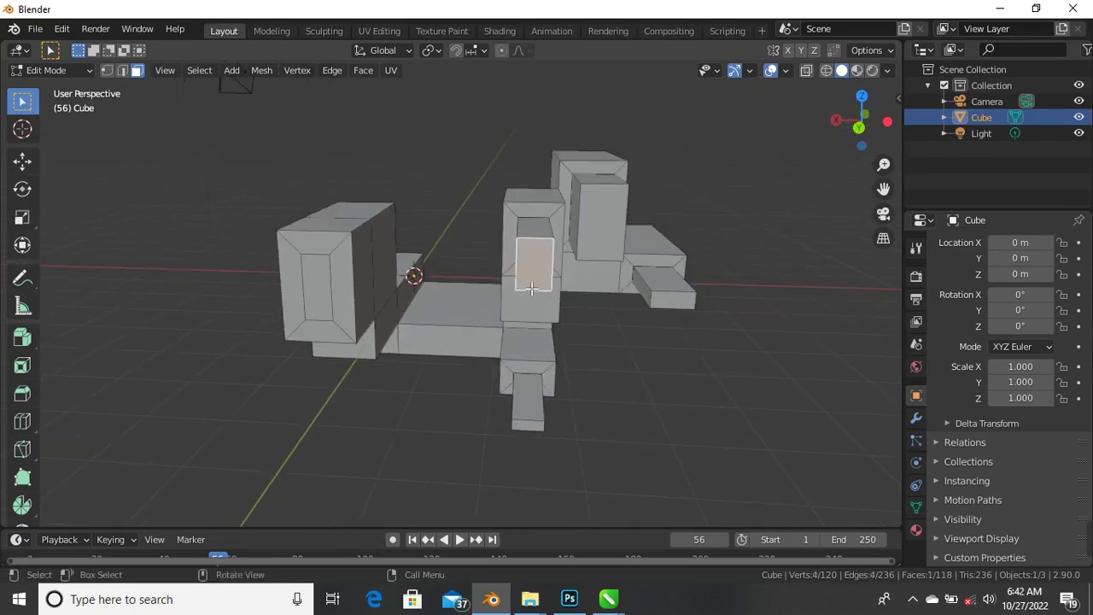
{"action": "scroll", "coordinate": [476, 300], "scroll_direction": "up", "scroll_amount": 4}
{"action": "scroll", "coordinate": [478, 295], "scroll_direction": "down", "scroll_amount": 4}
{"action": "middle_click_drag", "start_coordinate": [476, 299], "coordinate": [427, 290]}
{"action": "scroll", "coordinate": [427, 291], "scroll_direction": "up", "scroll_amount": 4}
{"action": "scroll", "coordinate": [331, 310], "scroll_direction": "down", "scroll_amount": 4}
{"action": "scroll", "coordinate": [491, 270], "scroll_direction": "down", "scroll_amount": 5}
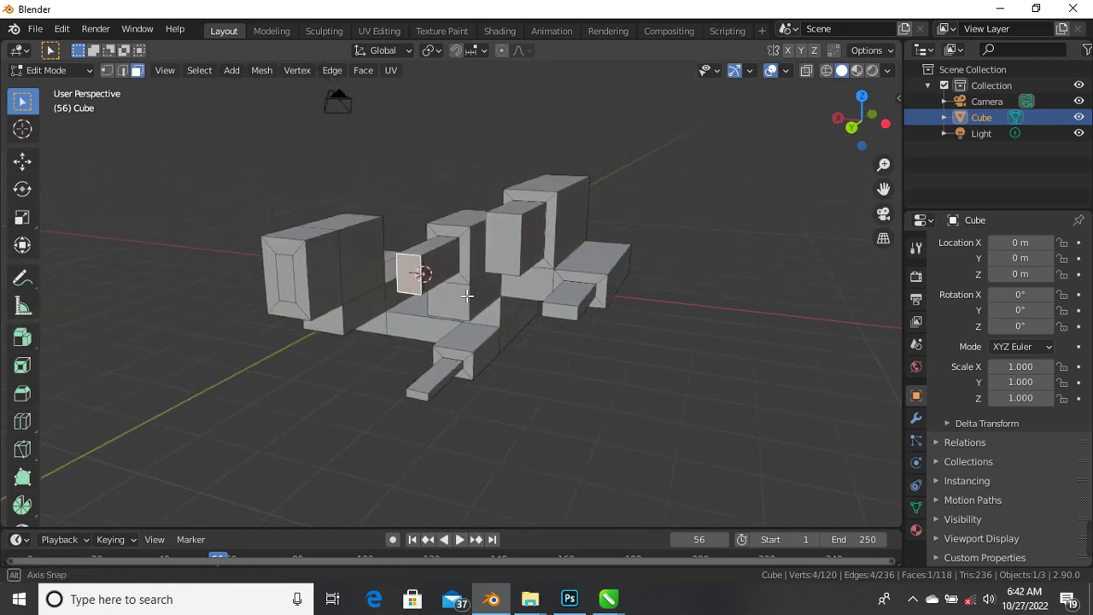
{"action": "middle_click_drag", "start_coordinate": [491, 270], "coordinate": [481, 254]}
{"action": "scroll", "coordinate": [481, 254], "scroll_direction": "up", "scroll_amount": 5}
{"action": "scroll", "coordinate": [464, 283], "scroll_direction": "down", "scroll_amount": 1}
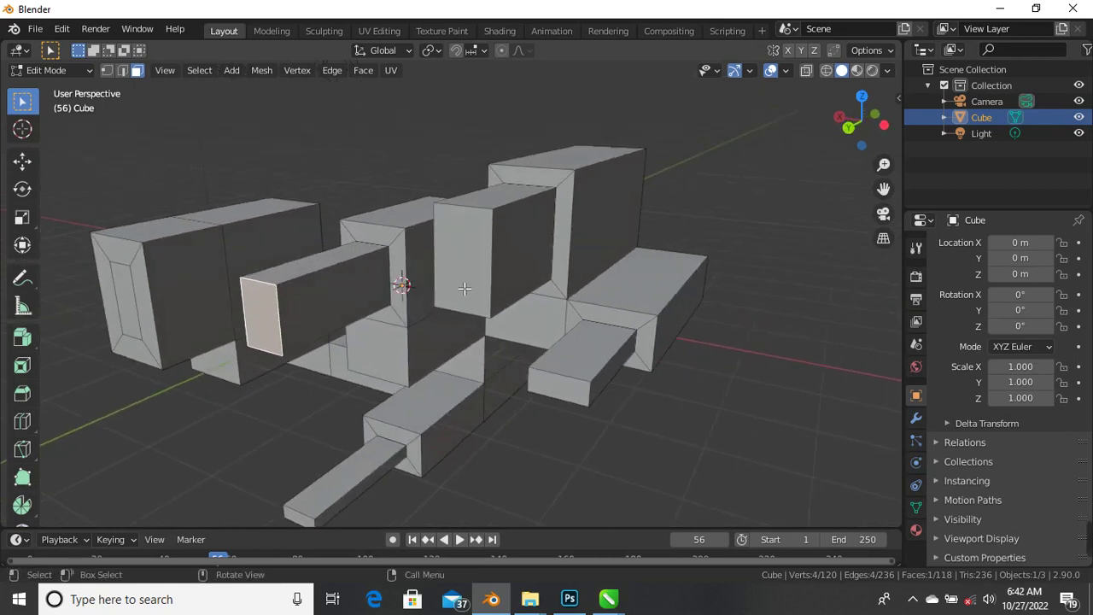
{"action": "scroll", "coordinate": [386, 357], "scroll_direction": "up", "scroll_amount": 2}
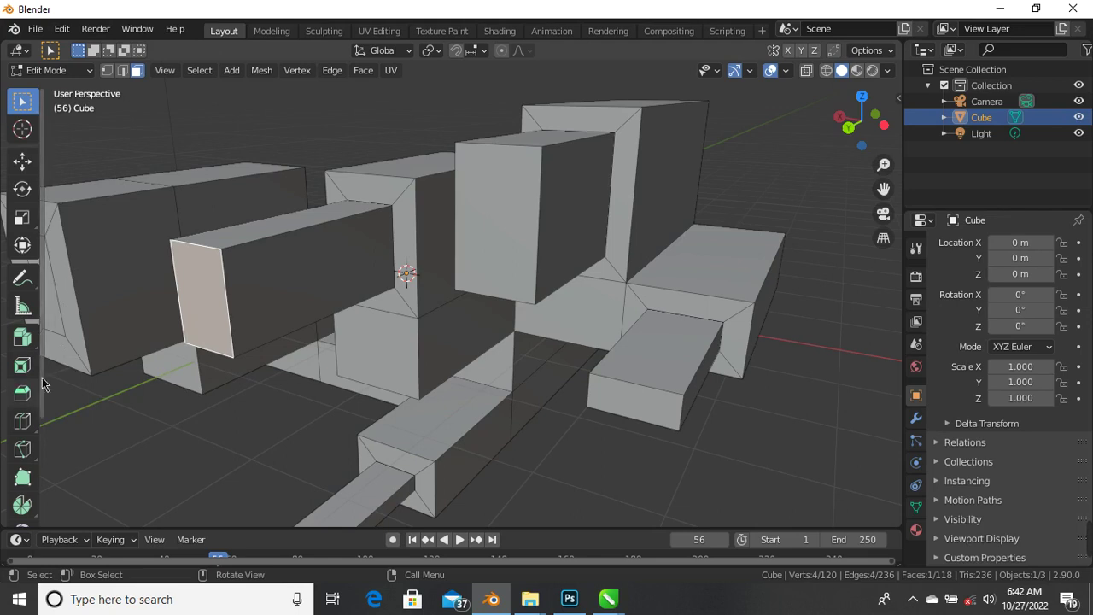
{"action": "scroll", "coordinate": [299, 231], "scroll_direction": "down", "scroll_amount": 4}
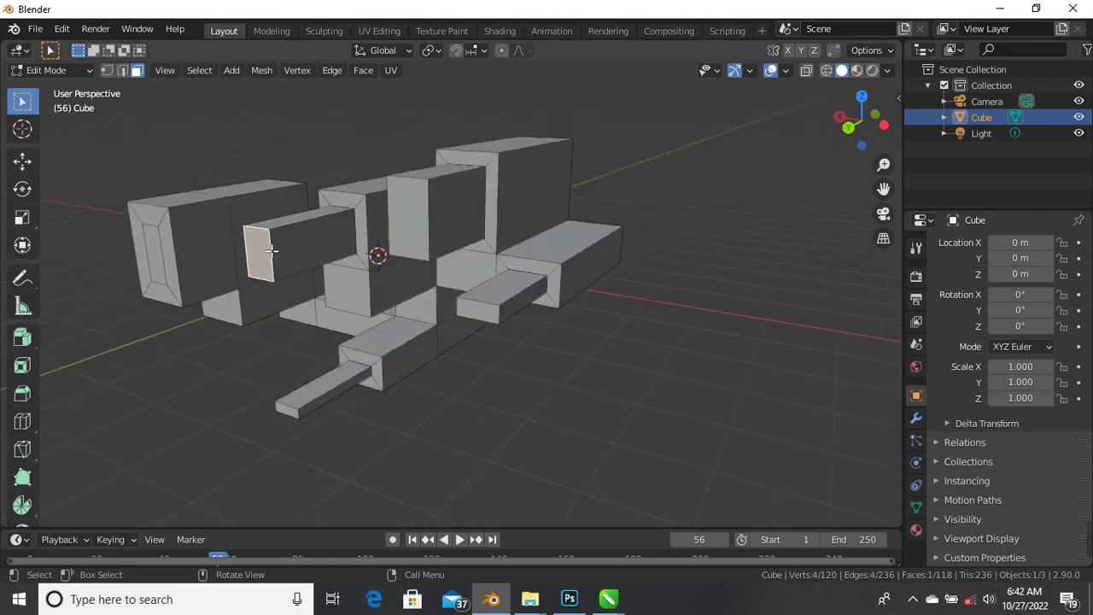
Step: Switch to edge select mode and view the bars from the negative-X side
{"action": "left_click", "coordinate": [123, 71]}
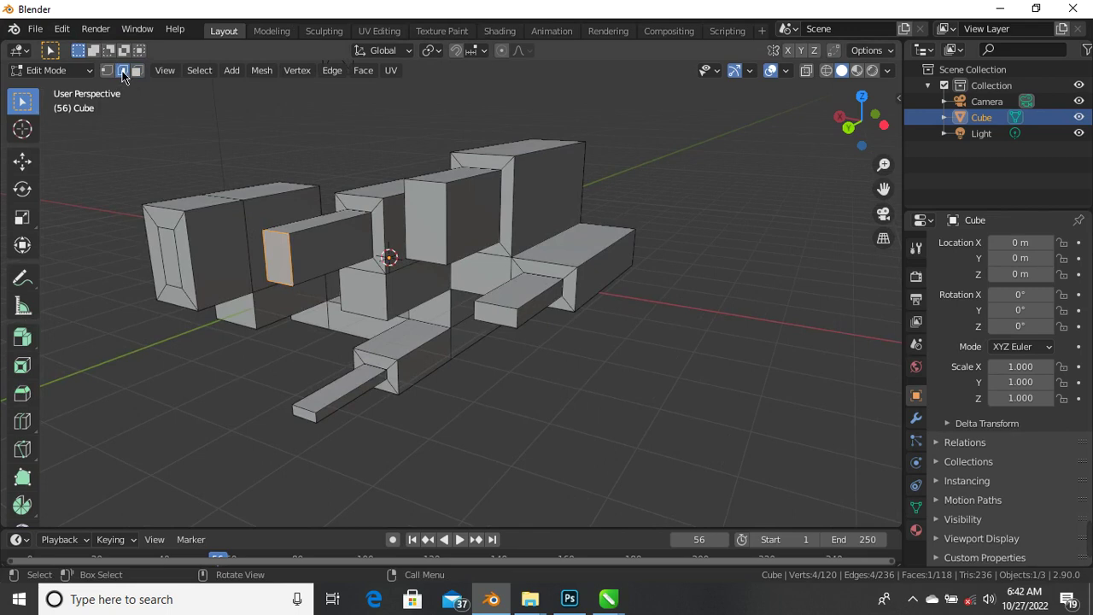
{"action": "scroll", "coordinate": [342, 214], "scroll_direction": "up", "scroll_amount": 3}
{"action": "scroll", "coordinate": [319, 290], "scroll_direction": "down", "scroll_amount": 5}
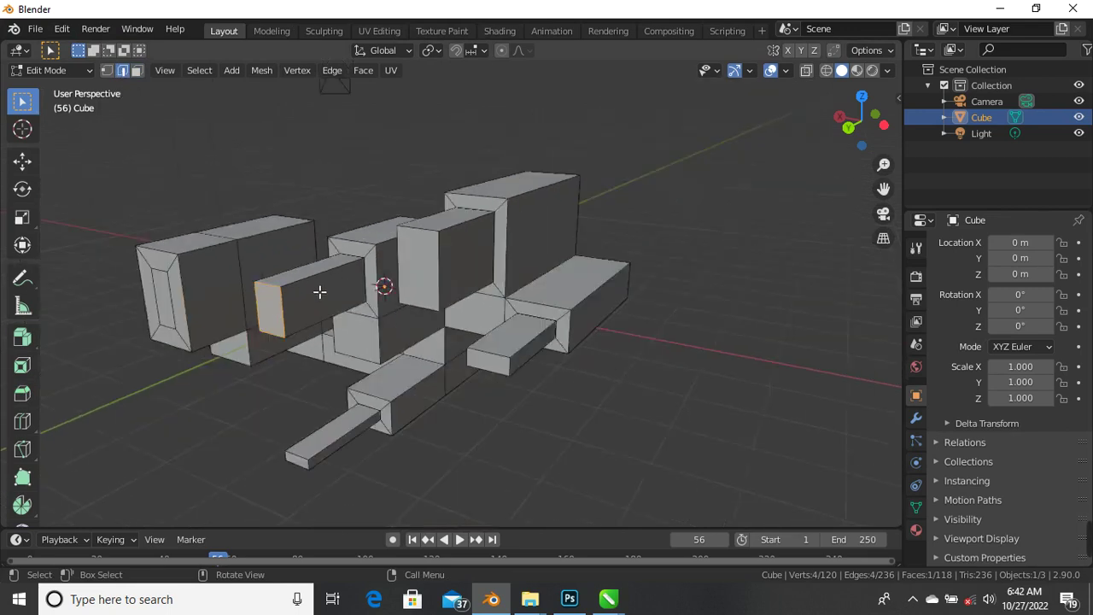
{"action": "middle_click_drag", "start_coordinate": [315, 298], "coordinate": [501, 325]}
{"action": "scroll", "coordinate": [456, 366], "scroll_direction": "up", "scroll_amount": 5}
{"action": "middle_click_drag", "start_coordinate": [456, 366], "coordinate": [493, 362]}
{"action": "scroll", "coordinate": [492, 362], "scroll_direction": "down", "scroll_amount": 2}
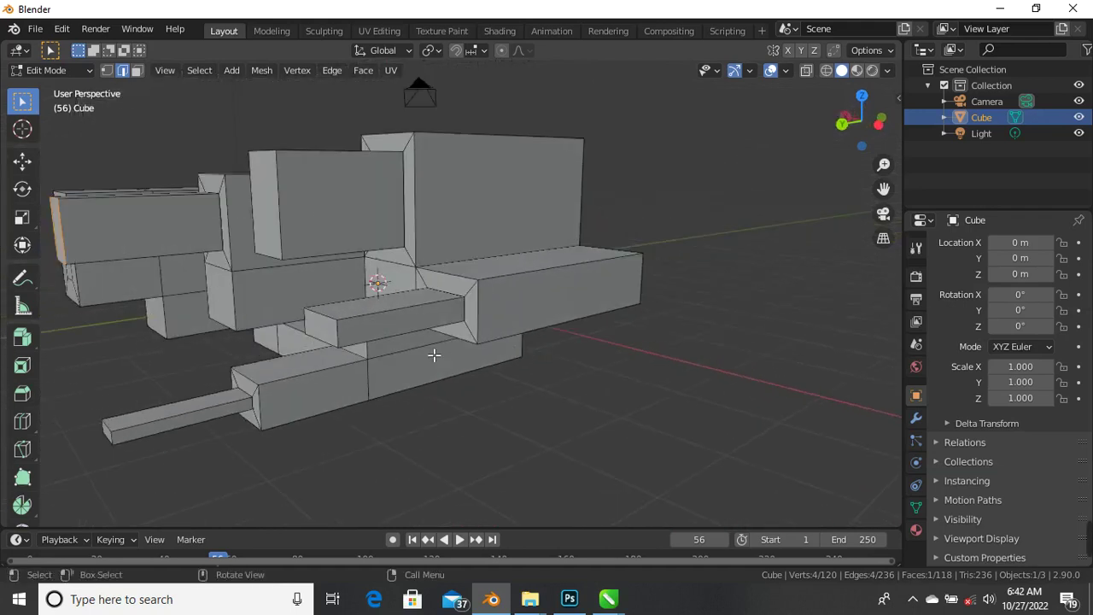
Step: Try beveling the two long top edges of the middle block's bar with two segments, and cancel the bevel
{"action": "scroll", "coordinate": [456, 354], "scroll_direction": "up", "scroll_amount": 2}
{"action": "middle_click_drag", "start_coordinate": [348, 322], "coordinate": [299, 316]}
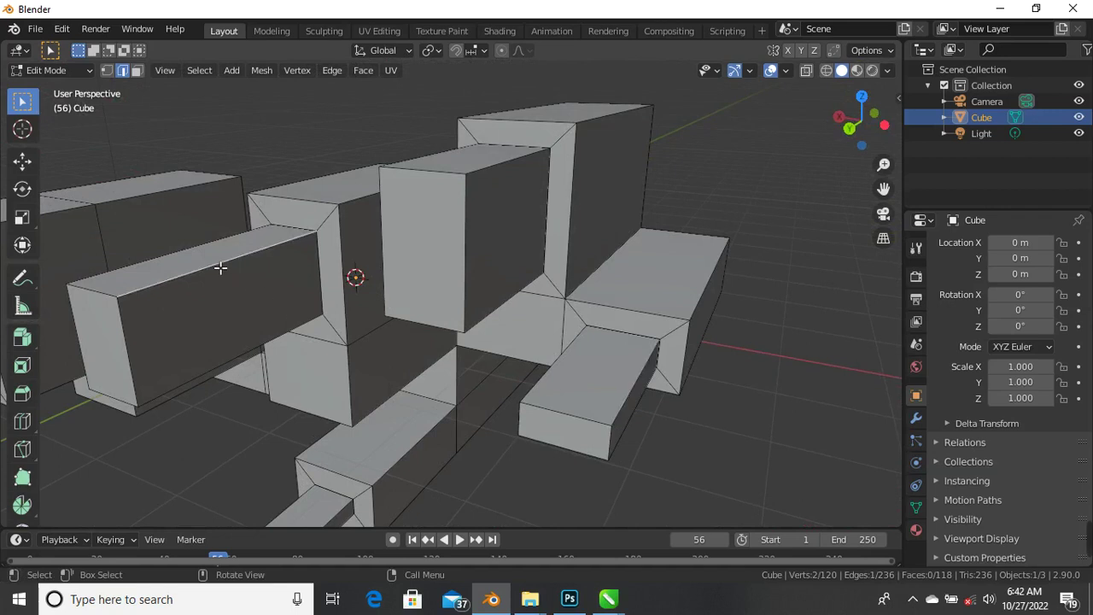
{"action": "scroll", "coordinate": [220, 269], "scroll_direction": "down", "scroll_amount": 3}
{"action": "middle_click_drag", "start_coordinate": [236, 273], "coordinate": [277, 339]}
{"action": "scroll", "coordinate": [277, 339], "scroll_direction": "up", "scroll_amount": 3}
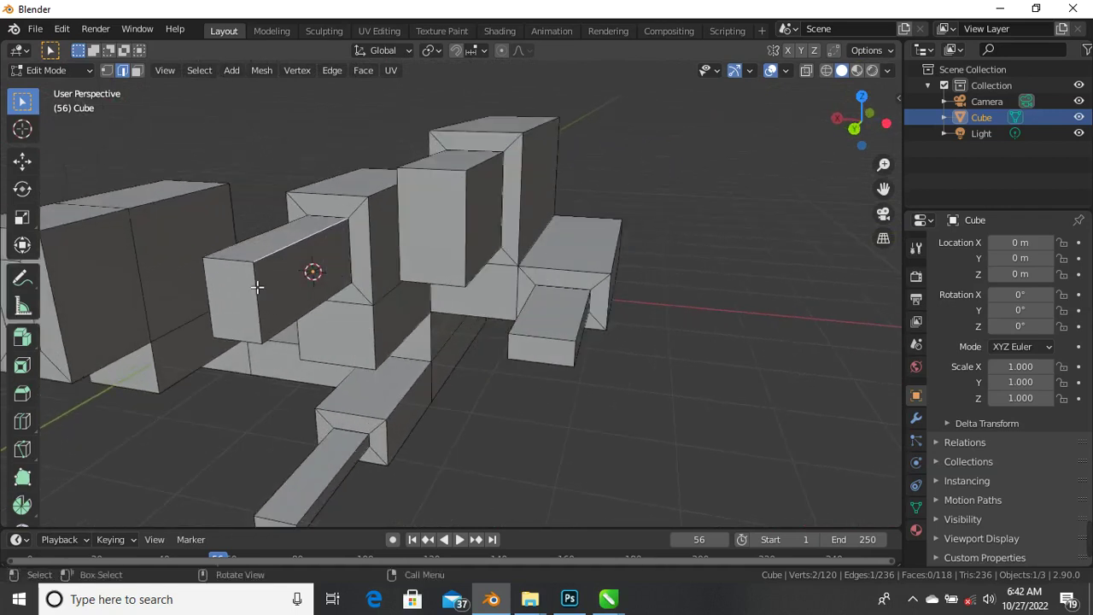
{"action": "left_click", "coordinate": [233, 248], "text": "shift"}
{"action": "middle_click_drag", "start_coordinate": [313, 288], "coordinate": [310, 285]}
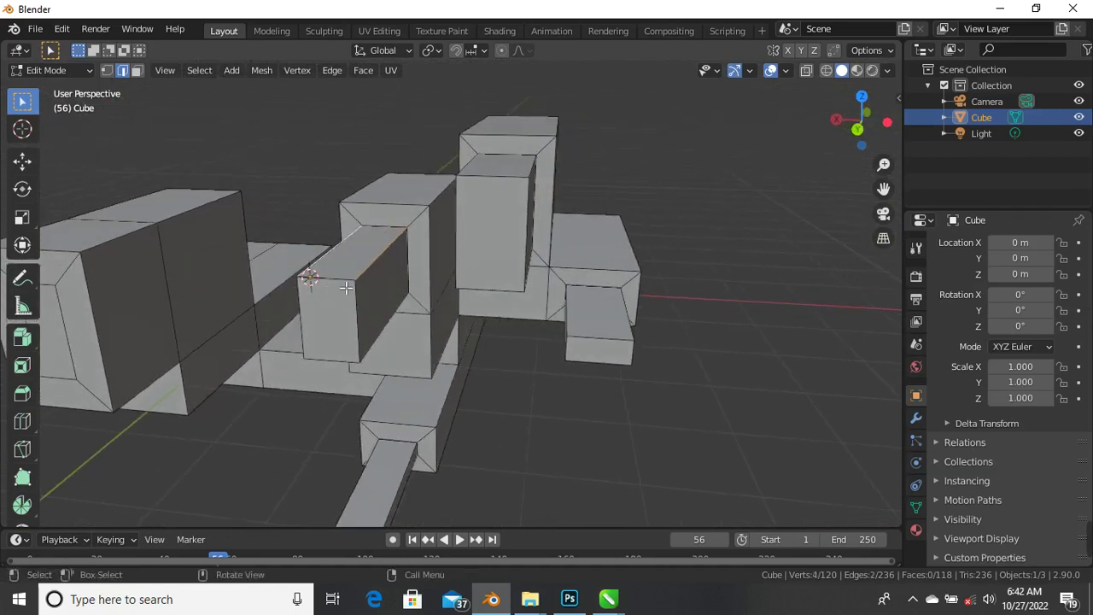
{"action": "scroll", "coordinate": [310, 286], "scroll_direction": "up", "scroll_amount": 3}
{"action": "middle_click_drag", "start_coordinate": [380, 285], "coordinate": [387, 288]}
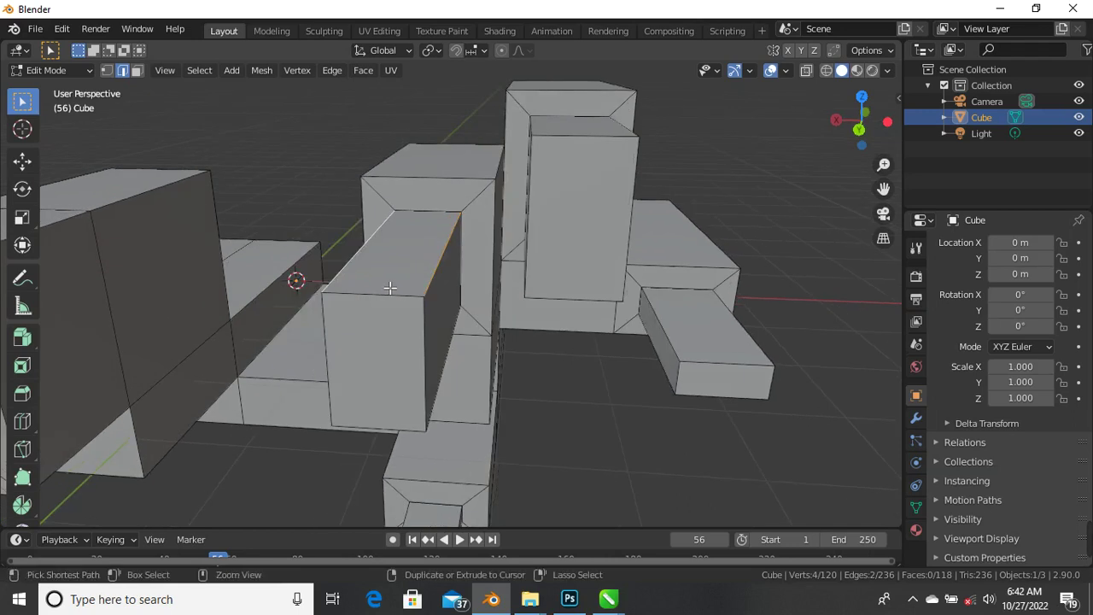
{"action": "key", "text": "ctrl+b"}
{"action": "scroll", "coordinate": [378, 315], "scroll_direction": "up", "scroll_amount": 1}
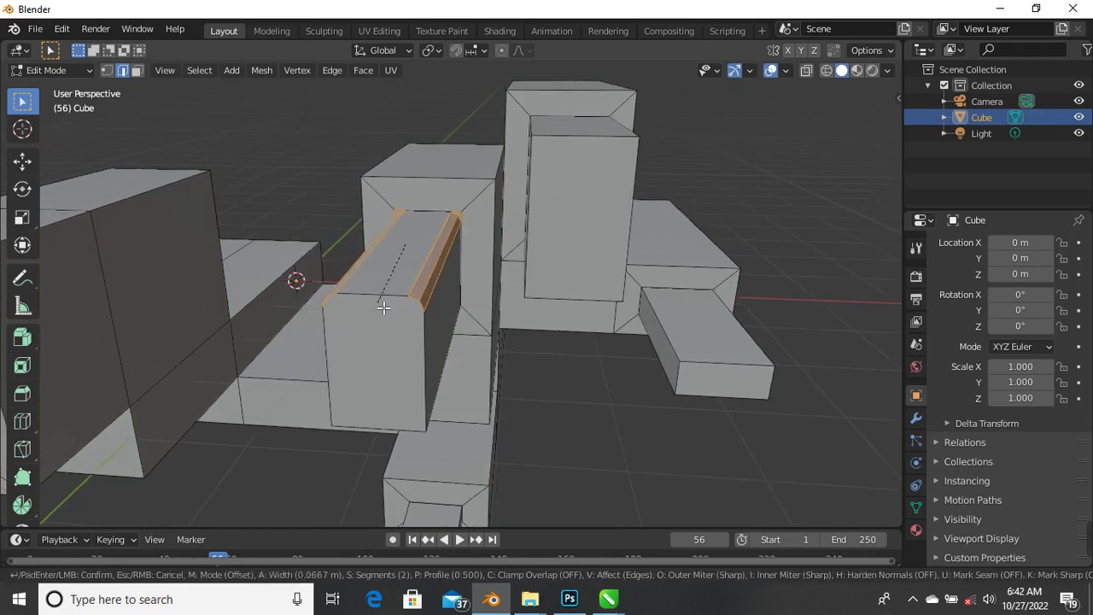
{"action": "key", "text": "Escape"}
{"action": "key", "text": "ctrl+b"}
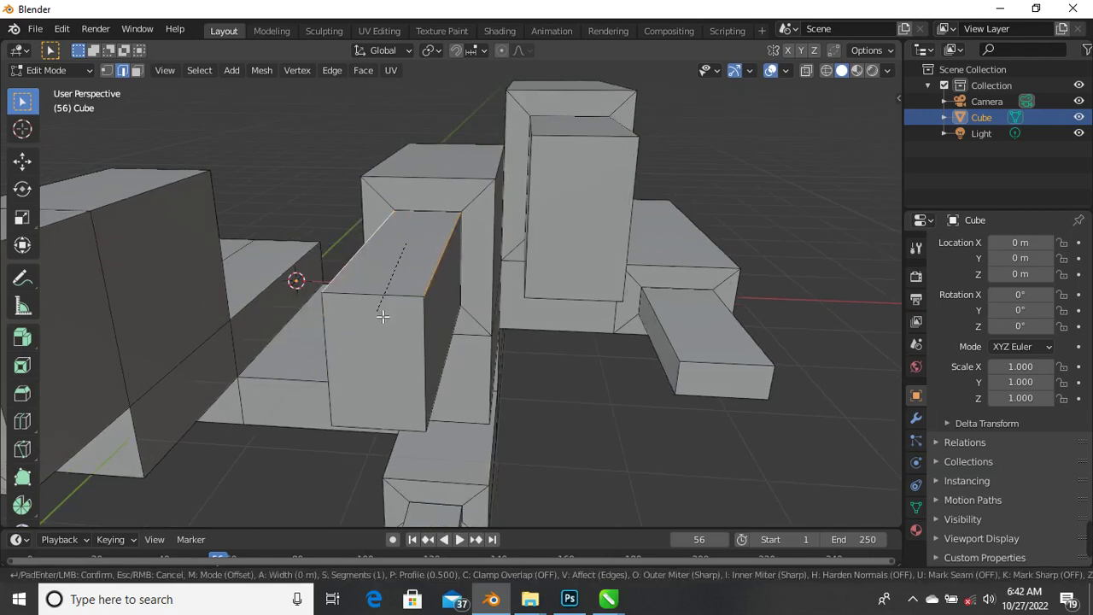
{"action": "left_click", "coordinate": [387, 316]}
Step: Bevel the upper front edge of the middle block's bar to a width of about 0.21 m with six segments
{"action": "scroll", "coordinate": [385, 312], "scroll_direction": "down", "scroll_amount": 3}
{"action": "middle_click_drag", "start_coordinate": [385, 313], "coordinate": [433, 402]}
{"action": "scroll", "coordinate": [407, 320], "scroll_direction": "up", "scroll_amount": 3}
{"action": "scroll", "coordinate": [356, 247], "scroll_direction": "up", "scroll_amount": 2}
{"action": "left_click", "coordinate": [344, 243]}
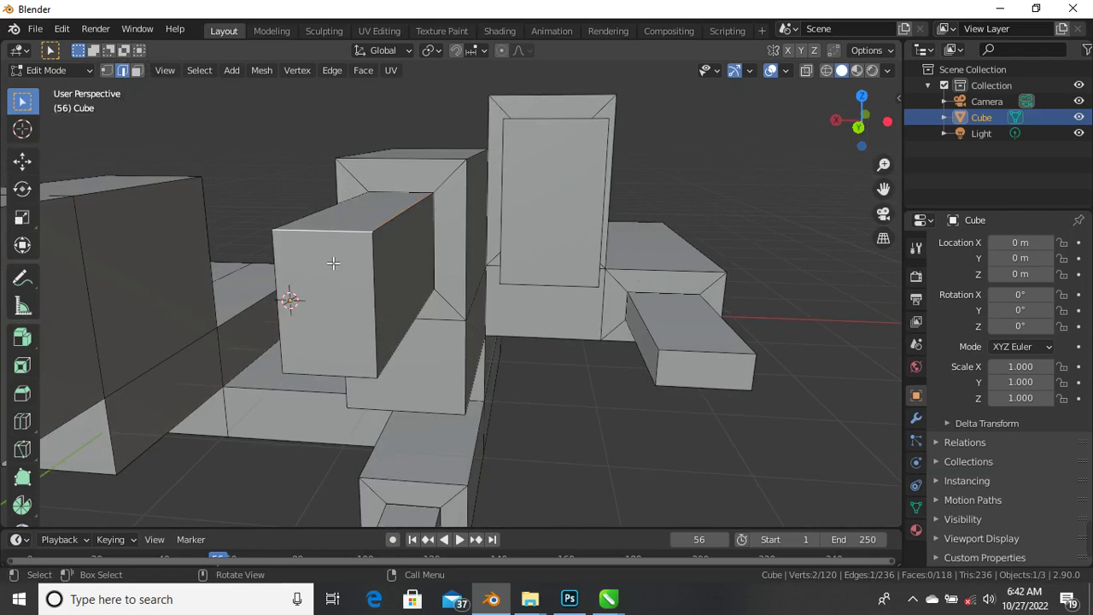
{"action": "middle_click_drag", "start_coordinate": [344, 243], "coordinate": [343, 261]}
{"action": "scroll", "coordinate": [360, 274], "scroll_direction": "up", "scroll_amount": 3}
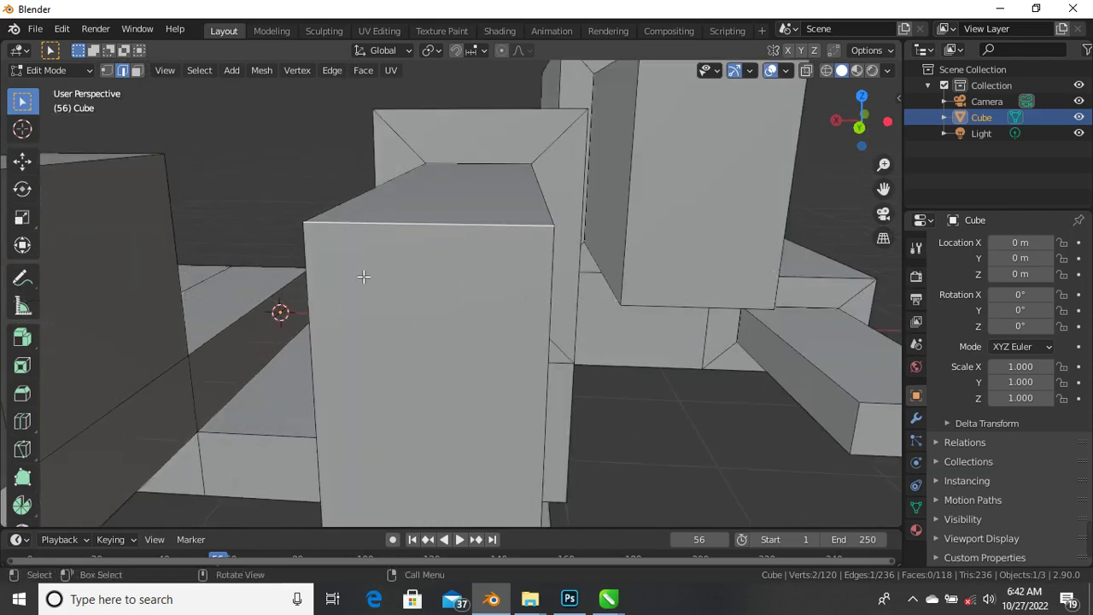
{"action": "key", "text": "ctrl"}
{"action": "key", "text": "ctrl+b"}
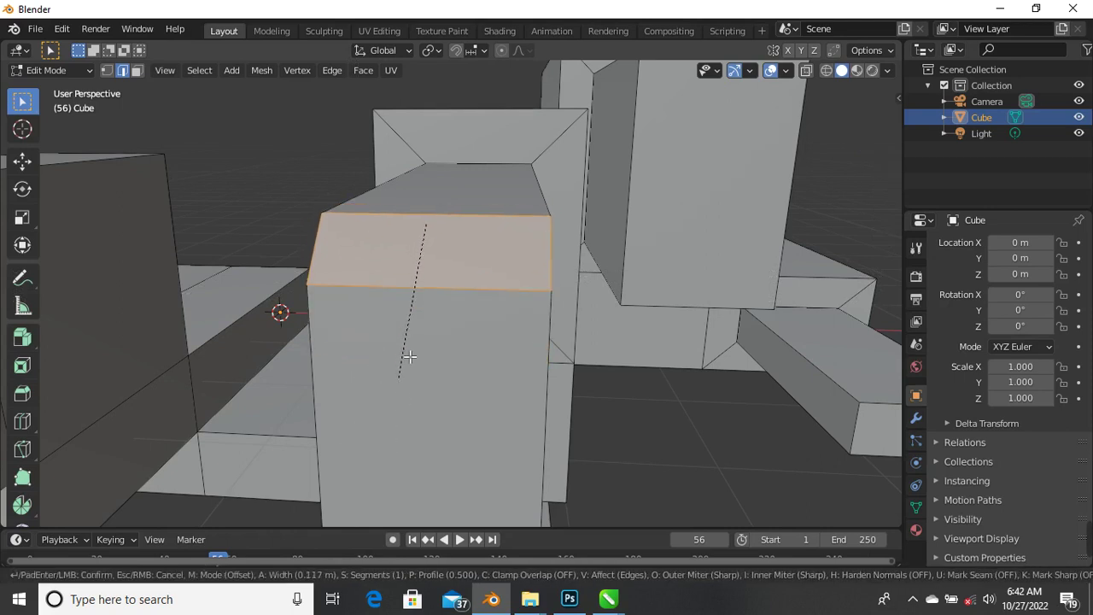
{"action": "scroll", "coordinate": [433, 433], "scroll_direction": "up", "scroll_amount": 3}
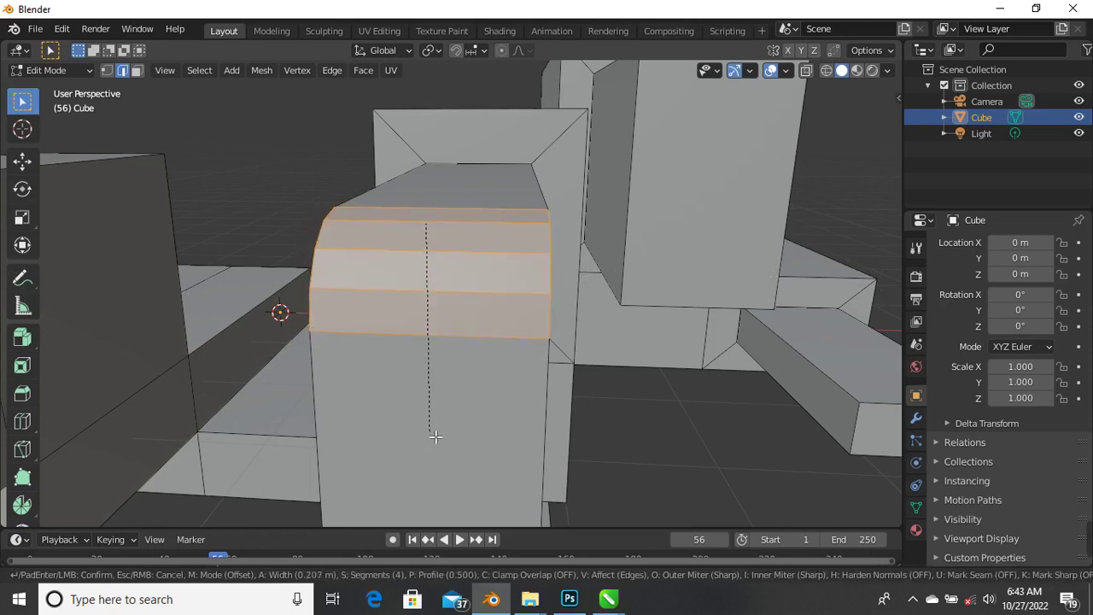
{"action": "scroll", "coordinate": [436, 436], "scroll_direction": "up", "scroll_amount": 3}
{"action": "left_click", "coordinate": [435, 437]}
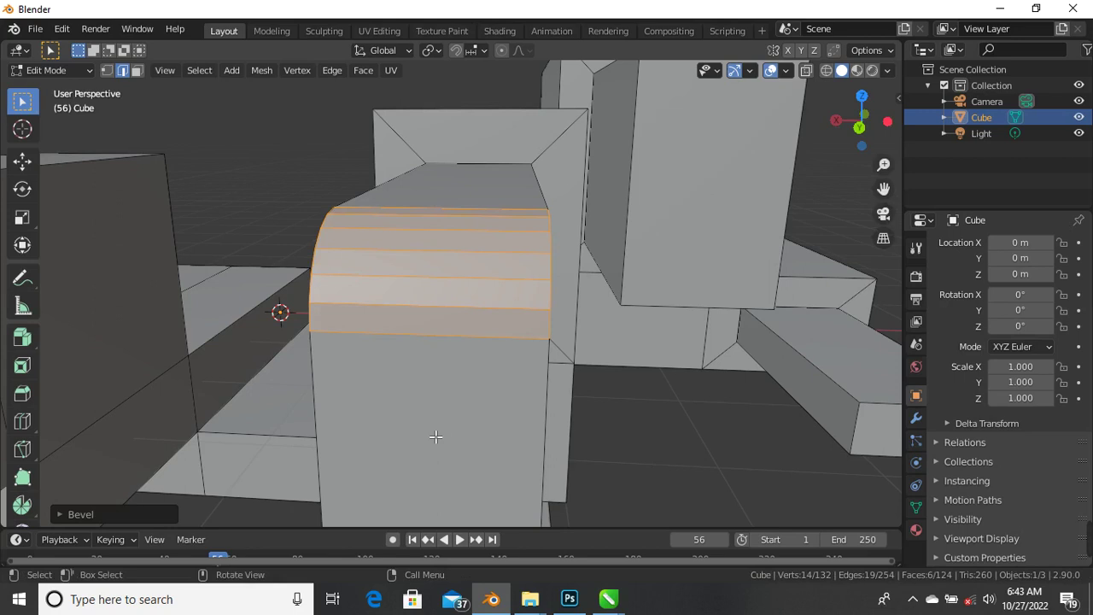
Step: Bevel the lower front edge of the same bar to a width of about 0.395 m with 12 segments
{"action": "scroll", "coordinate": [435, 436], "scroll_direction": "down", "scroll_amount": 4}
{"action": "middle_click_drag", "start_coordinate": [475, 374], "coordinate": [262, 317]}
{"action": "scroll", "coordinate": [273, 339], "scroll_direction": "up", "scroll_amount": 8}
{"action": "scroll", "coordinate": [312, 327], "scroll_direction": "down", "scroll_amount": 8}
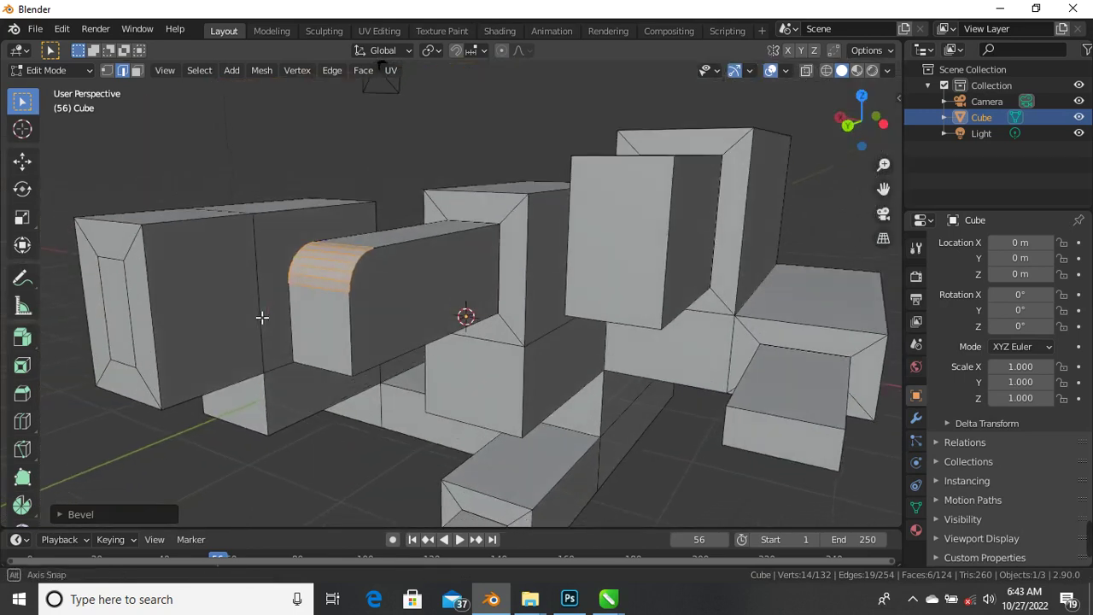
{"action": "left_click", "coordinate": [338, 373]}
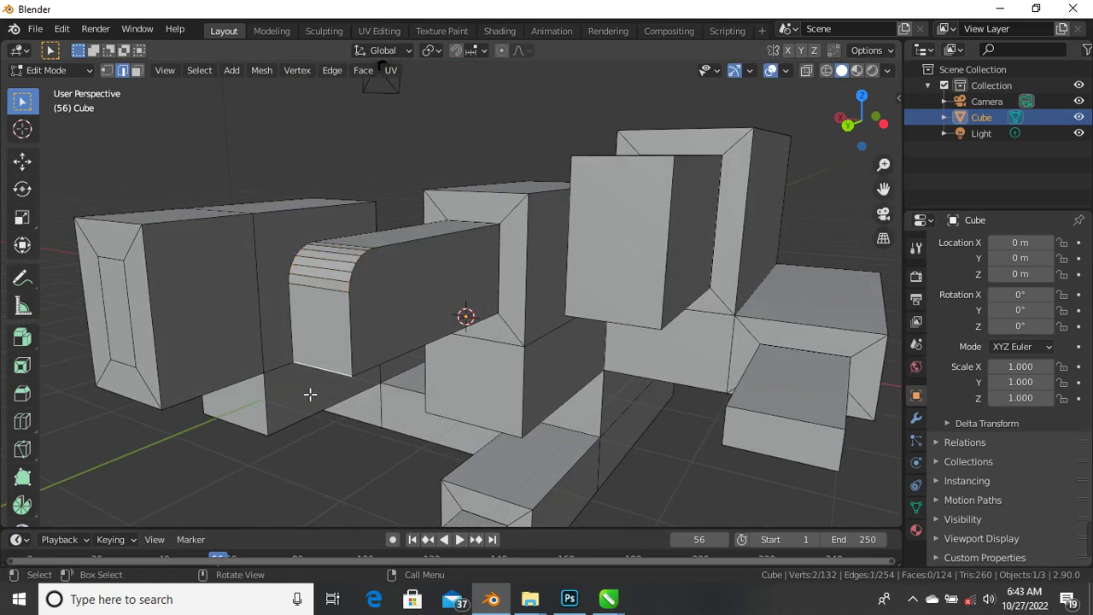
{"action": "scroll", "coordinate": [322, 376], "scroll_direction": "up", "scroll_amount": 4}
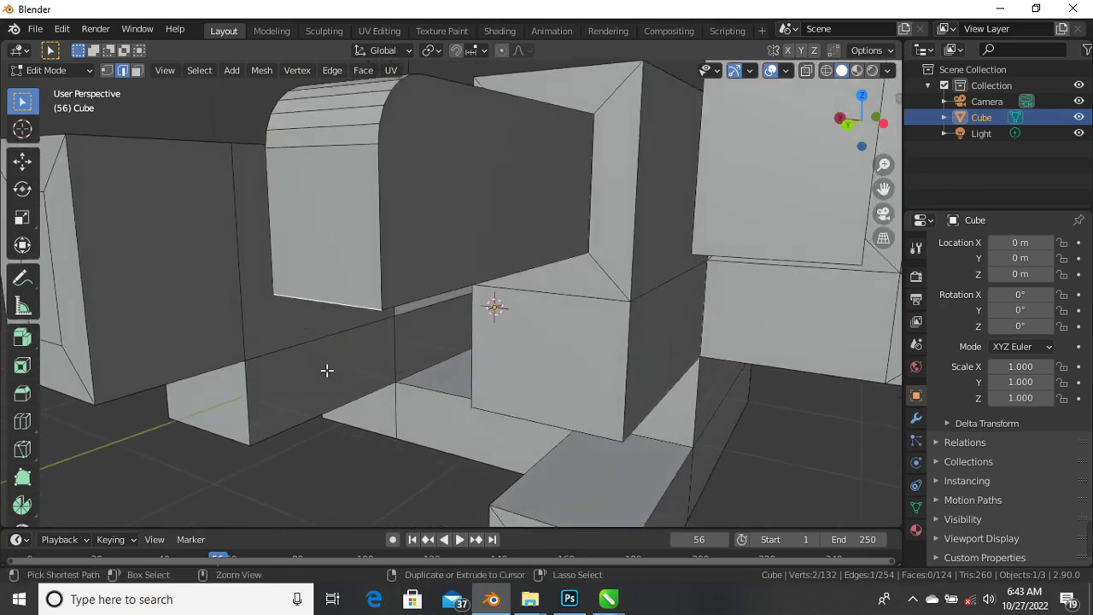
{"action": "key", "text": "ctrl+b"}
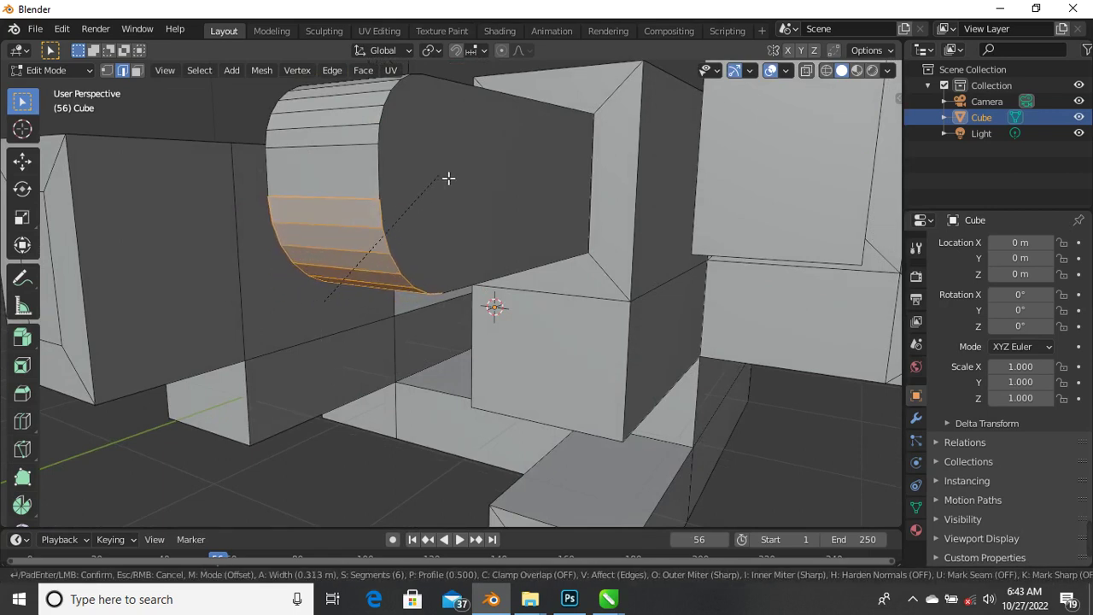
{"action": "scroll", "coordinate": [465, 156], "scroll_direction": "down", "scroll_amount": 3}
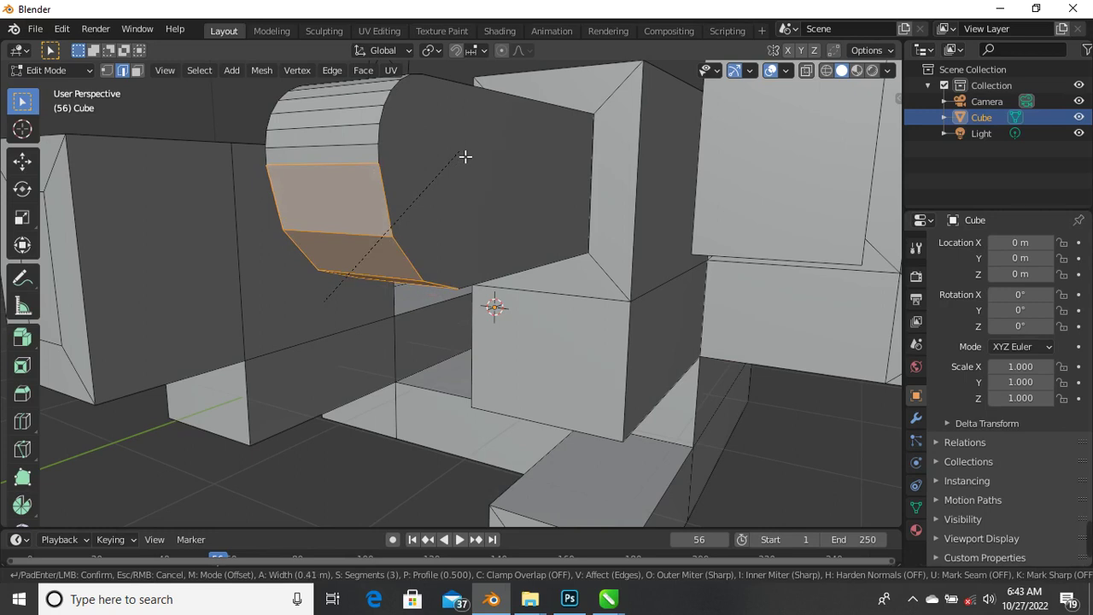
{"action": "scroll", "coordinate": [464, 157], "scroll_direction": "up", "scroll_amount": 1}
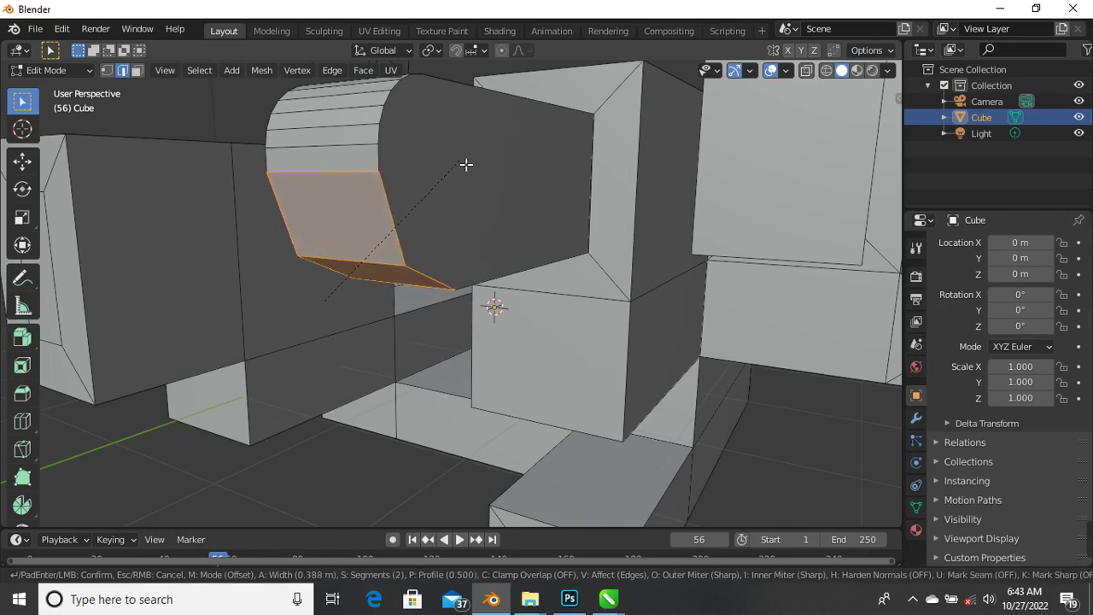
{"action": "scroll", "coordinate": [465, 164], "scroll_direction": "up", "scroll_amount": 4}
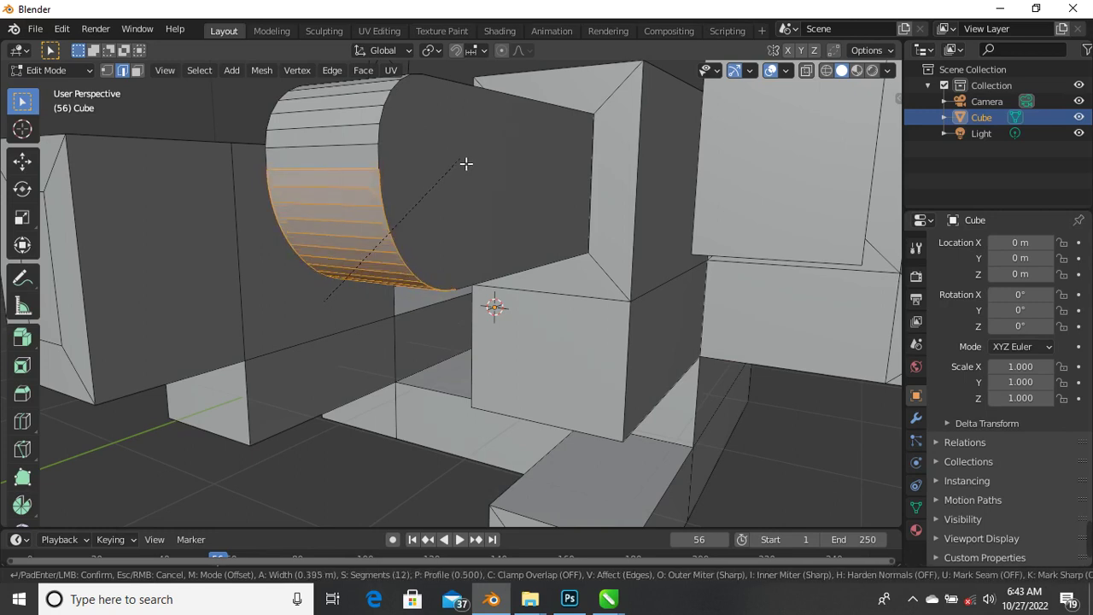
{"action": "left_click", "coordinate": [465, 163]}
{"action": "key", "text": "alt+a"}
Step: Examine the rounded end of the bar and the surrounding blocks from several angles and distances
{"action": "middle_click_drag", "start_coordinate": [466, 163], "coordinate": [309, 248]}
{"action": "scroll", "coordinate": [288, 293], "scroll_direction": "down", "scroll_amount": 2}
{"action": "scroll", "coordinate": [316, 277], "scroll_direction": "up", "scroll_amount": 5}
{"action": "scroll", "coordinate": [318, 247], "scroll_direction": "down", "scroll_amount": 3}
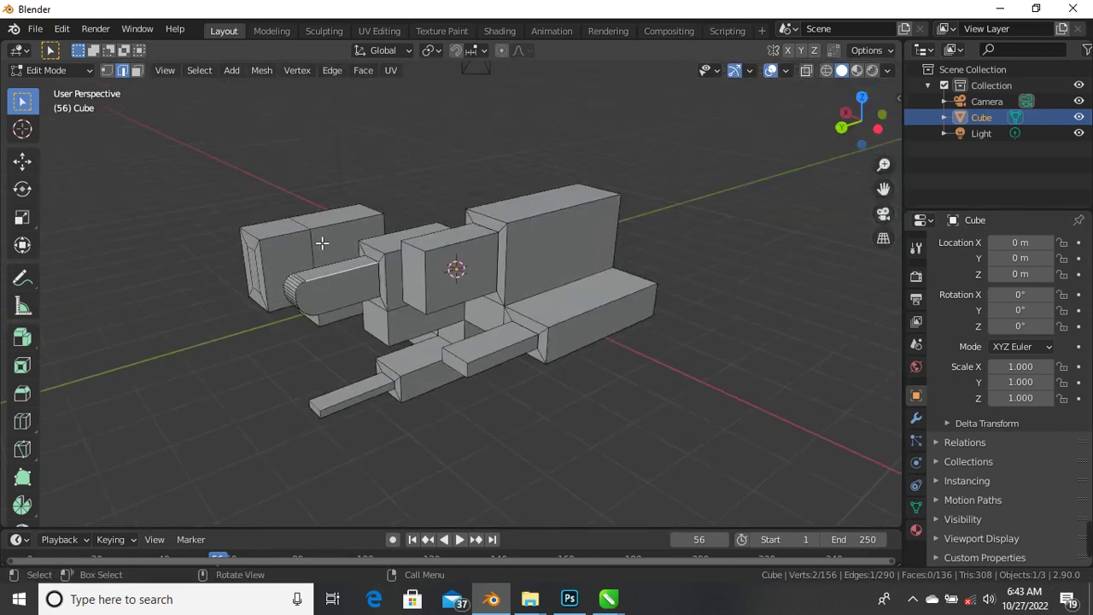
{"action": "scroll", "coordinate": [319, 247], "scroll_direction": "up", "scroll_amount": 4}
{"action": "middle_click_drag", "start_coordinate": [324, 345], "coordinate": [277, 250]}
{"action": "scroll", "coordinate": [512, 258], "scroll_direction": "down", "scroll_amount": 3}
{"action": "scroll", "coordinate": [578, 432], "scroll_direction": "down", "scroll_amount": 3}
{"action": "scroll", "coordinate": [466, 333], "scroll_direction": "up", "scroll_amount": 2}
{"action": "scroll", "coordinate": [466, 334], "scroll_direction": "up", "scroll_amount": 2}
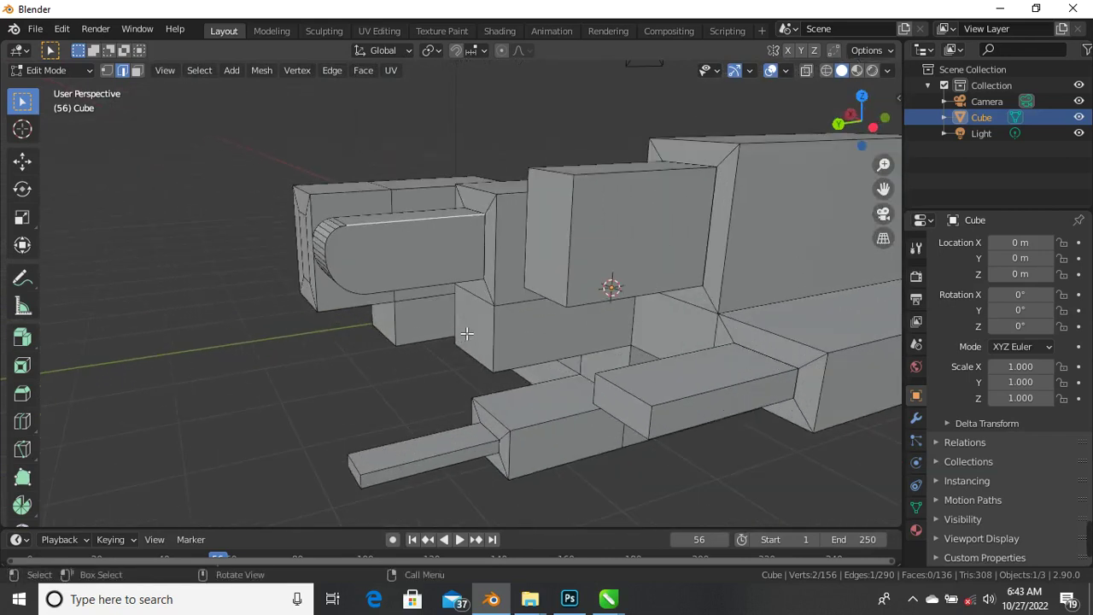
Step: Bevel the upper end edge of the raised two-part block on the other side by about 0.343 m with the Bevel tool
{"action": "middle_click_drag", "start_coordinate": [464, 397], "coordinate": [444, 358]}
{"action": "scroll", "coordinate": [385, 224], "scroll_direction": "up", "scroll_amount": 4}
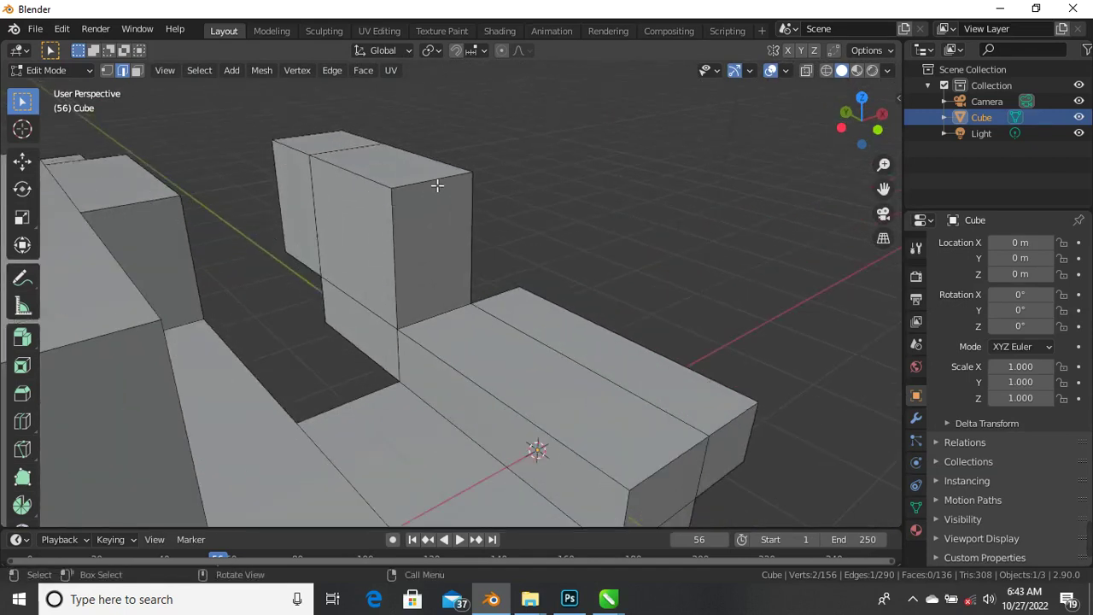
{"action": "scroll", "coordinate": [431, 188], "scroll_direction": "down", "scroll_amount": 3}
{"action": "scroll", "coordinate": [440, 201], "scroll_direction": "up", "scroll_amount": 6}
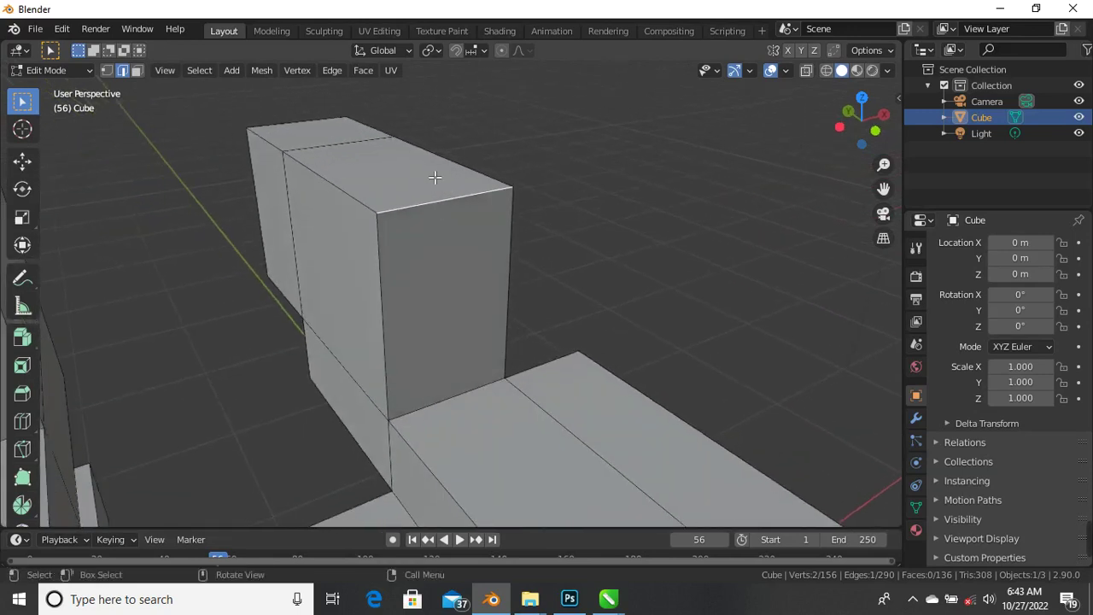
{"action": "scroll", "coordinate": [447, 205], "scroll_direction": "down", "scroll_amount": 1}
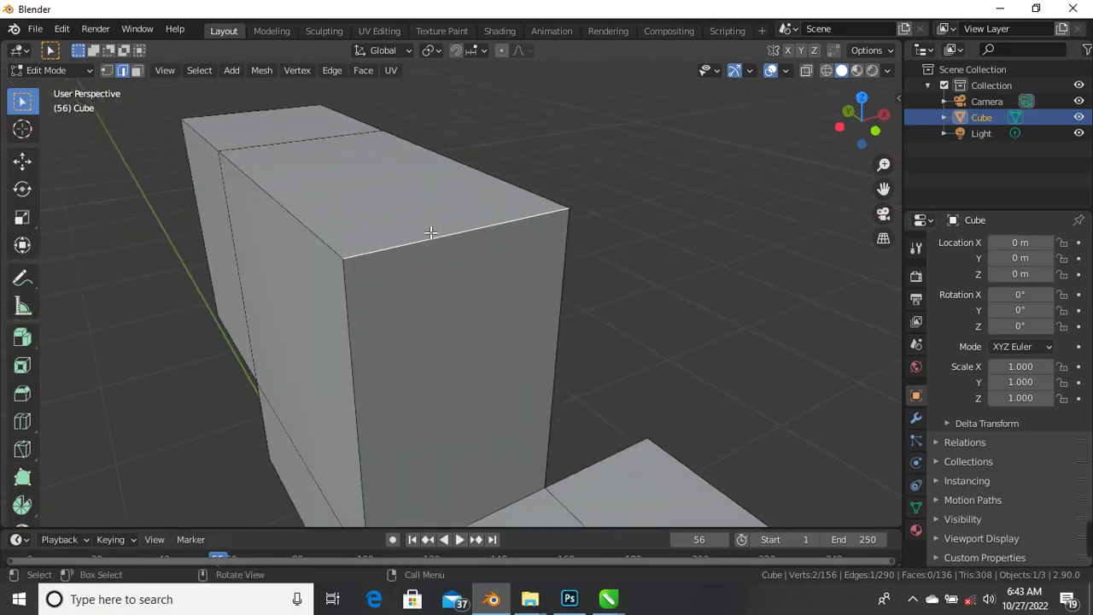
{"action": "left_click", "coordinate": [23, 393]}
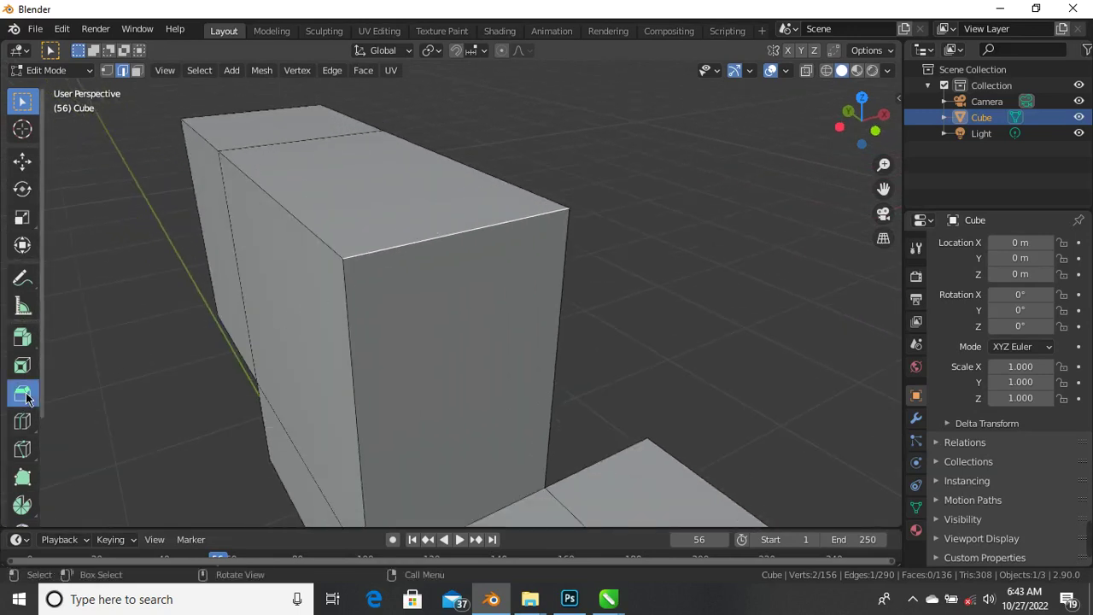
{"action": "left_click_drag", "start_coordinate": [503, 207], "coordinate": [563, 143]}
{"action": "scroll", "coordinate": [491, 259], "scroll_direction": "up", "scroll_amount": 2}
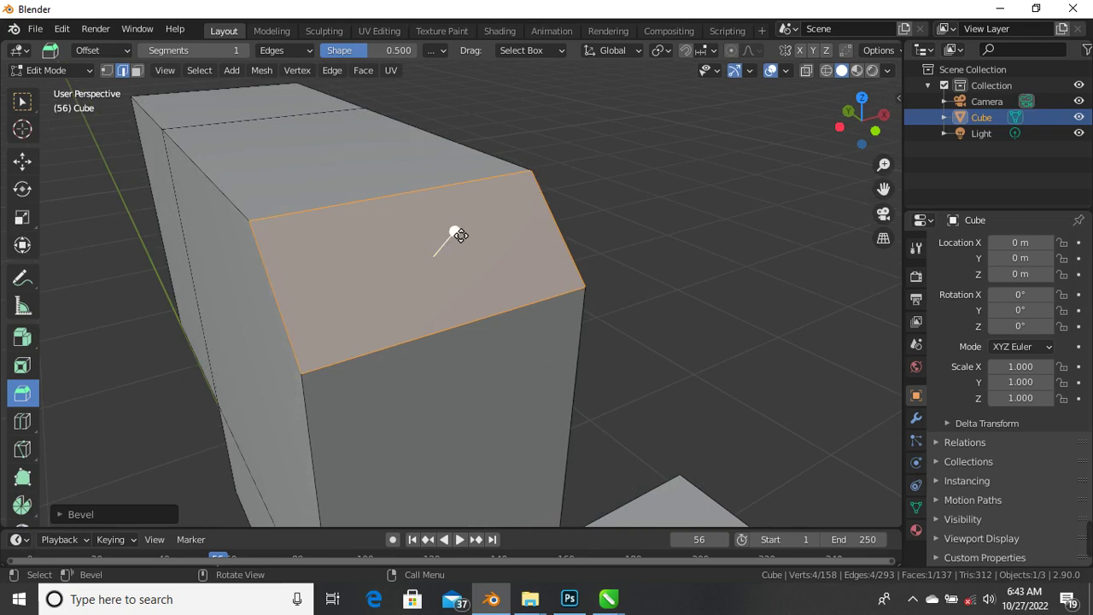
Step: Adjust the new bevel to a width of 0.663 m with 7 segments
{"action": "left_click", "coordinate": [63, 517]}
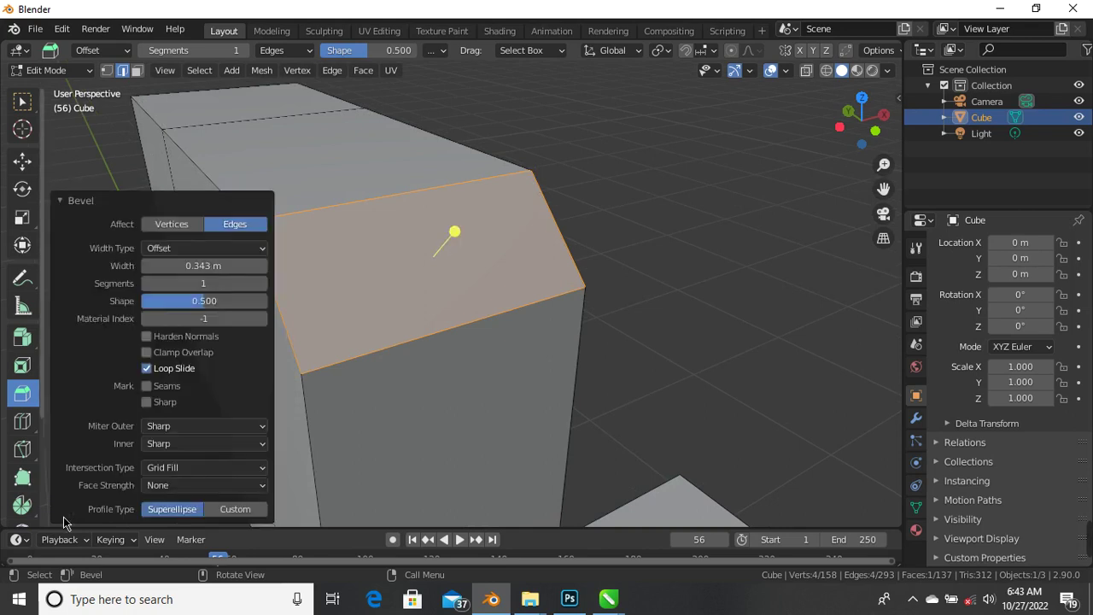
{"action": "middle_click_drag", "start_coordinate": [560, 195], "coordinate": [380, 318]}
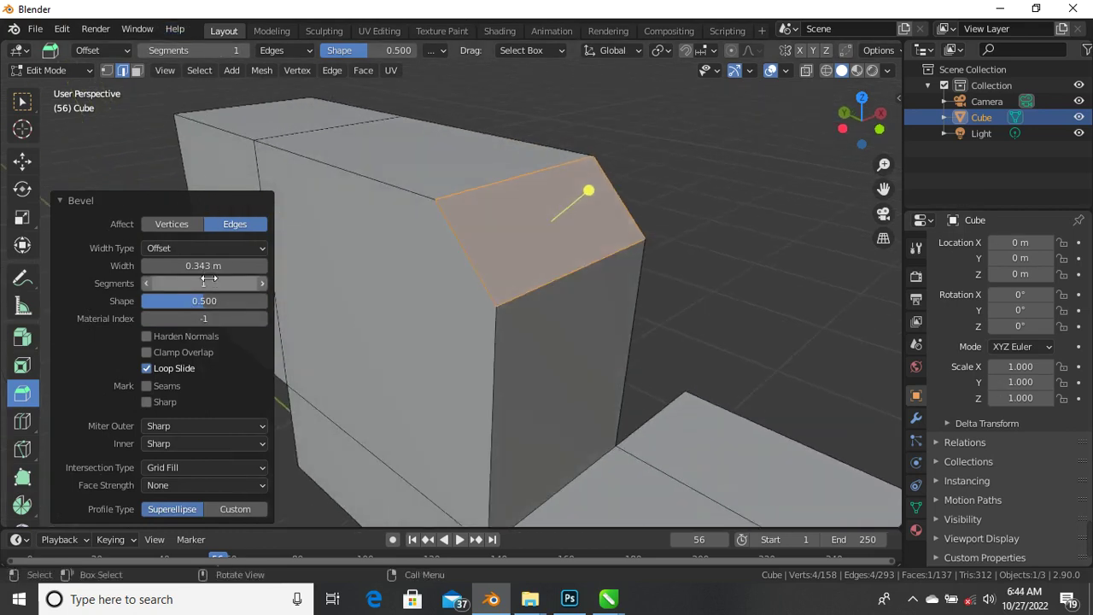
{"action": "left_click_drag", "start_coordinate": [203, 265], "coordinate": [300, 265]}
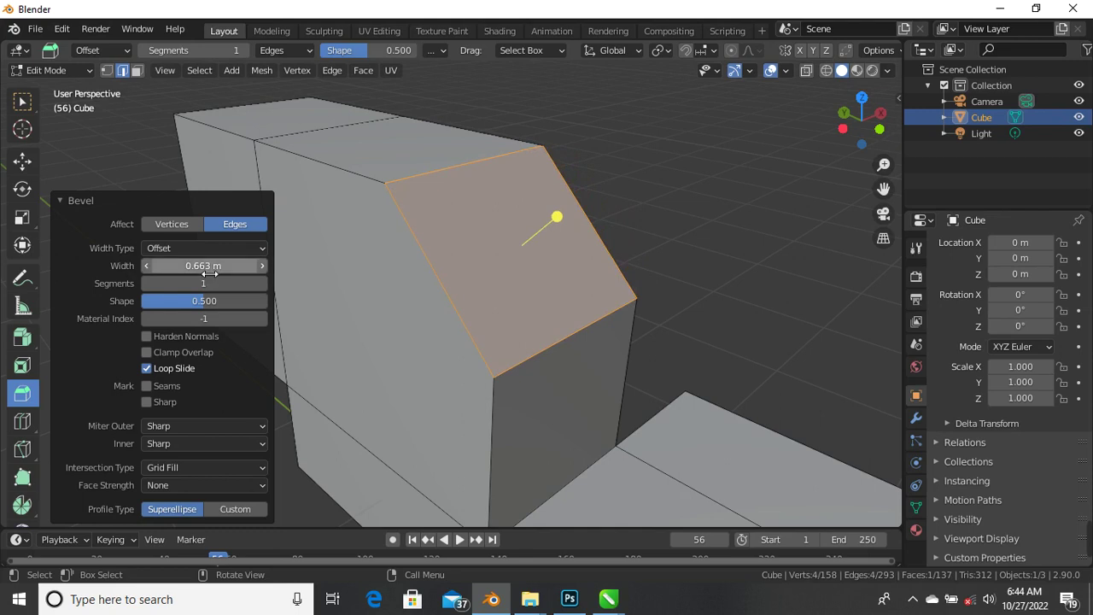
{"action": "left_click", "coordinate": [264, 286]}
{"action": "left_click_drag", "start_coordinate": [264, 286], "coordinate": [227, 291]}
{"action": "left_click", "coordinate": [149, 286]}
{"action": "left_click", "coordinate": [149, 286]}
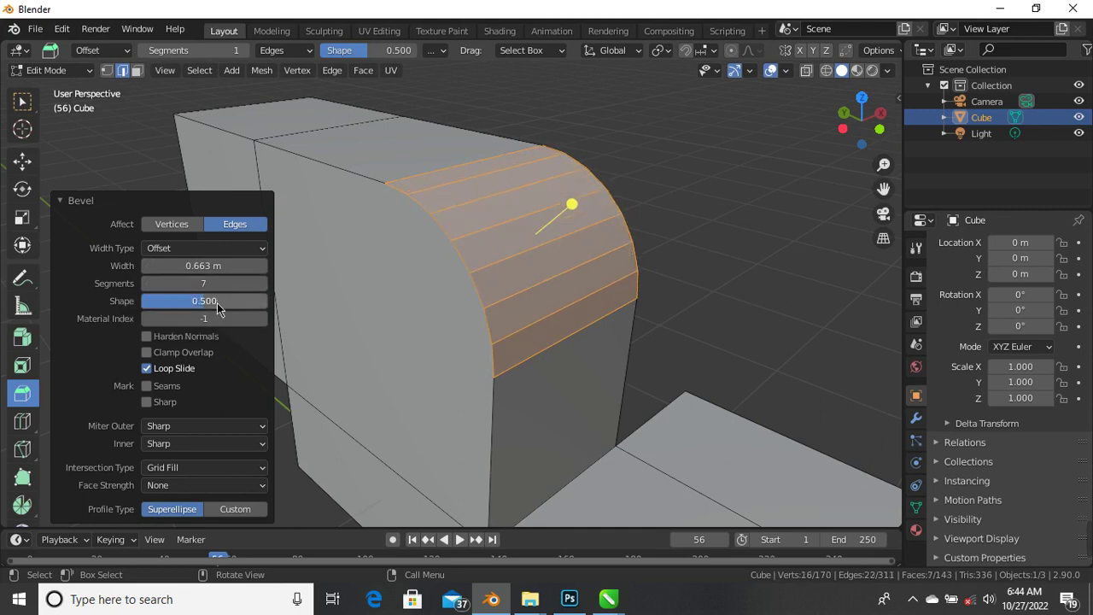
Step: Make the bevel concave with a shape of 0.028, raise its segments to 11 and set its material index to 0
{"action": "left_click_drag", "start_coordinate": [204, 301], "coordinate": [145, 301]}
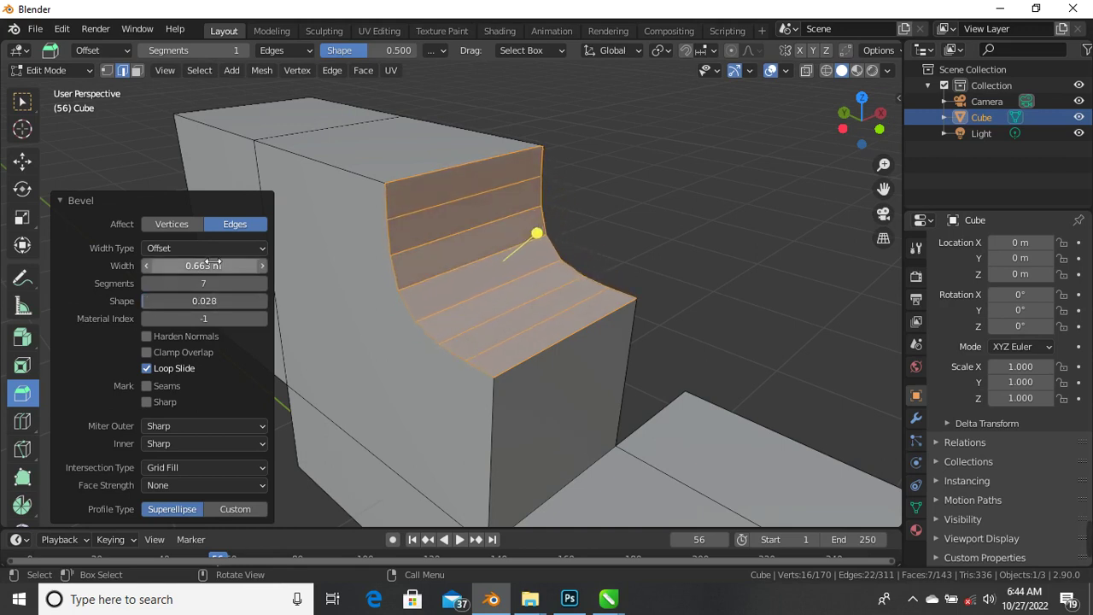
{"action": "left_click", "coordinate": [262, 284]}
{"action": "left_click", "coordinate": [263, 285]}
{"action": "left_click", "coordinate": [262, 284]}
{"action": "left_click", "coordinate": [262, 284]}
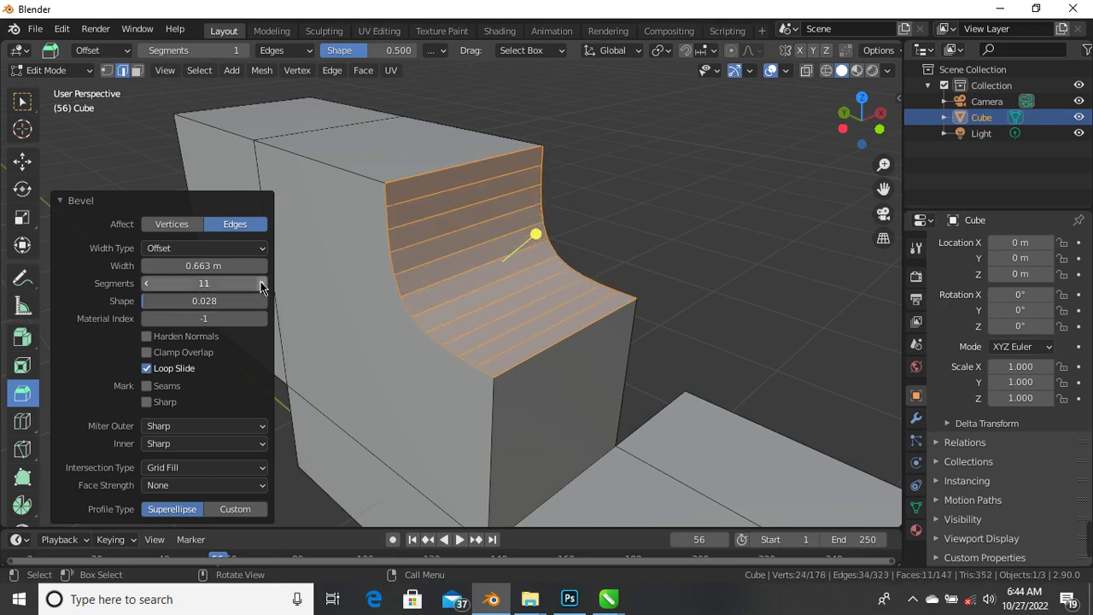
{"action": "left_click", "coordinate": [261, 318]}
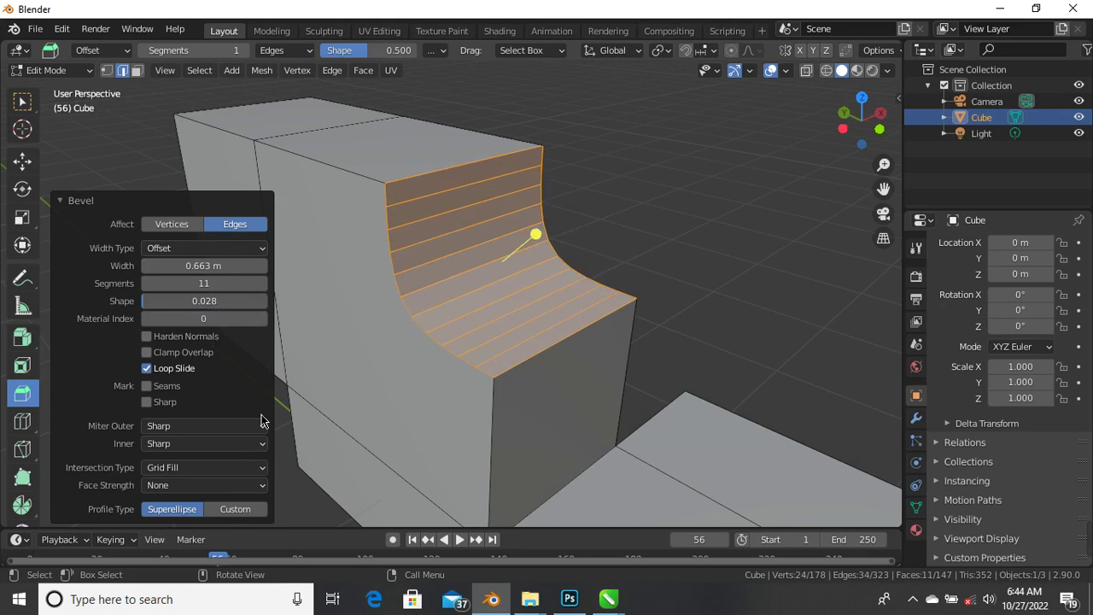
Step: Try the Arc inner miter on the bevel, and switch the profile type to Custom and back to Superellipse
{"action": "left_click", "coordinate": [258, 443]}
{"action": "left_click", "coordinate": [258, 442]}
{"action": "left_click", "coordinate": [258, 442]}
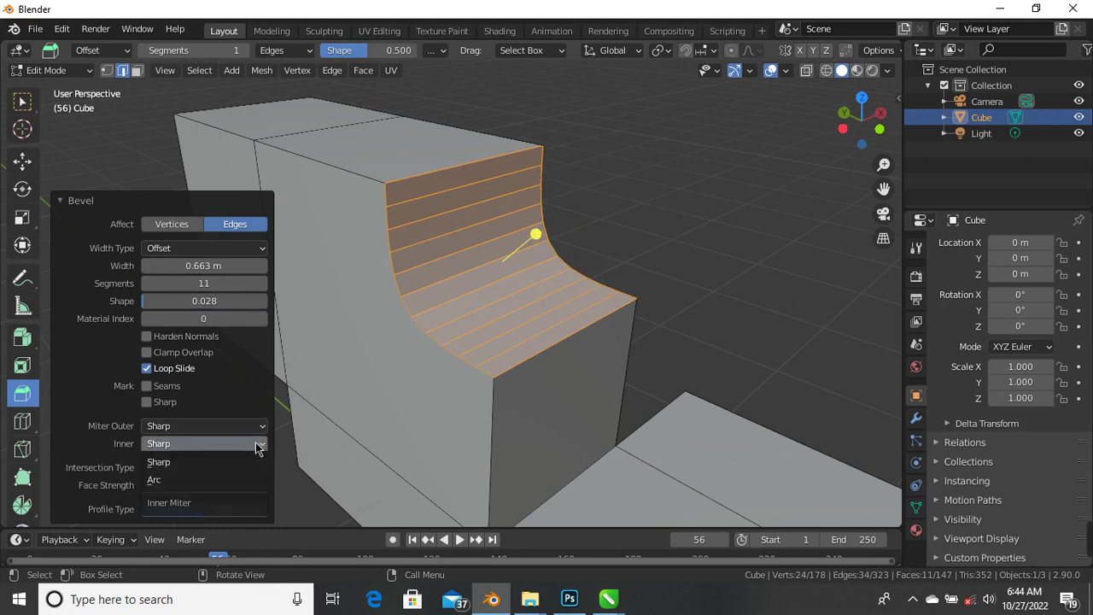
{"action": "left_click", "coordinate": [215, 480]}
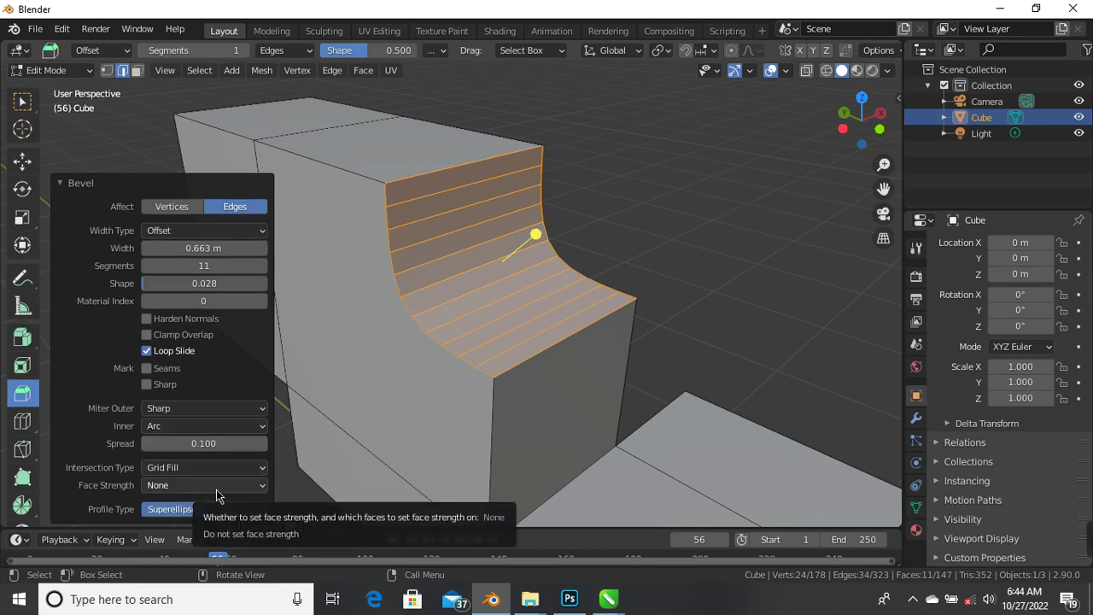
{"action": "left_click", "coordinate": [226, 511]}
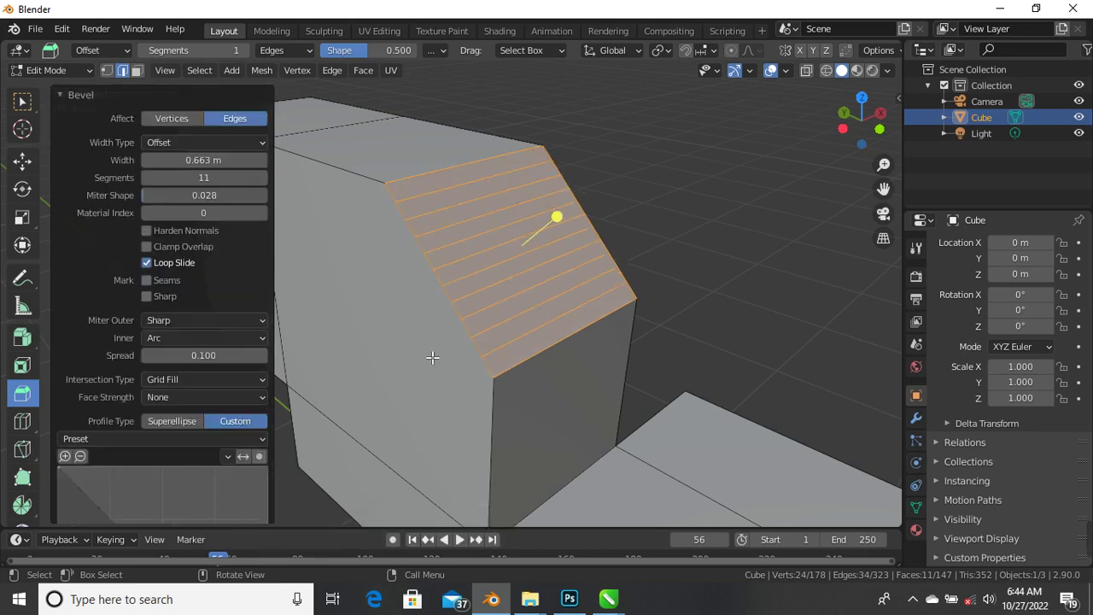
{"action": "left_click", "coordinate": [176, 425]}
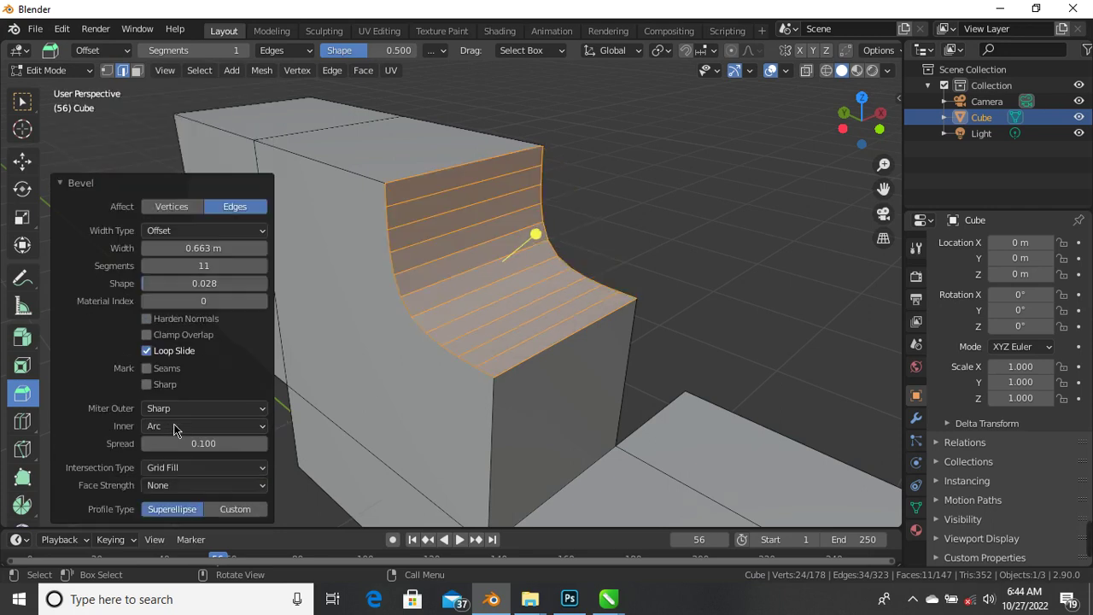
Step: Compare the Custom and Superellipse profiles again, restoring the inner miter to Sharp and ending on Superellipse
{"action": "left_click", "coordinate": [253, 511]}
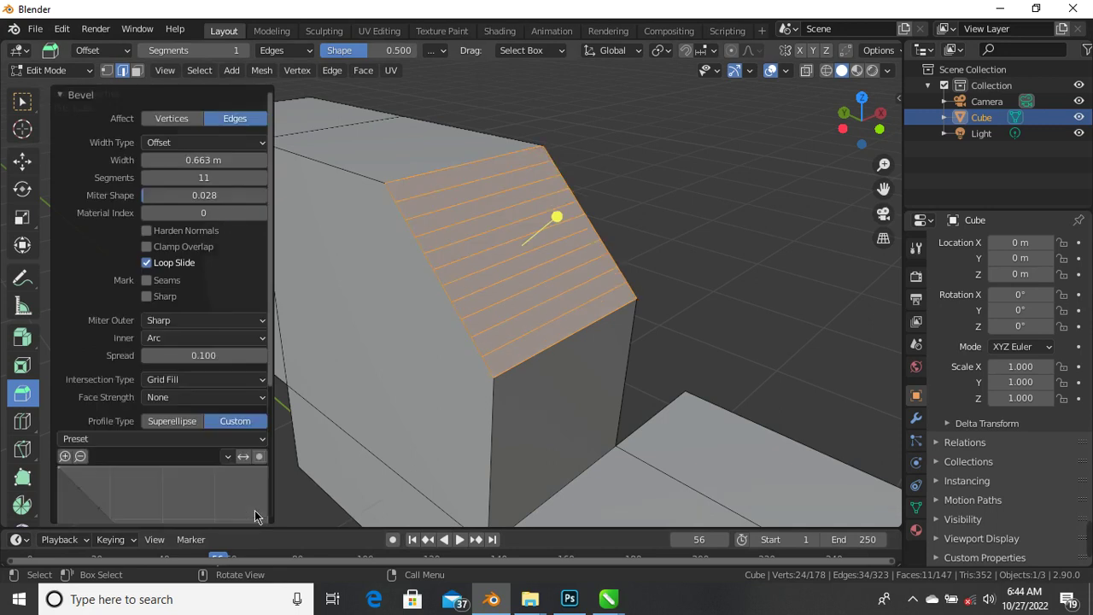
{"action": "left_click", "coordinate": [184, 423]}
{"action": "left_click", "coordinate": [176, 425]}
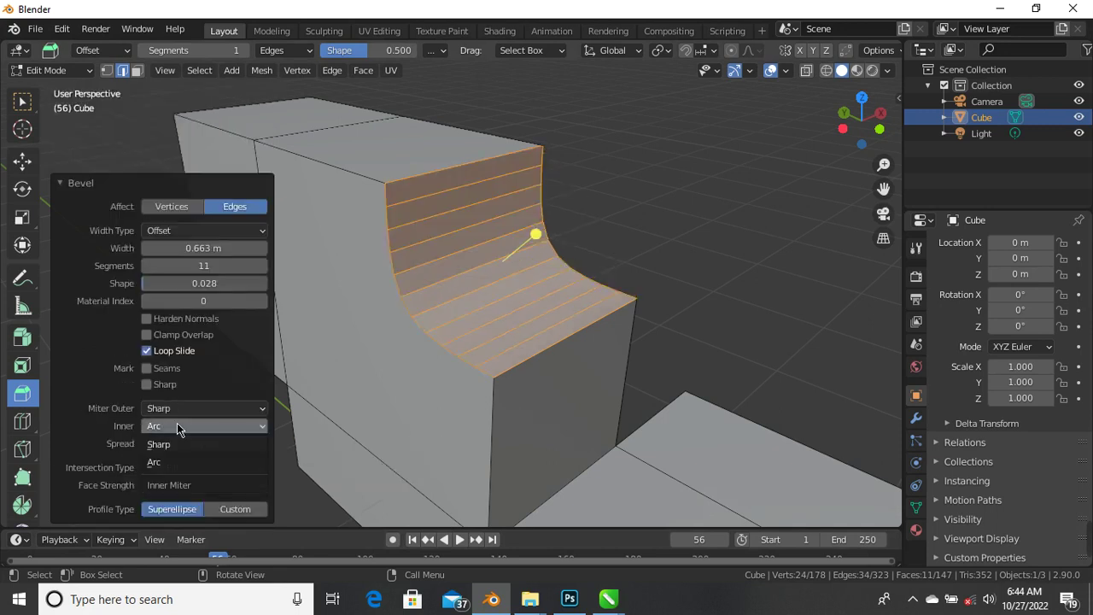
{"action": "left_click", "coordinate": [181, 445]}
{"action": "left_click", "coordinate": [232, 508]}
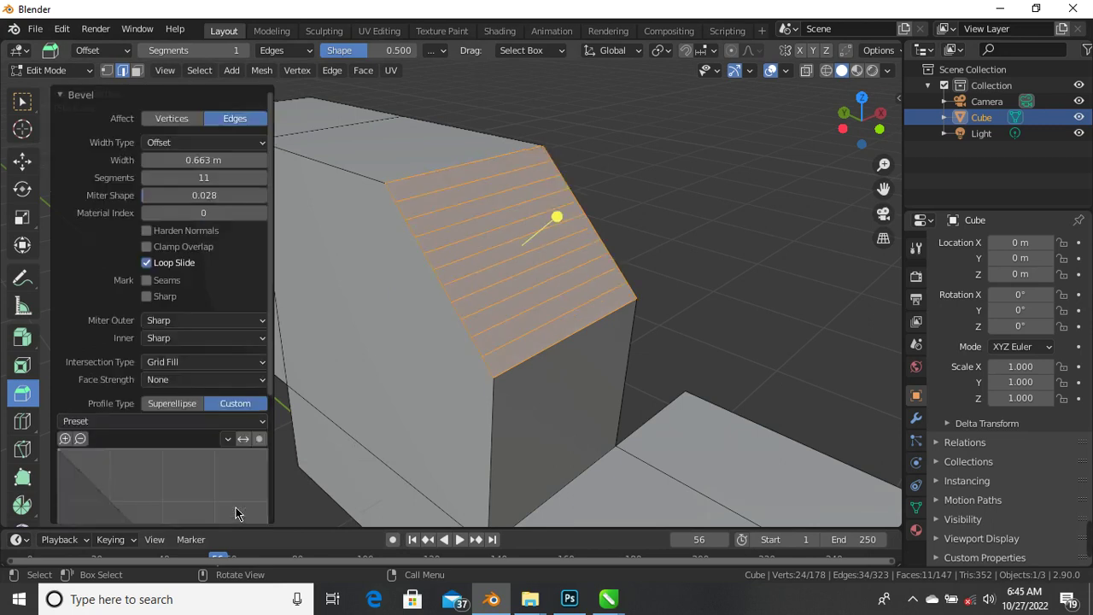
{"action": "left_click", "coordinate": [175, 404]}
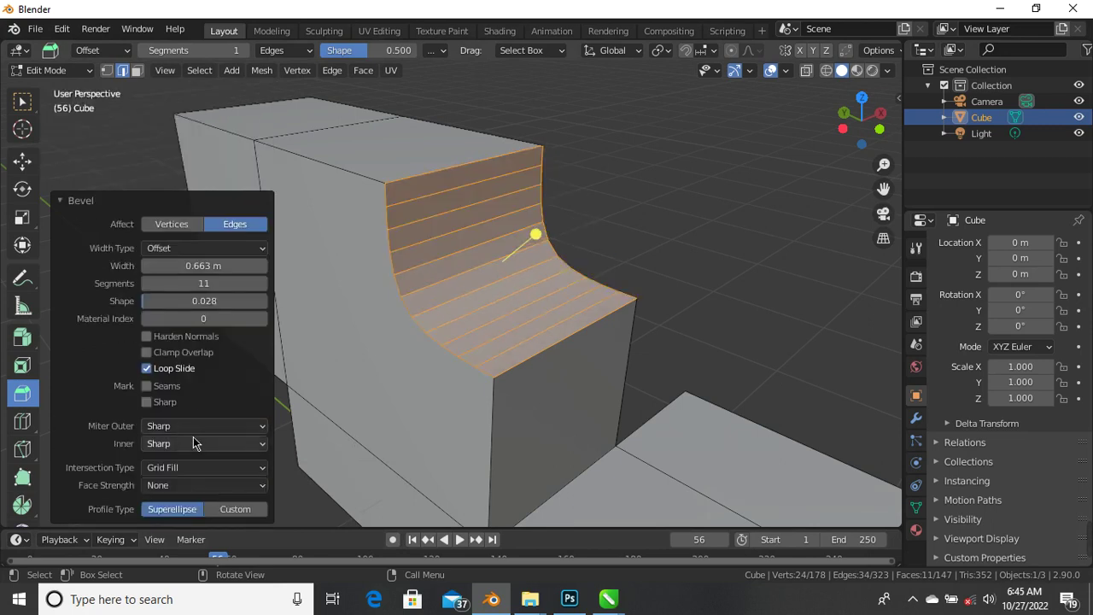
Step: Keep the outer miter on Sharp and briefly preview the Custom profile before returning to Superellipse
{"action": "left_click", "coordinate": [205, 428]}
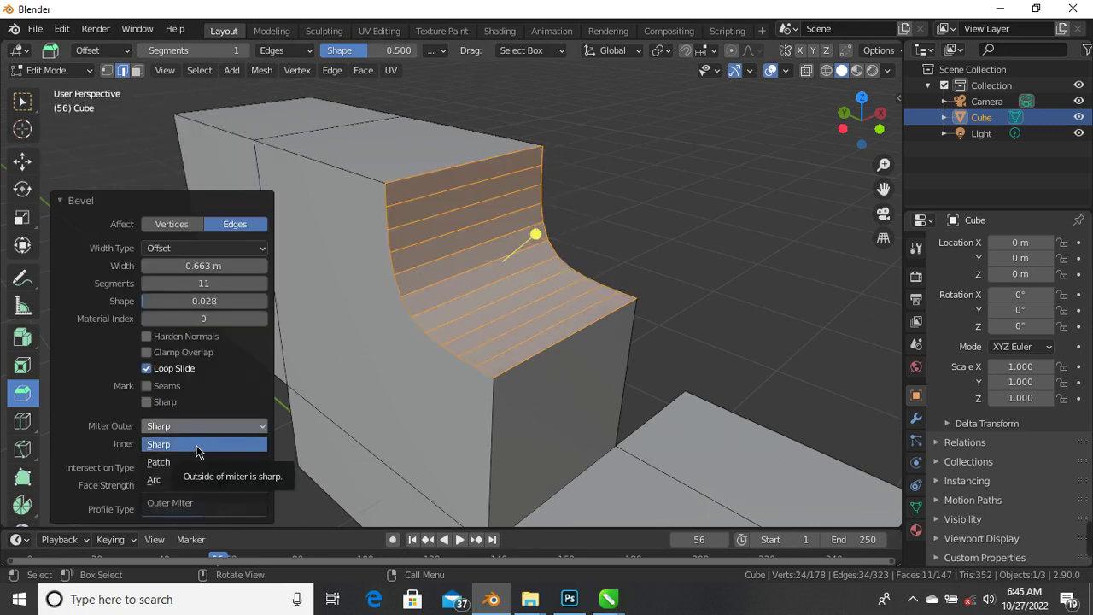
{"action": "left_click", "coordinate": [197, 445]}
{"action": "left_click", "coordinate": [235, 509]}
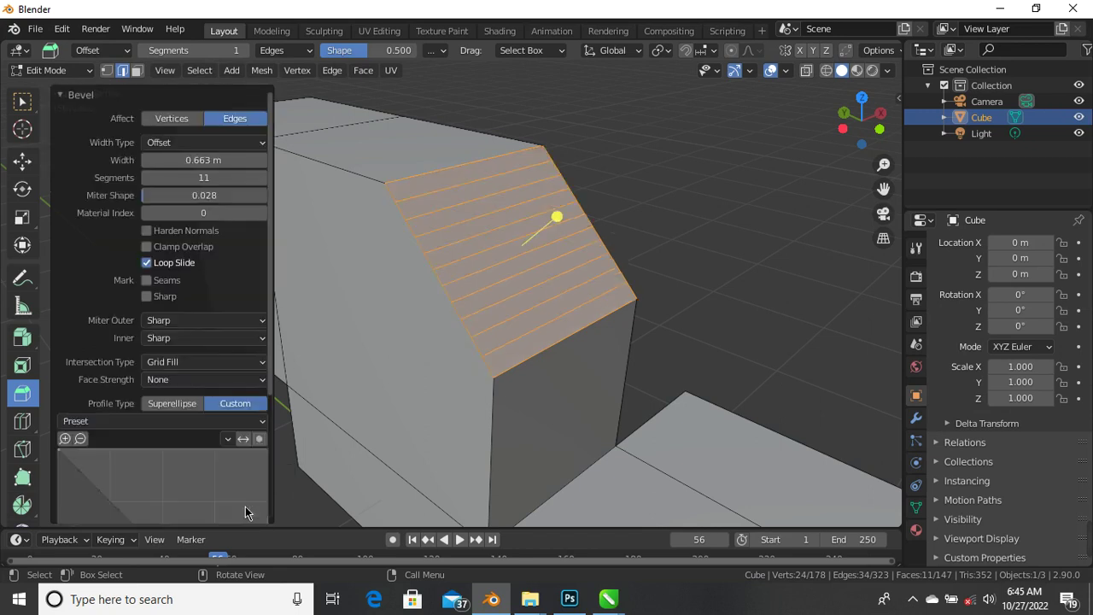
{"action": "left_click", "coordinate": [181, 406]}
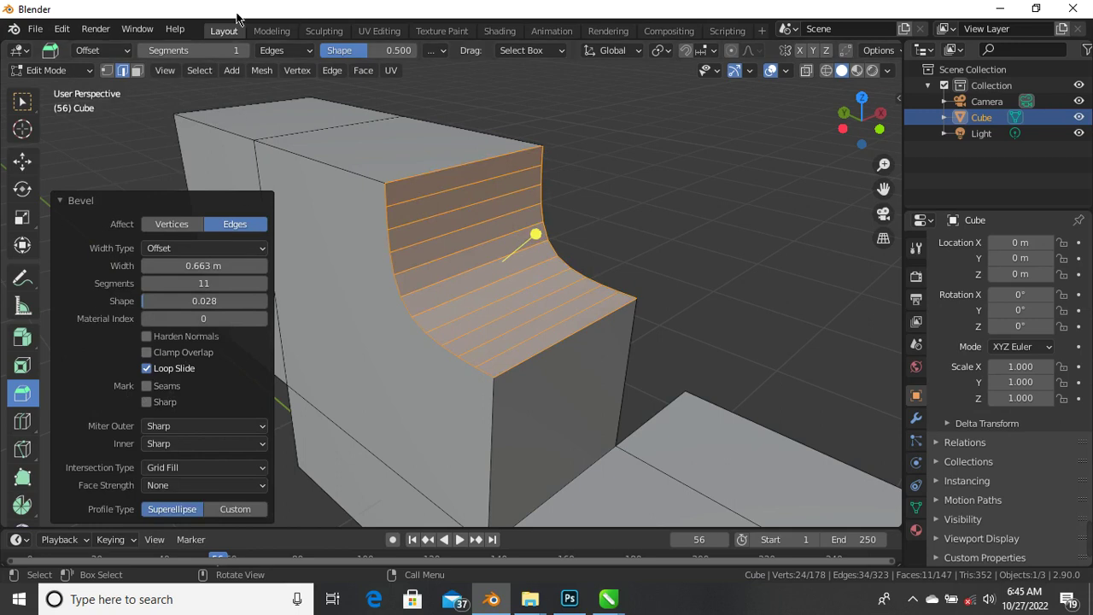
Step: Try a bevel shape of 0.072 with Harden Normals, and settle on a shape of 0.000 with Harden Normals off
{"action": "left_click_drag", "start_coordinate": [147, 304], "coordinate": [177, 299]}
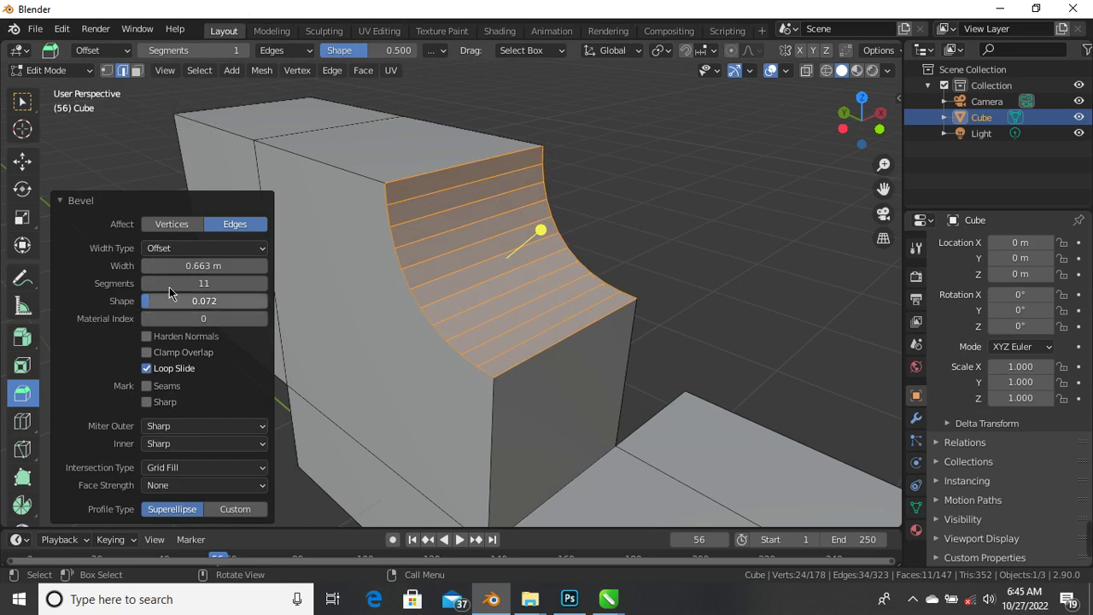
{"action": "left_click", "coordinate": [147, 337]}
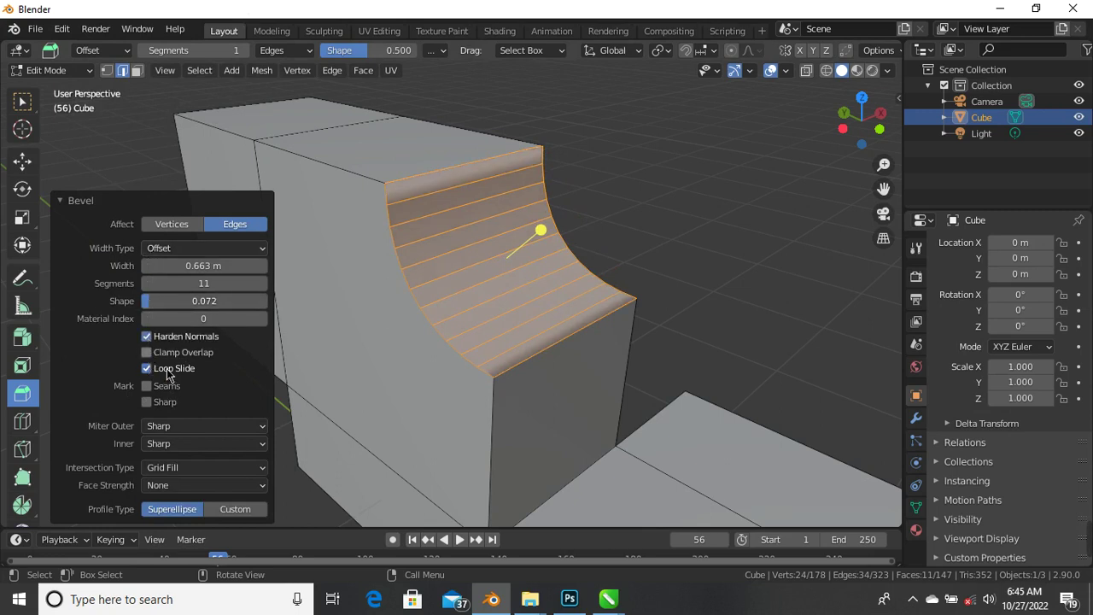
{"action": "mouse_move", "coordinate": [156, 300]}
{"action": "left_mouse_down"}
{"action": "mouse_move", "coordinate": [205, 300]}
{"action": "mouse_move", "coordinate": [142, 300]}
{"action": "left_mouse_up"}
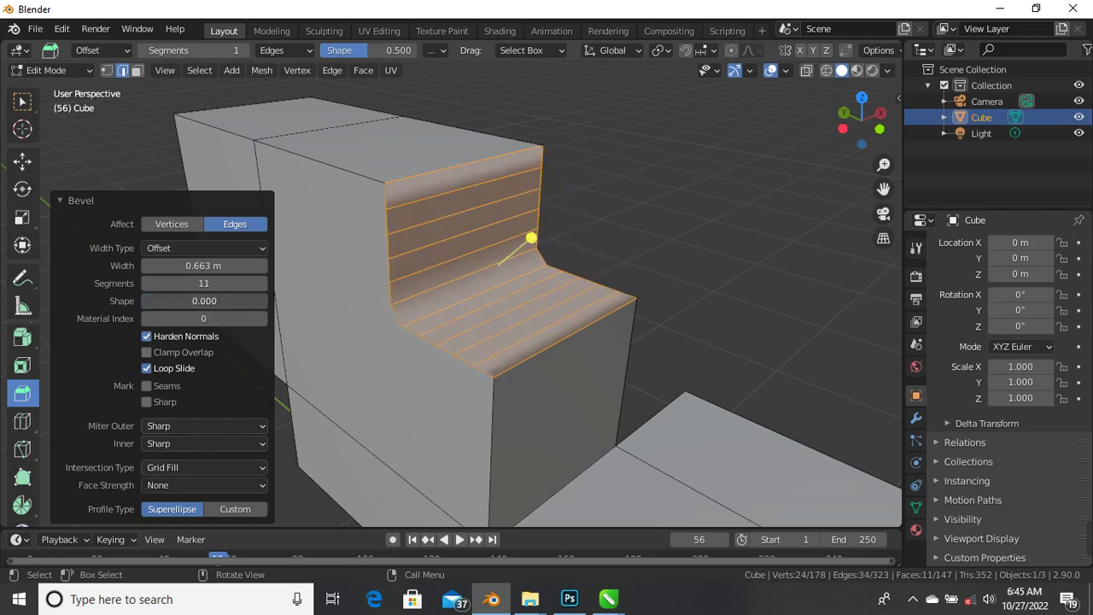
{"action": "left_click", "coordinate": [147, 341]}
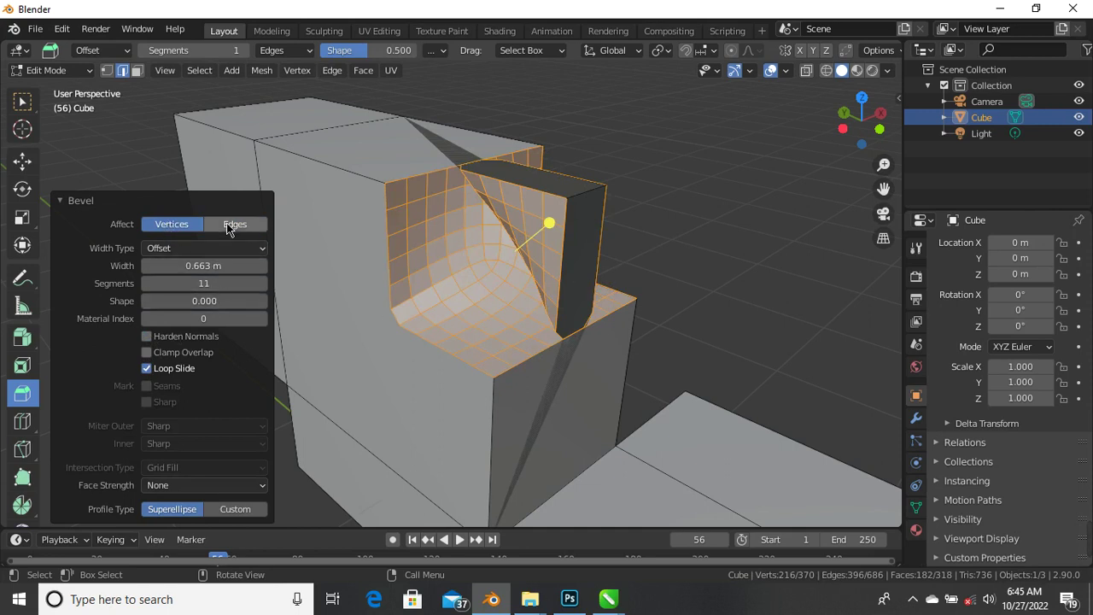
Step: Make the bevel affect vertices, with a width of 0.393 m and 8 segments
{"action": "left_click", "coordinate": [230, 225]}
{"action": "left_click", "coordinate": [174, 227]}
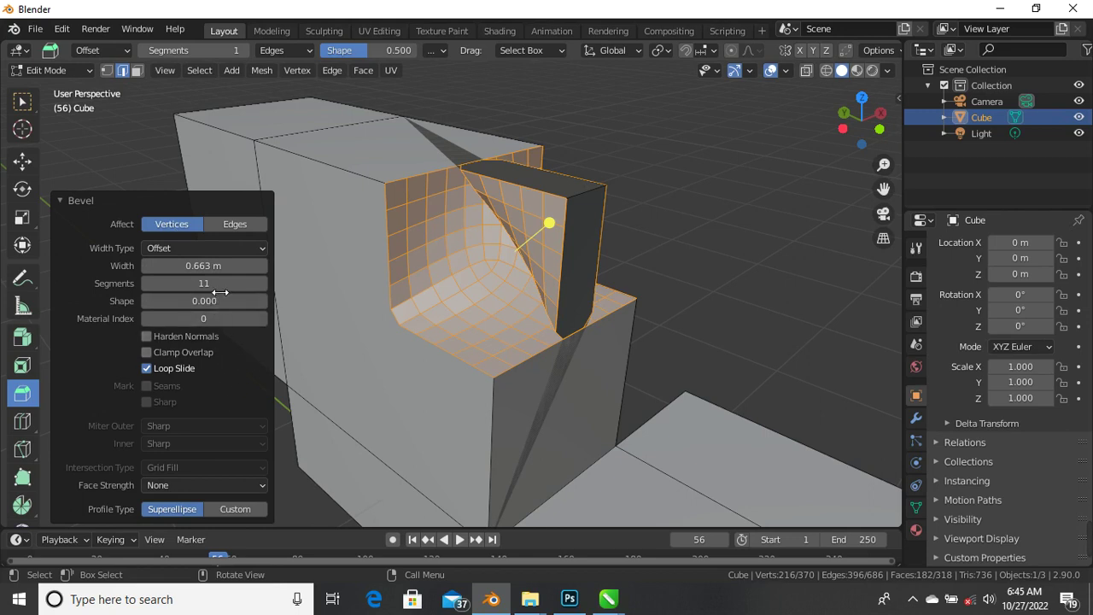
{"action": "left_click_drag", "start_coordinate": [213, 282], "coordinate": [167, 265]}
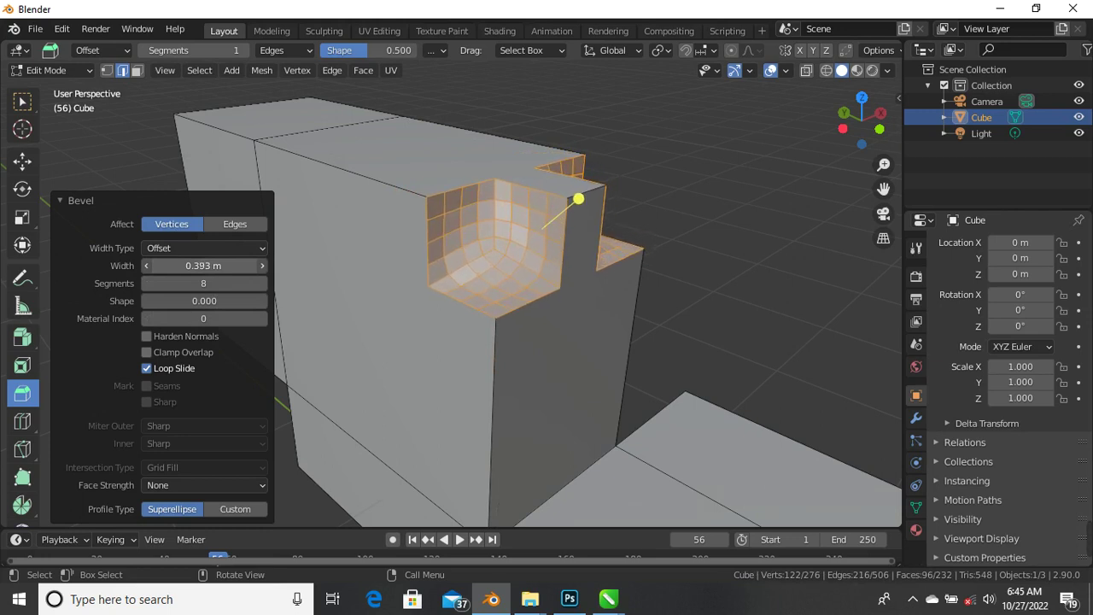
Step: Try fewer segments on the vertex bevel, including 7, and restore the count to 8
{"action": "left_click", "coordinate": [146, 289]}
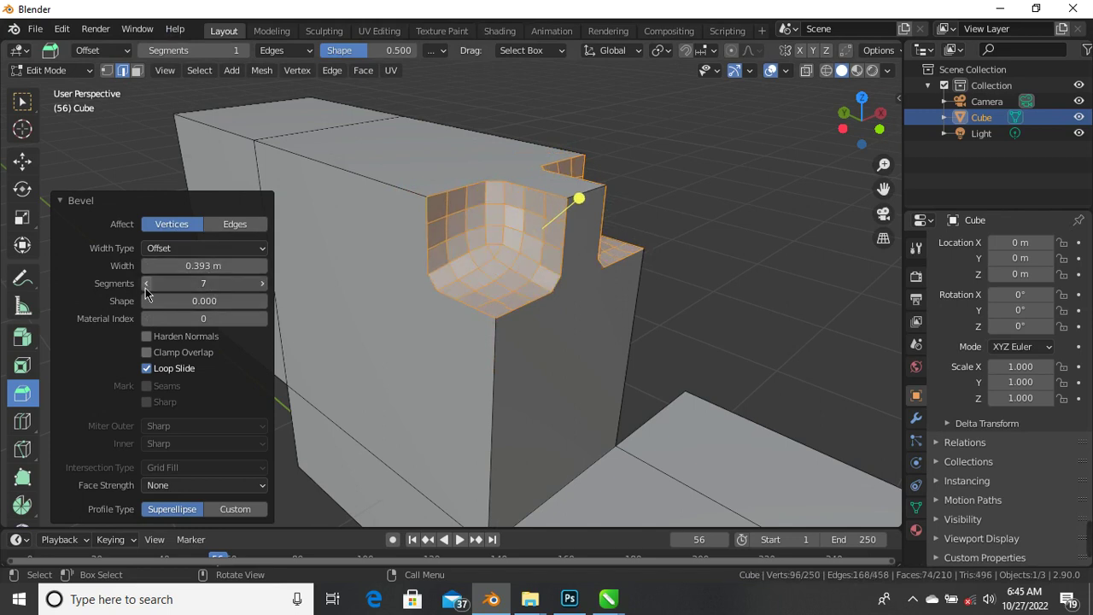
{"action": "left_click", "coordinate": [146, 288]}
{"action": "left_click", "coordinate": [263, 283]}
{"action": "left_click", "coordinate": [262, 286]}
{"action": "left_click", "coordinate": [164, 289]}
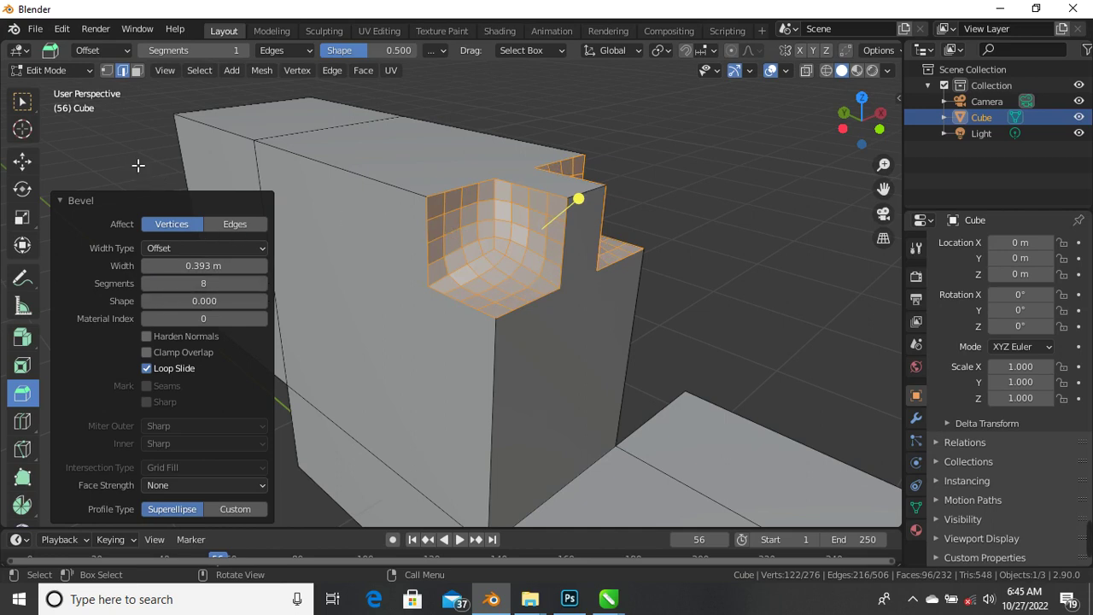
Step: Leave the bevel settings by selecting a single edge elsewhere on the mesh, and switch to the Select Box tool
{"action": "left_click", "coordinate": [306, 483]}
{"action": "middle_click_drag", "start_coordinate": [493, 275], "coordinate": [641, 201]}
{"action": "scroll", "coordinate": [483, 231], "scroll_direction": "down", "scroll_amount": 5}
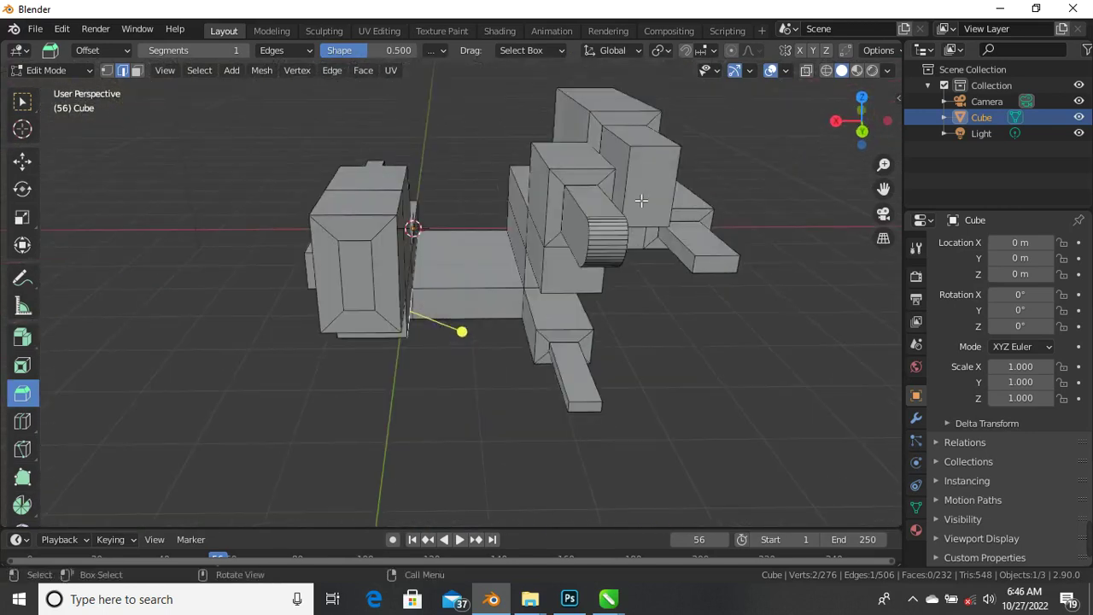
{"action": "scroll", "coordinate": [641, 201], "scroll_direction": "up", "scroll_amount": 3}
{"action": "scroll", "coordinate": [390, 325], "scroll_direction": "down", "scroll_amount": 4}
{"action": "middle_click_drag", "start_coordinate": [391, 325], "coordinate": [345, 304]}
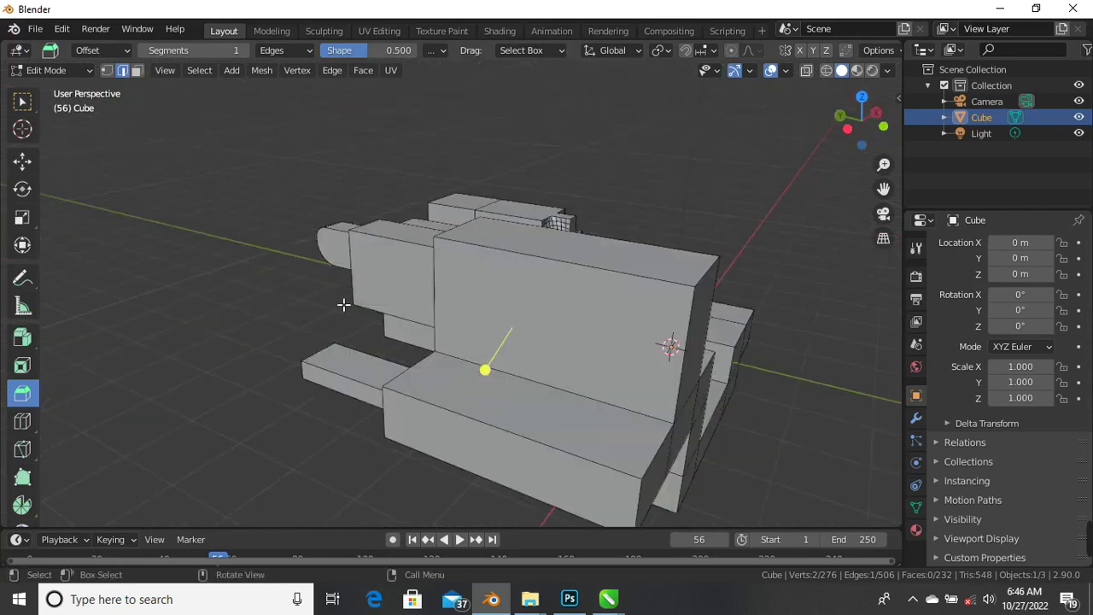
{"action": "scroll", "coordinate": [345, 304], "scroll_direction": "up", "scroll_amount": 3}
{"action": "left_click", "coordinate": [22, 101]}
Step: Examine the blocky model from several sides, including the beveled corner, the rounded arm and the inset end face
{"action": "scroll", "coordinate": [434, 324], "scroll_direction": "down", "scroll_amount": 2}
{"action": "middle_click_drag", "start_coordinate": [434, 324], "coordinate": [419, 298]}
{"action": "scroll", "coordinate": [370, 310], "scroll_direction": "up", "scroll_amount": 3}
{"action": "scroll", "coordinate": [329, 366], "scroll_direction": "down", "scroll_amount": 3}
{"action": "scroll", "coordinate": [474, 363], "scroll_direction": "up", "scroll_amount": 3}
{"action": "scroll", "coordinate": [427, 350], "scroll_direction": "down", "scroll_amount": 2}
{"action": "scroll", "coordinate": [469, 342], "scroll_direction": "up", "scroll_amount": 3}
{"action": "scroll", "coordinate": [469, 343], "scroll_direction": "down", "scroll_amount": 3}
{"action": "scroll", "coordinate": [417, 260], "scroll_direction": "up", "scroll_amount": 3}
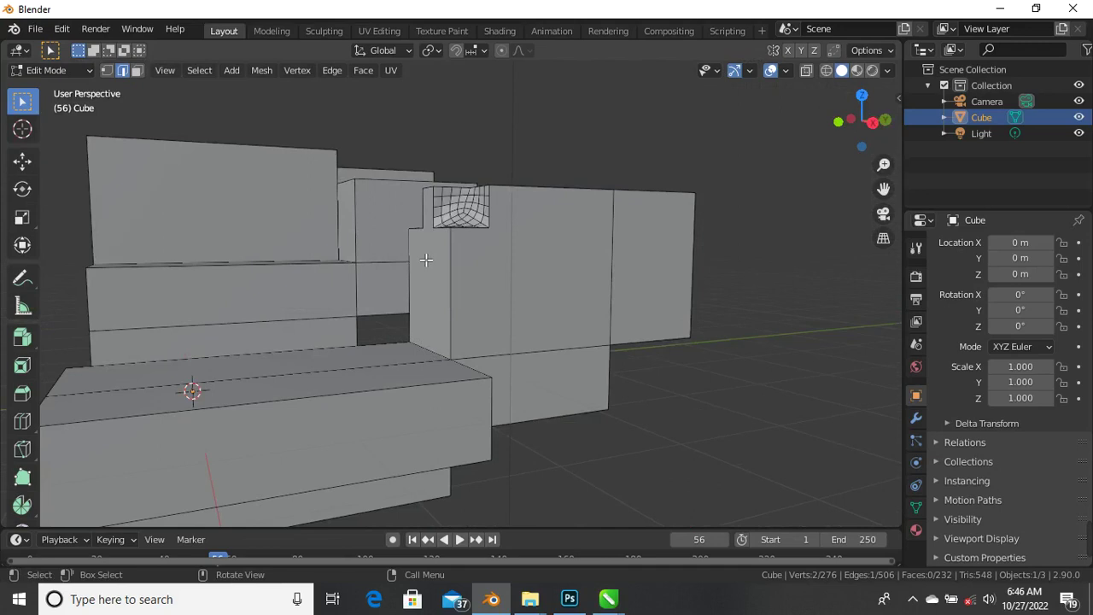
{"action": "scroll", "coordinate": [350, 232], "scroll_direction": "down", "scroll_amount": 3}
{"action": "middle_click_drag", "start_coordinate": [317, 283], "coordinate": [367, 316]}
{"action": "scroll", "coordinate": [475, 349], "scroll_direction": "up", "scroll_amount": 3}
{"action": "scroll", "coordinate": [476, 350], "scroll_direction": "down", "scroll_amount": 3}
{"action": "scroll", "coordinate": [591, 315], "scroll_direction": "up", "scroll_amount": 3}
{"action": "scroll", "coordinate": [591, 315], "scroll_direction": "down", "scroll_amount": 3}
{"action": "scroll", "coordinate": [458, 236], "scroll_direction": "up", "scroll_amount": 5}
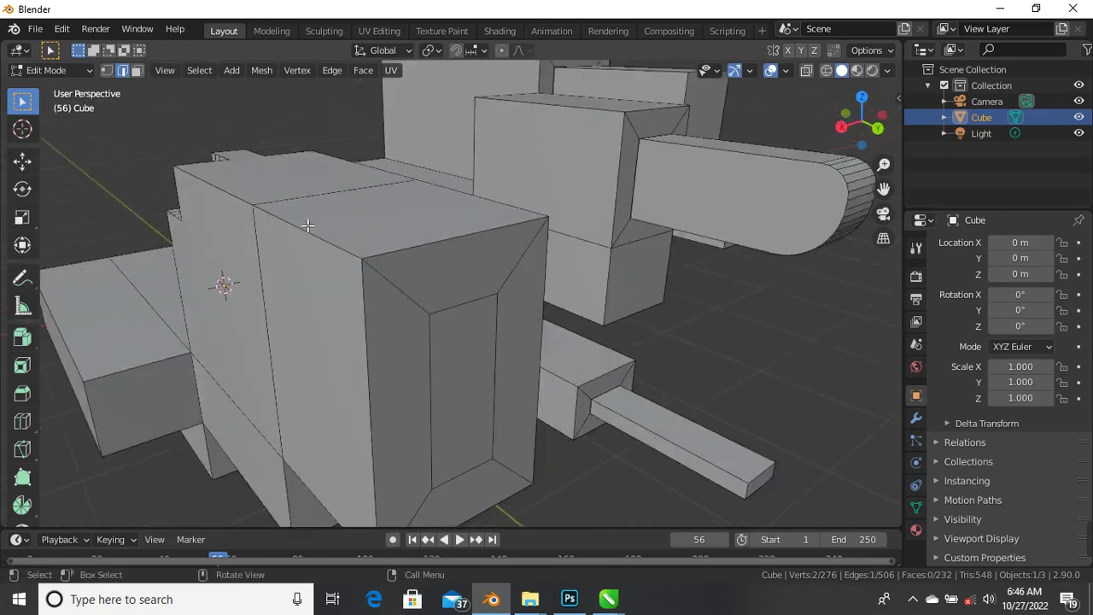
{"action": "scroll", "coordinate": [453, 239], "scroll_direction": "down", "scroll_amount": 5}
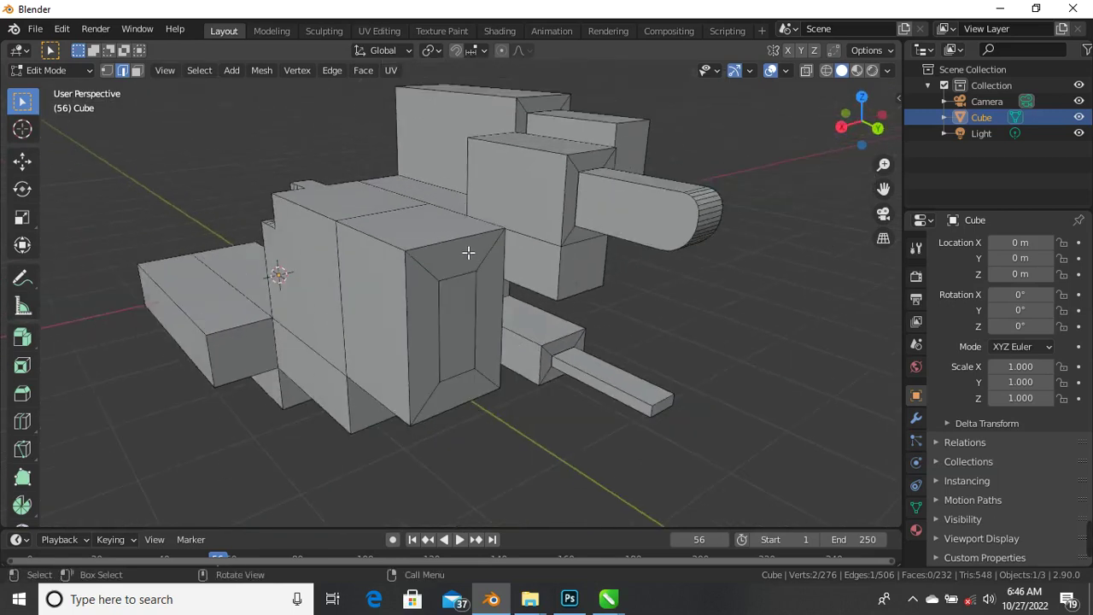
{"action": "middle_click_drag", "start_coordinate": [461, 247], "coordinate": [401, 298]}
{"action": "scroll", "coordinate": [401, 298], "scroll_direction": "up", "scroll_amount": 5}
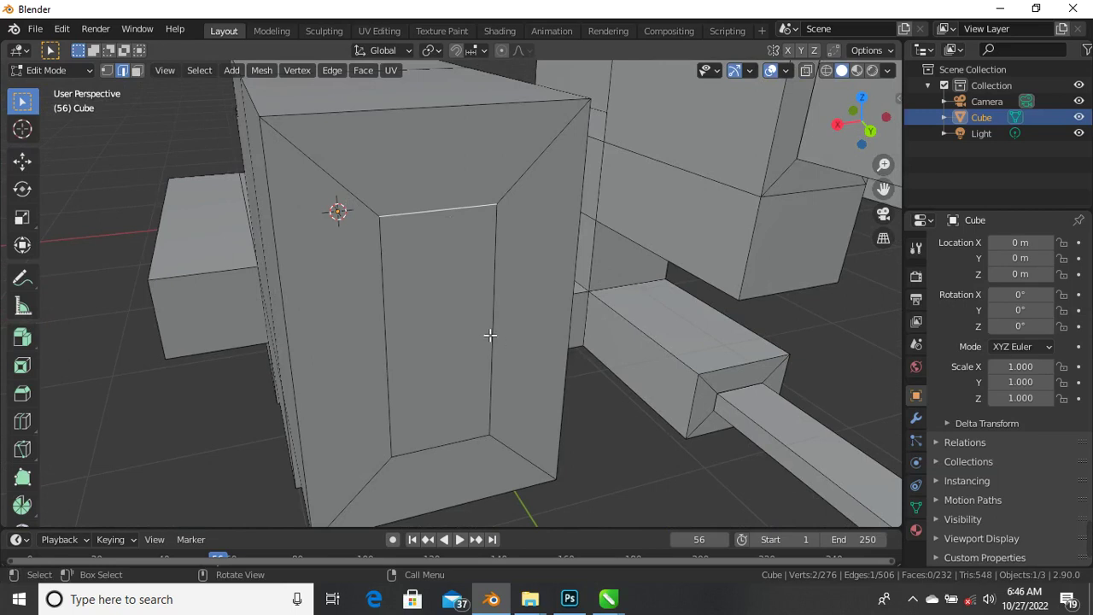
{"action": "scroll", "coordinate": [351, 315], "scroll_direction": "down", "scroll_amount": 5}
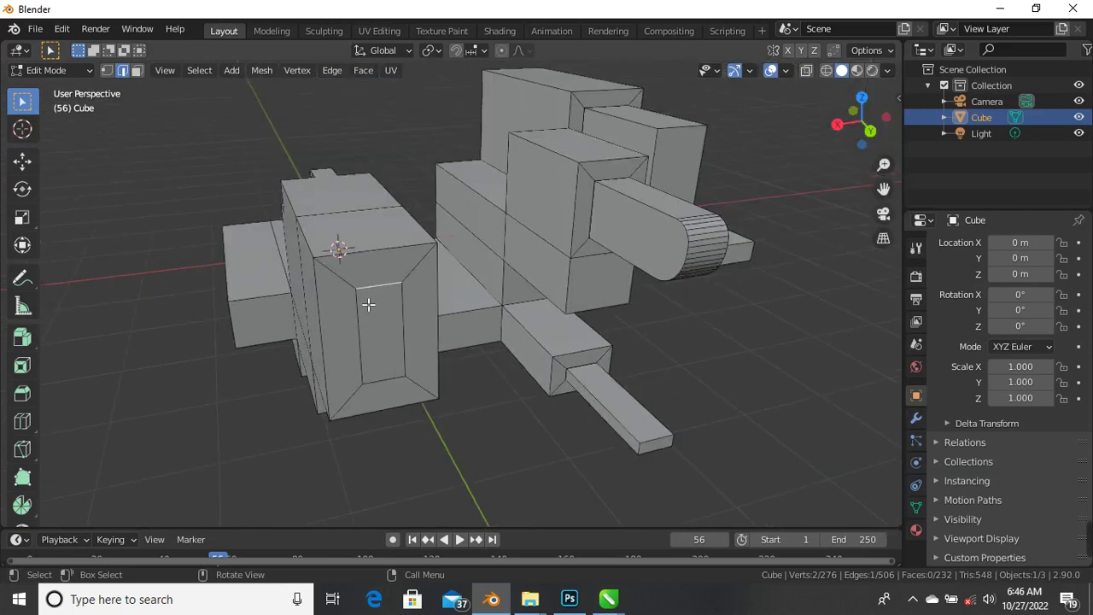
{"action": "middle_click_drag", "start_coordinate": [367, 304], "coordinate": [383, 288]}
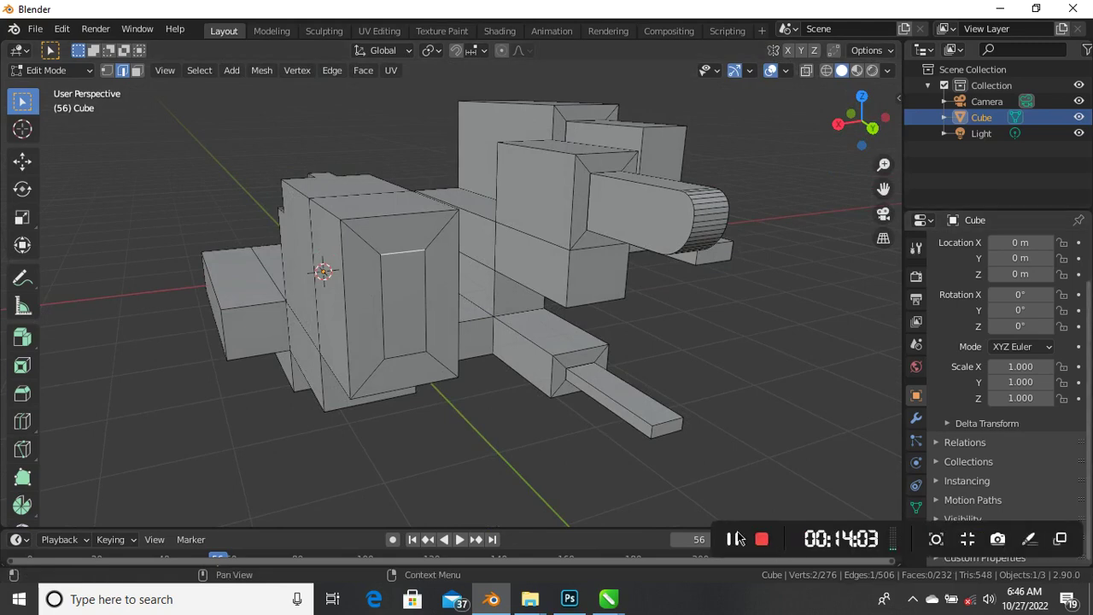